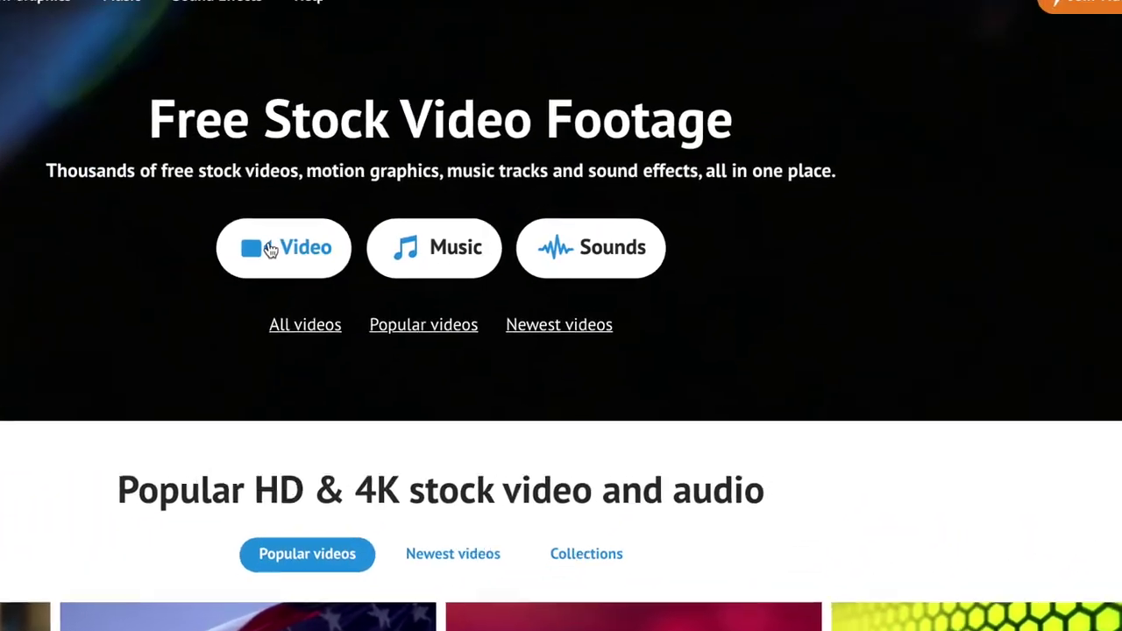
Search Videvo stock video for 'summer' and limit the results to free clips.
click(418, 158)
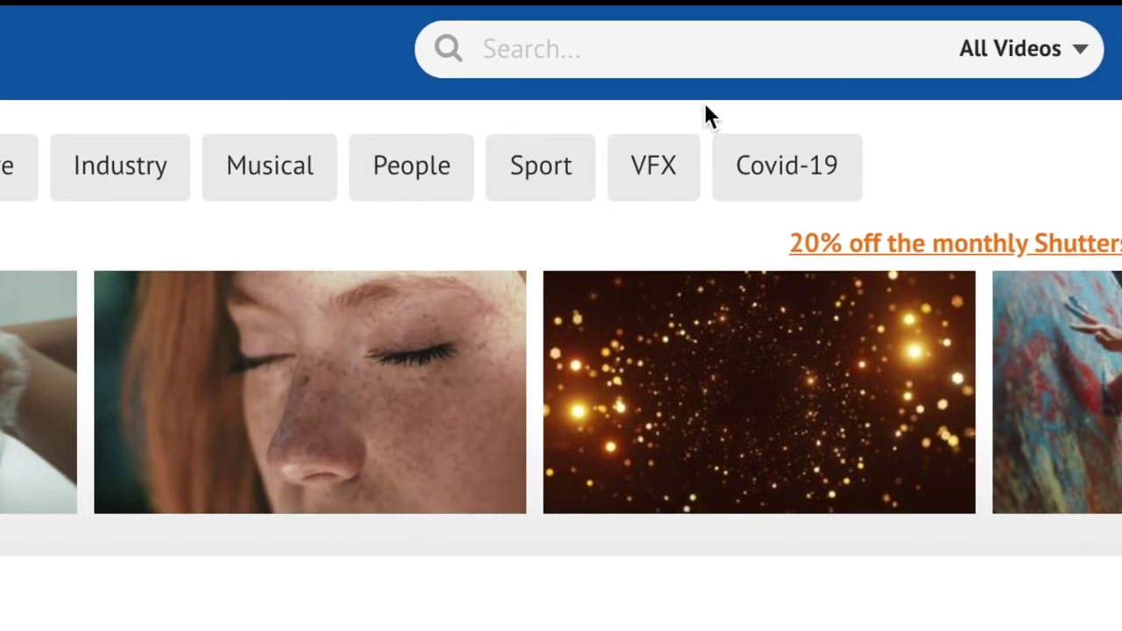
click(735, 41)
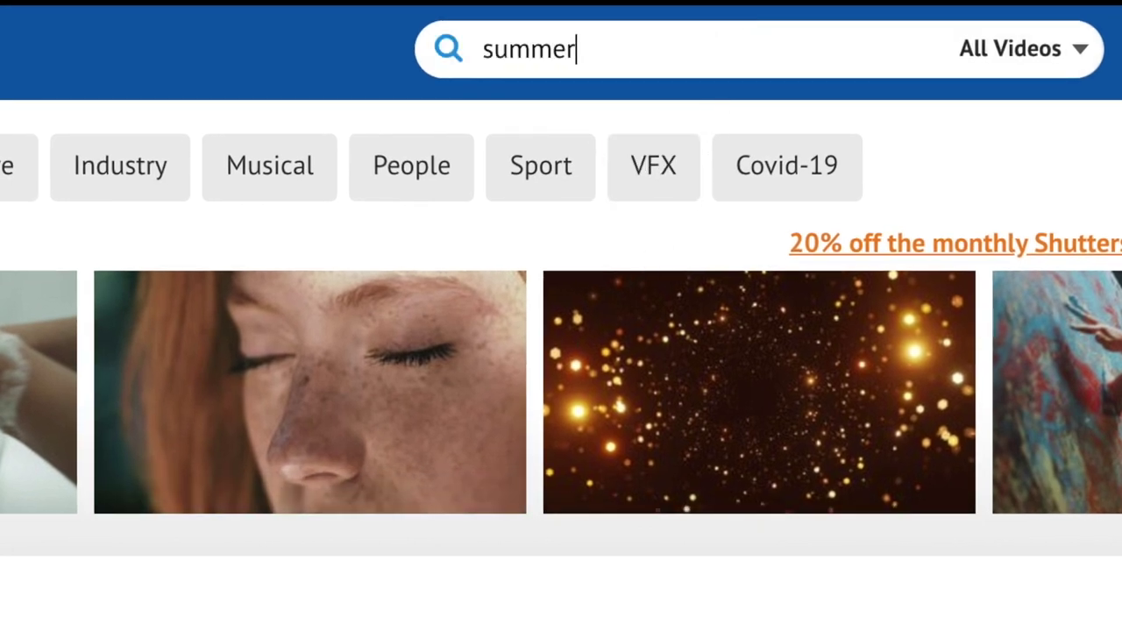
key(Return)
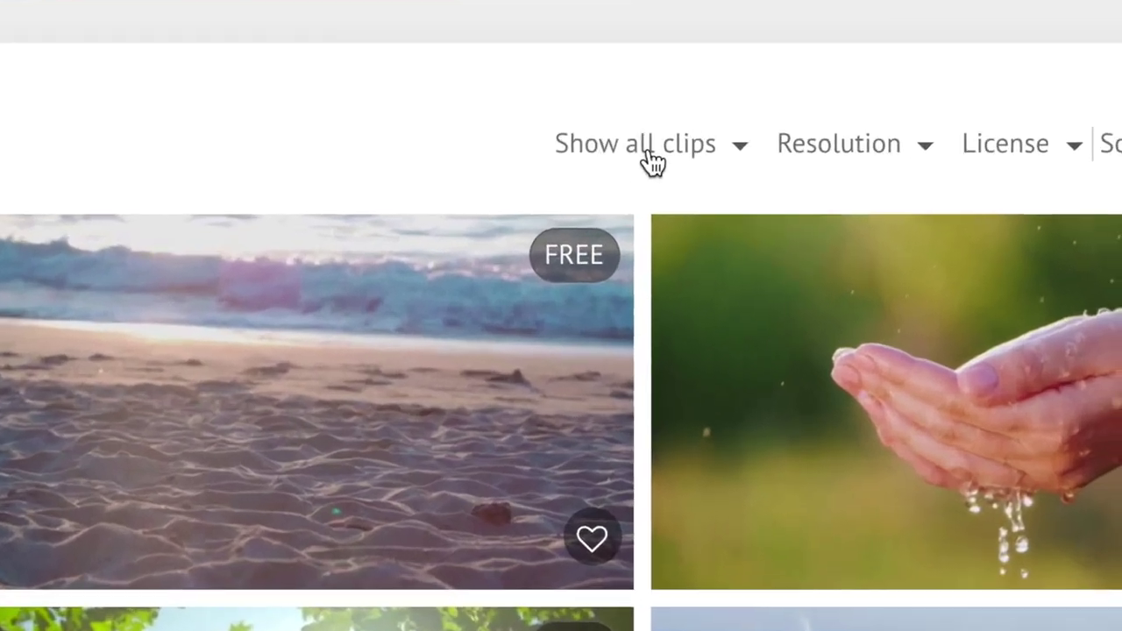
click(614, 62)
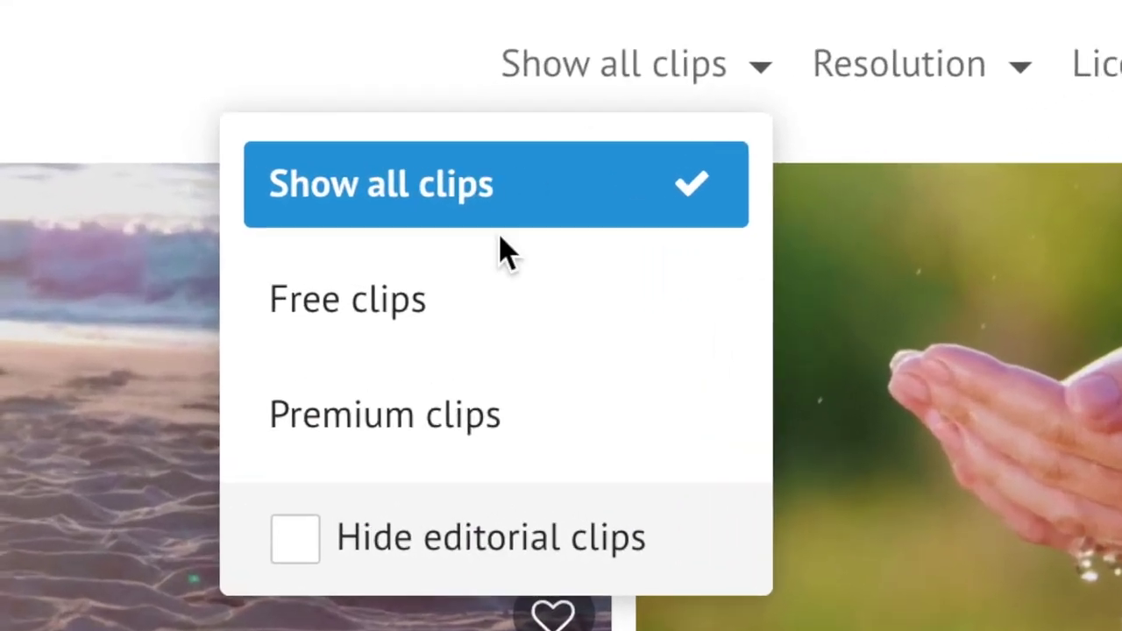
click(496, 242)
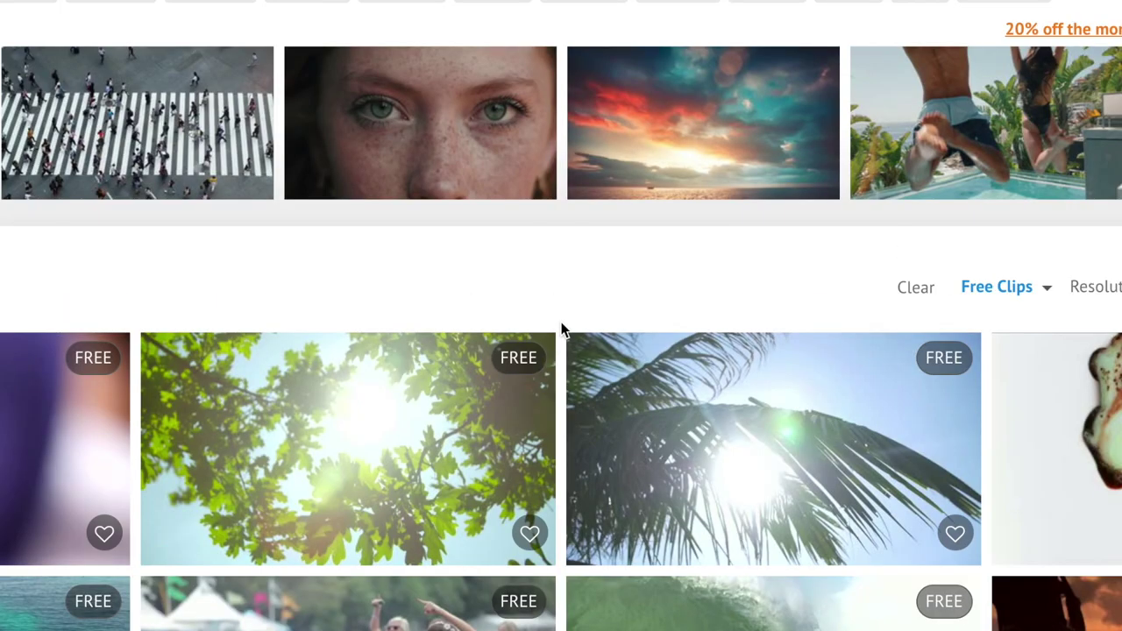
scroll(562, 330, down, 3)
Download the Sunlight Through Oak Tree Leaves 02 clip from its own page and dismiss the sign-up prompt.
right_click(375, 255)
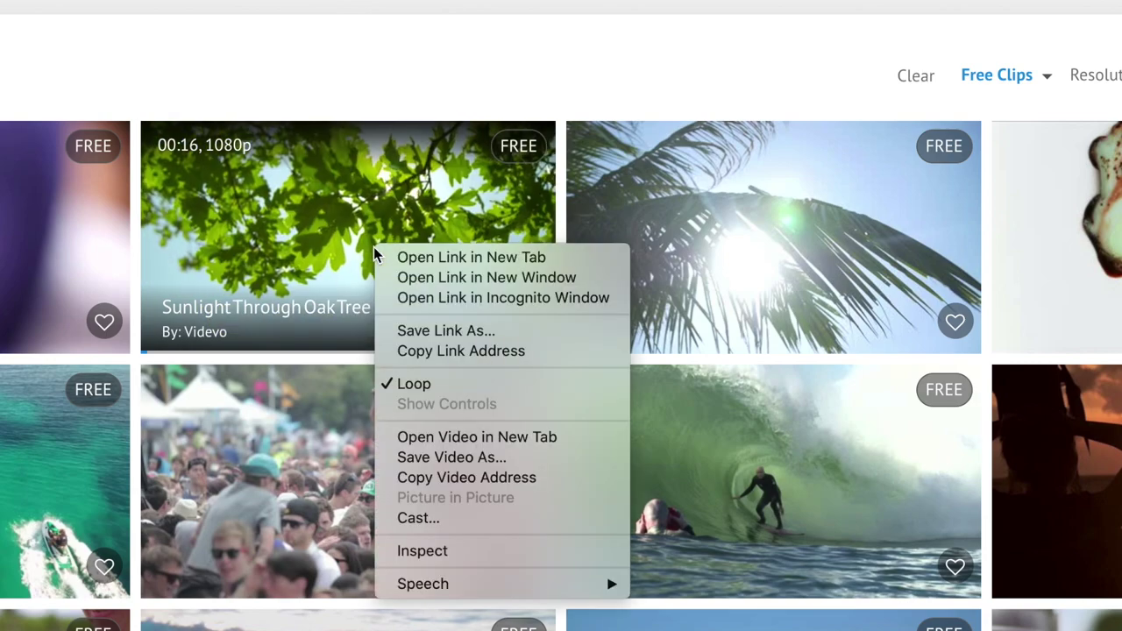
click(400, 255)
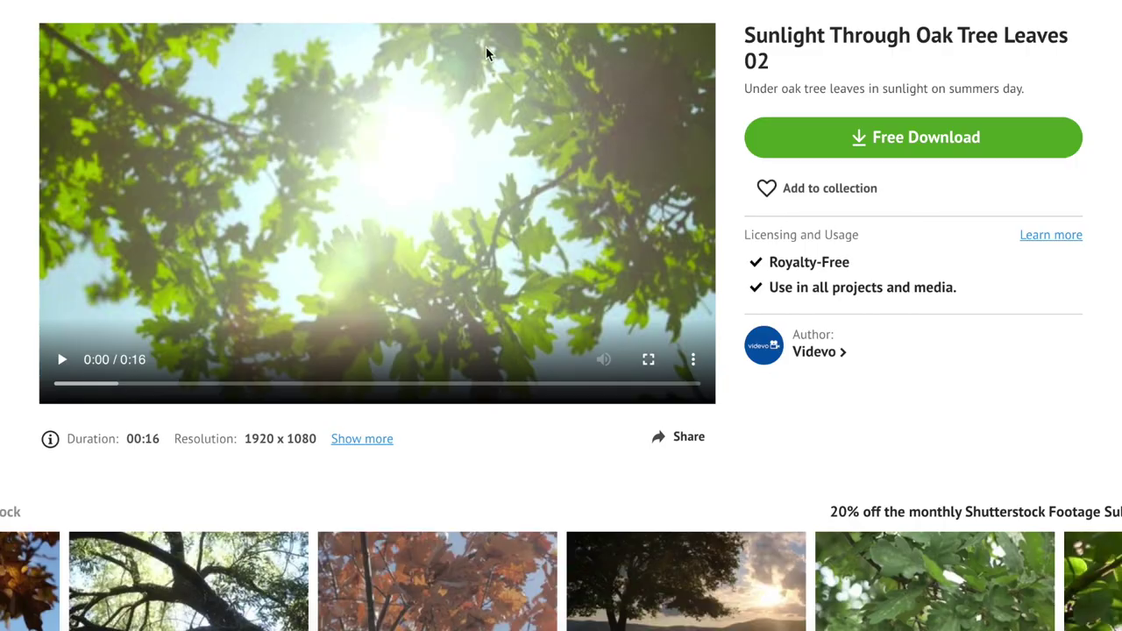
click(929, 142)
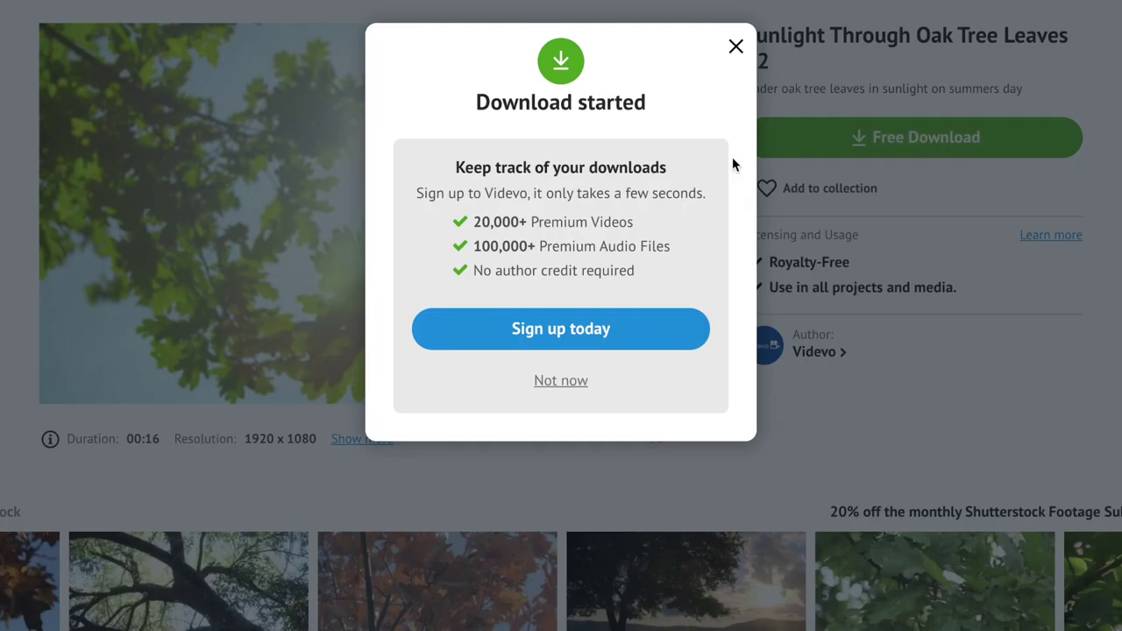
click(736, 47)
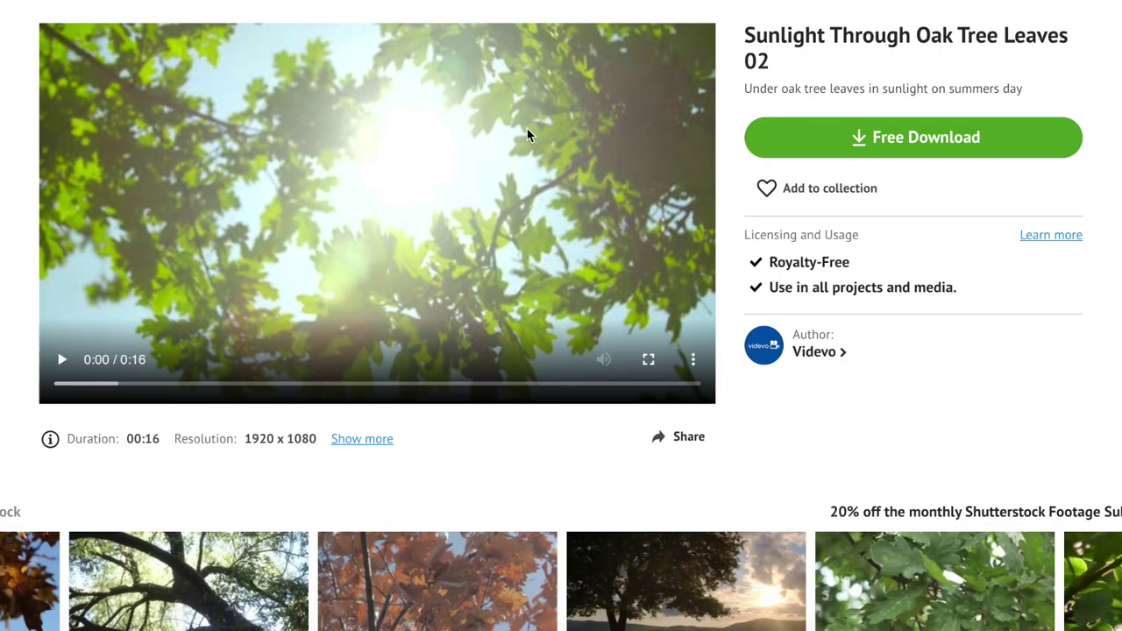
drag(741, 231, 953, 368)
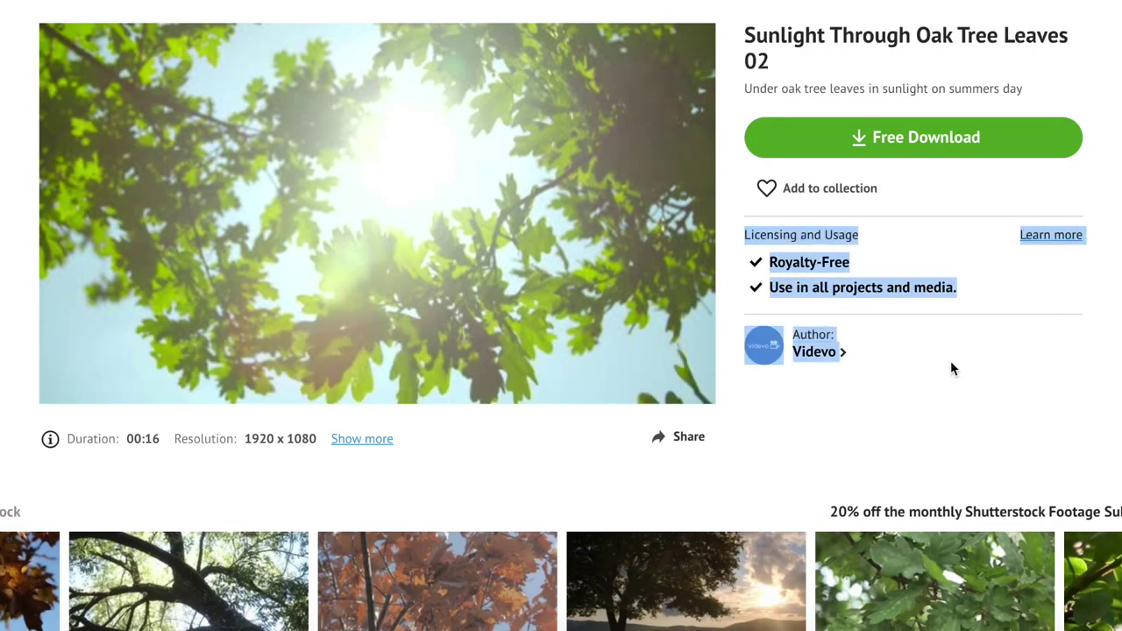
click(850, 334)
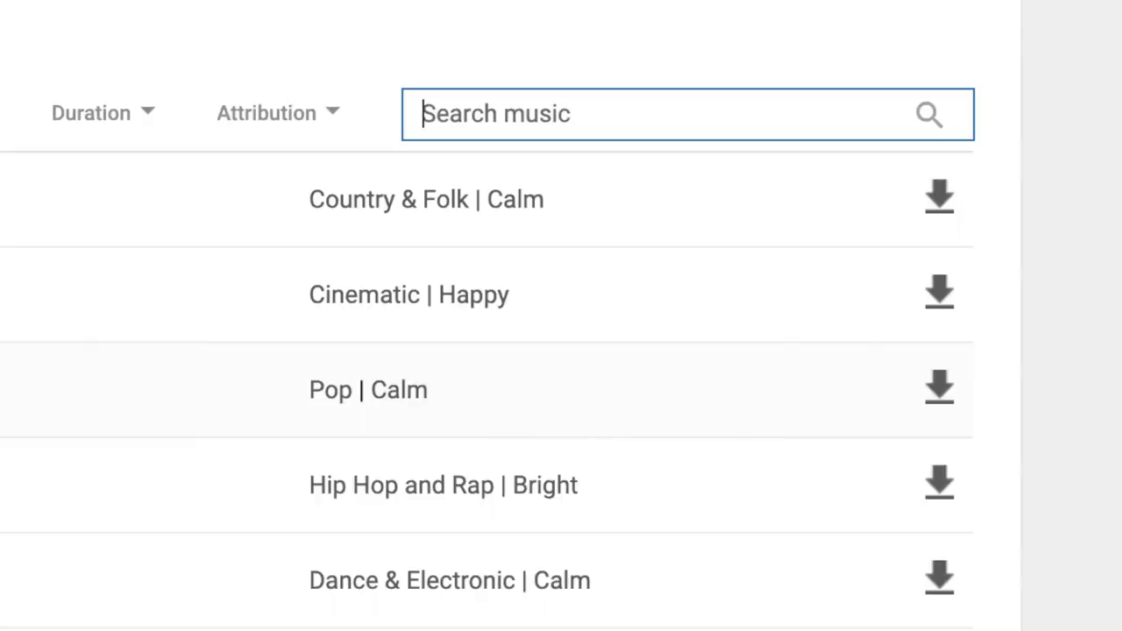
Search 'summer', preview Room For Two? and Mr. Sunny Face, then filter to Dance & Electronic.
text(summer)
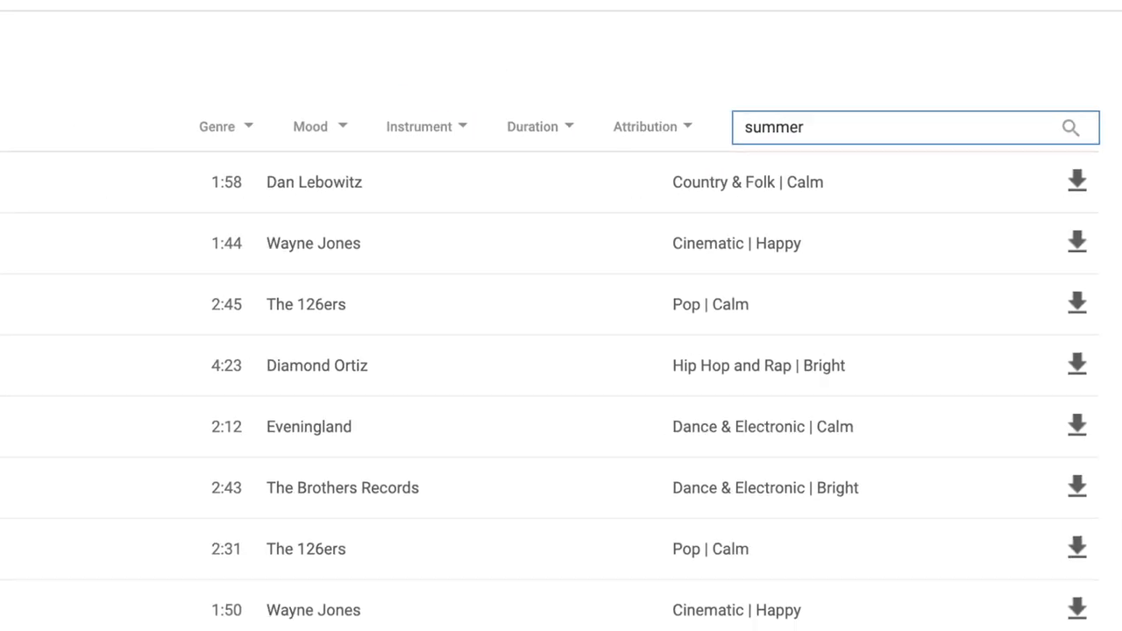
click(50, 185)
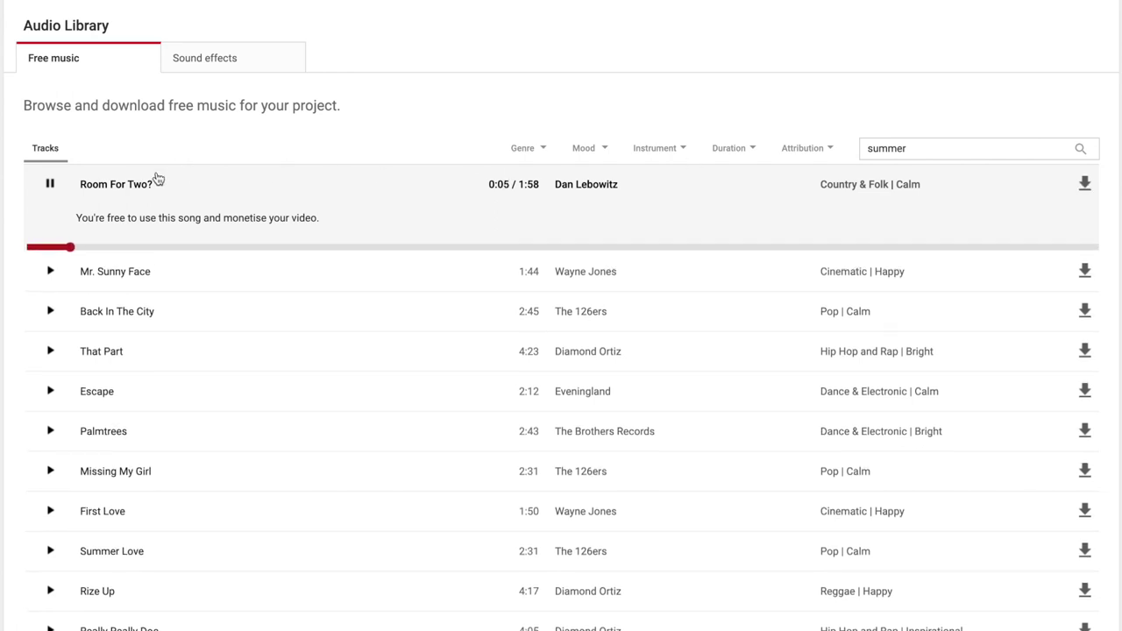
click(52, 188)
click(50, 268)
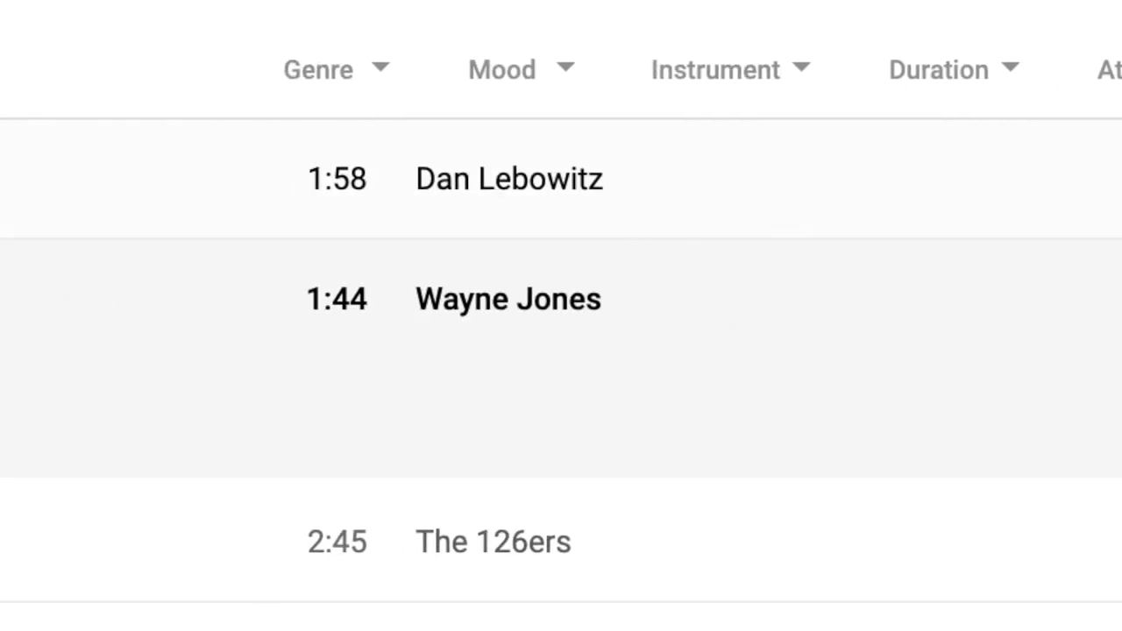
click(392, 84)
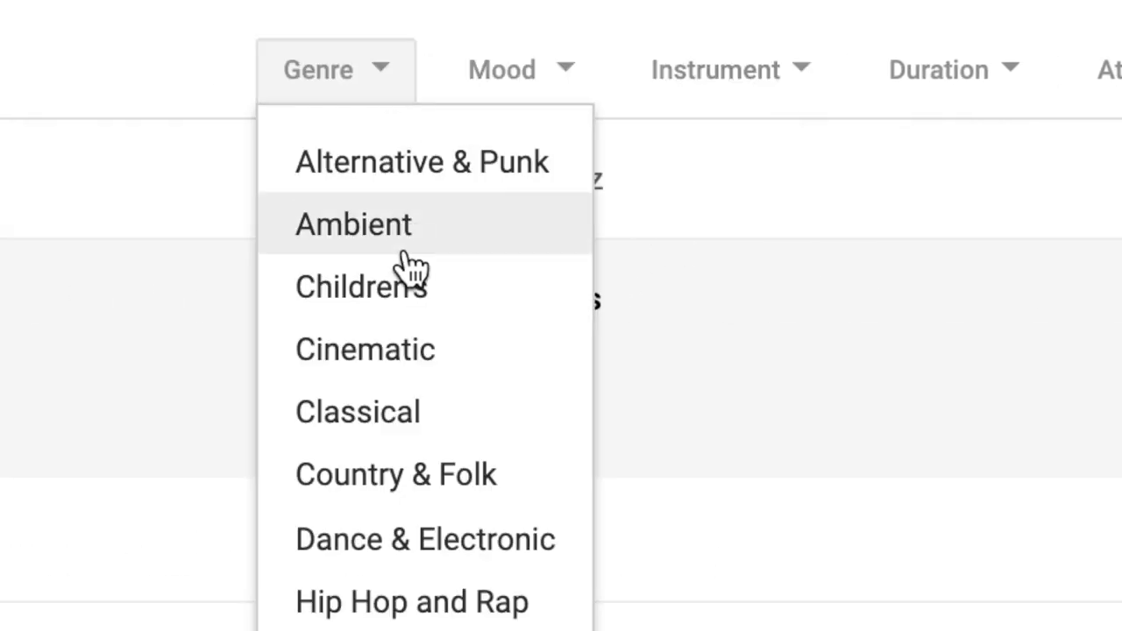
click(383, 553)
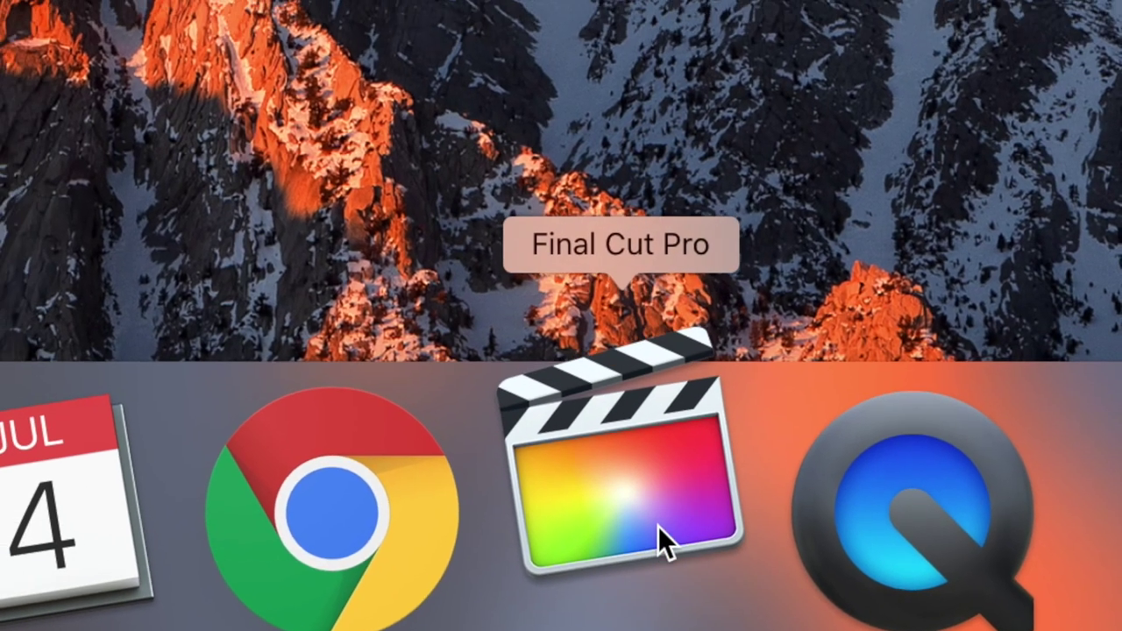
Launch Final Cut Pro, create the Summer Recipes library, and rename its event 'IG Story July2020'.
click(745, 624)
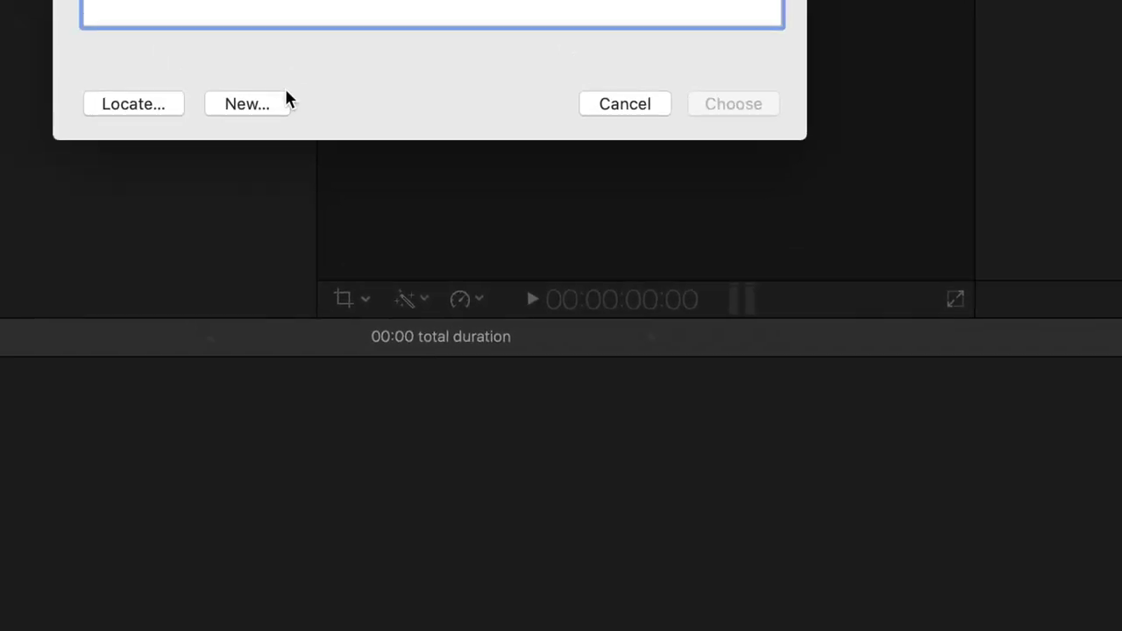
click(278, 101)
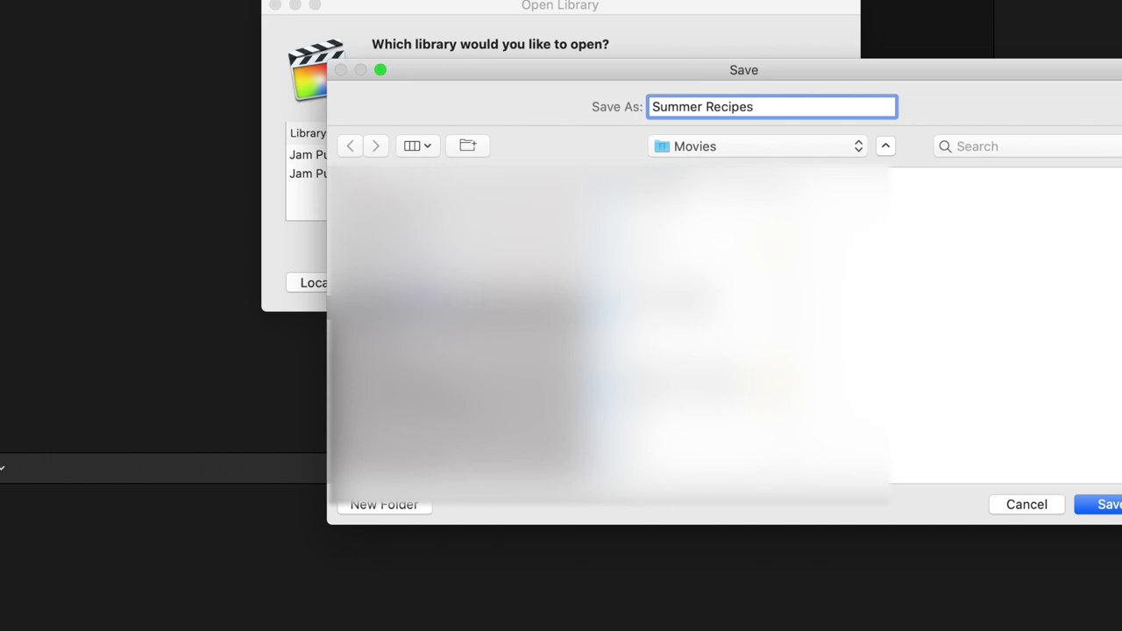
key(Return)
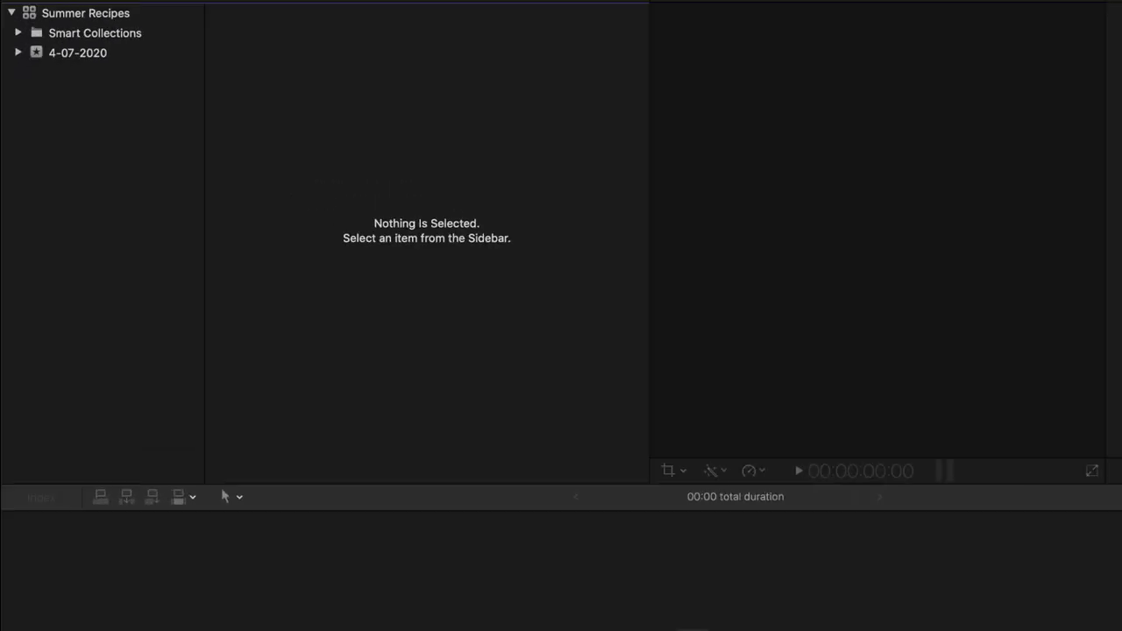
click(103, 197)
click(103, 198)
key(BackSpace)
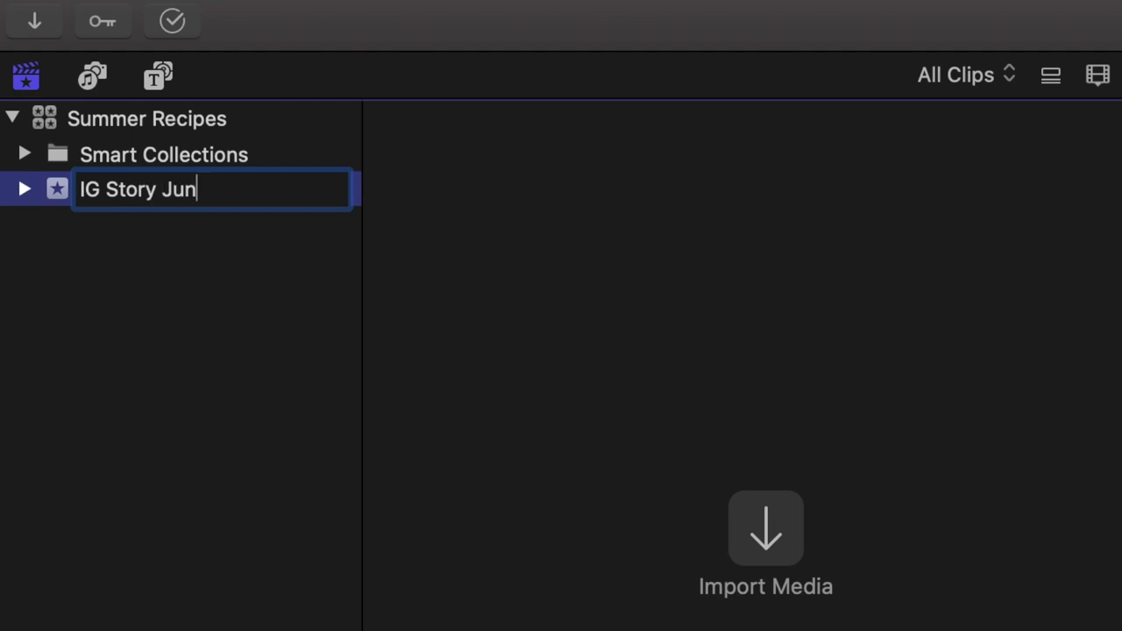
text(IG Story July2020)
key(Return)
Import 15 files, excluding both screen recordings and the export, with audio roles assigned automatically.
click(737, 552)
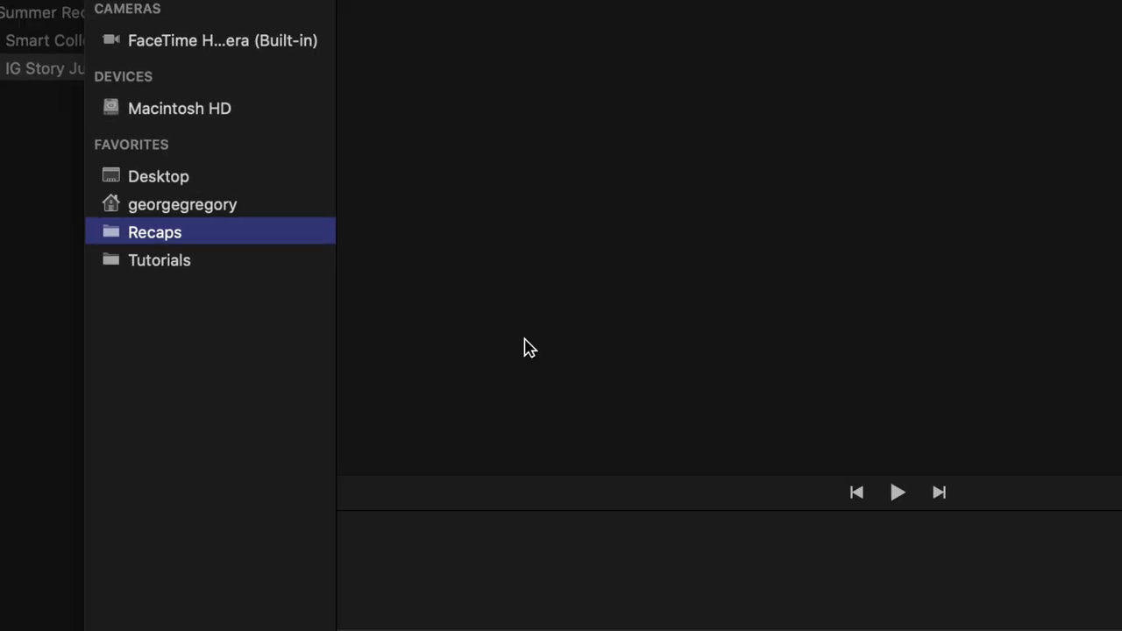
scroll(221, 401, down, 3)
key(super+a)
super+click(183, 492)
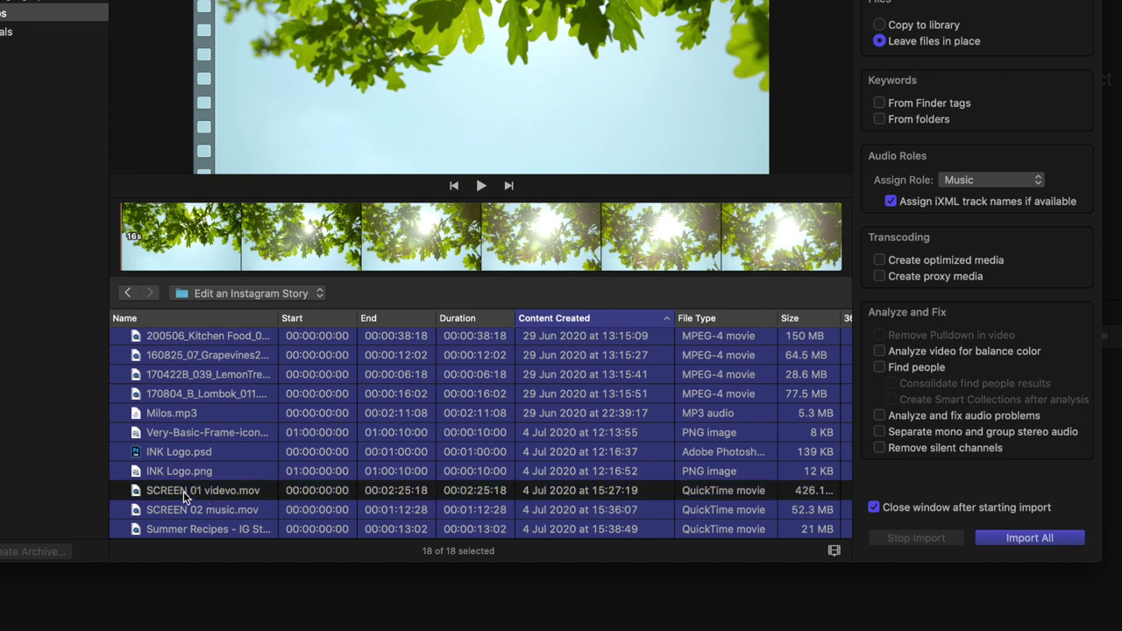
super+click(202, 509)
super+click(218, 529)
scroll(276, 467, up, 3)
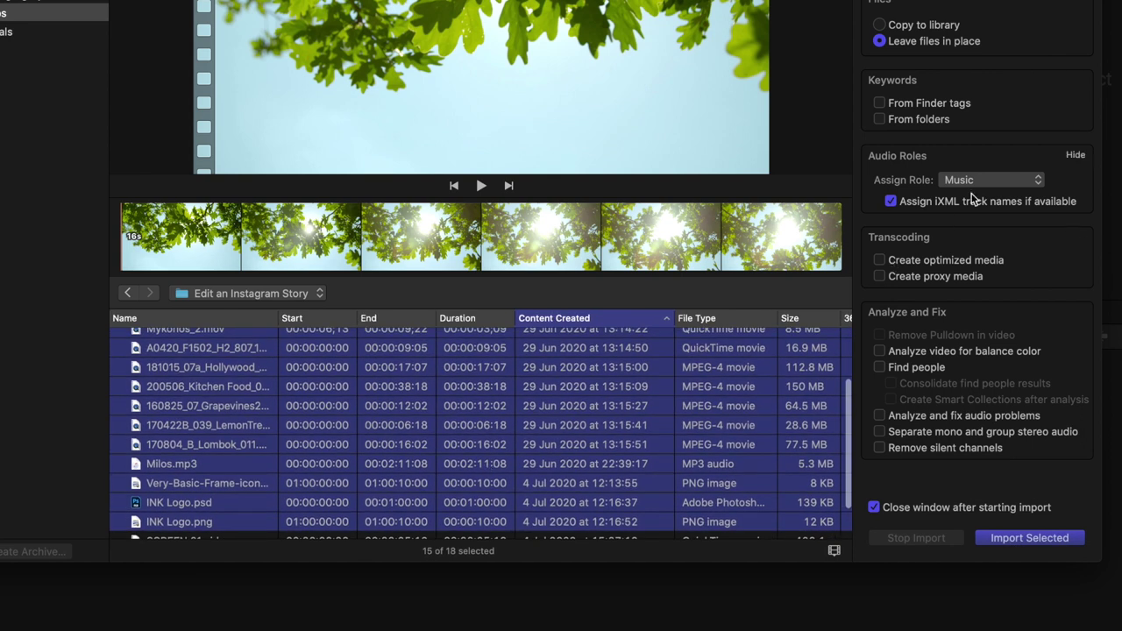
click(991, 179)
click(975, 87)
key(Return)
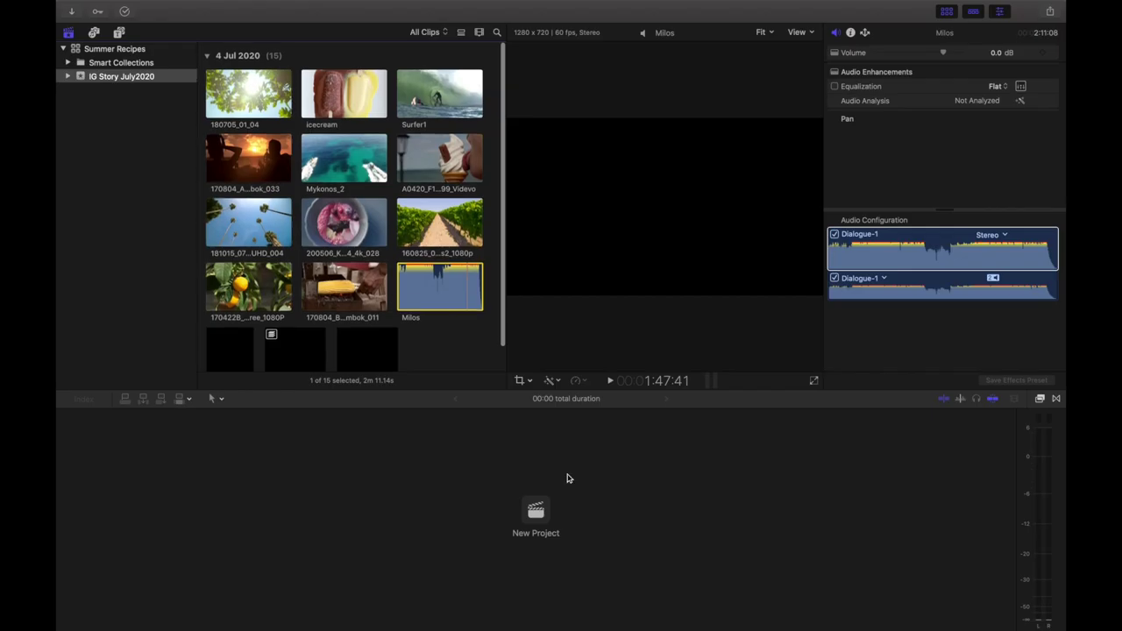
Name the new project 'Summer Recipes', keep ProRes 422, and set a custom 1080x1920 format at 25p.
click(537, 510)
text(Summe)
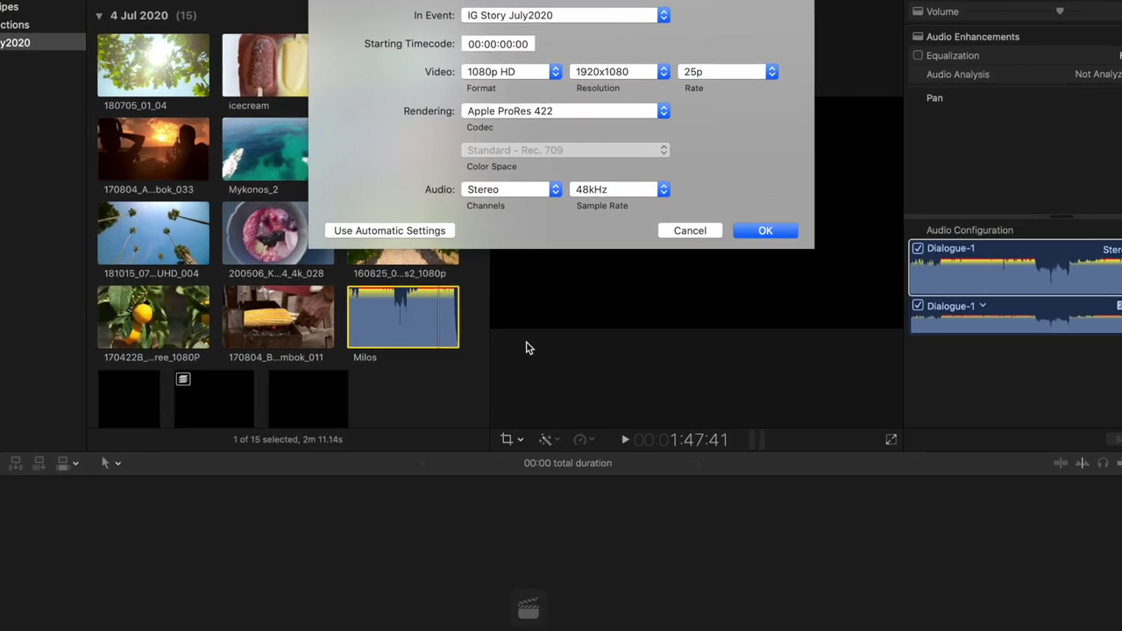
text(r Recipes IG Story)
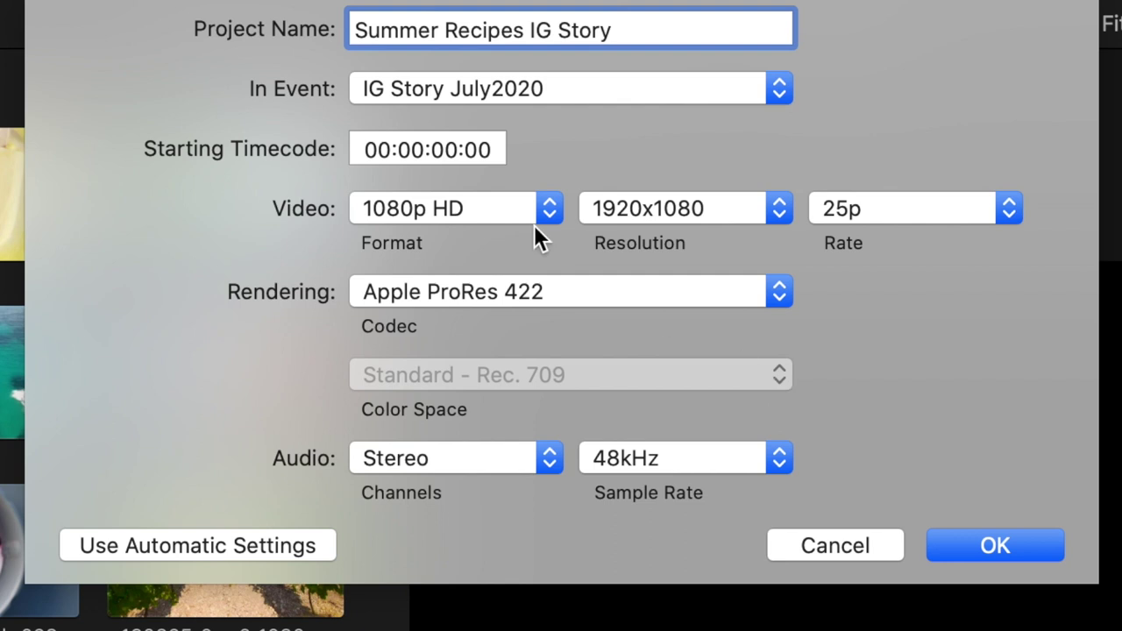
click(480, 291)
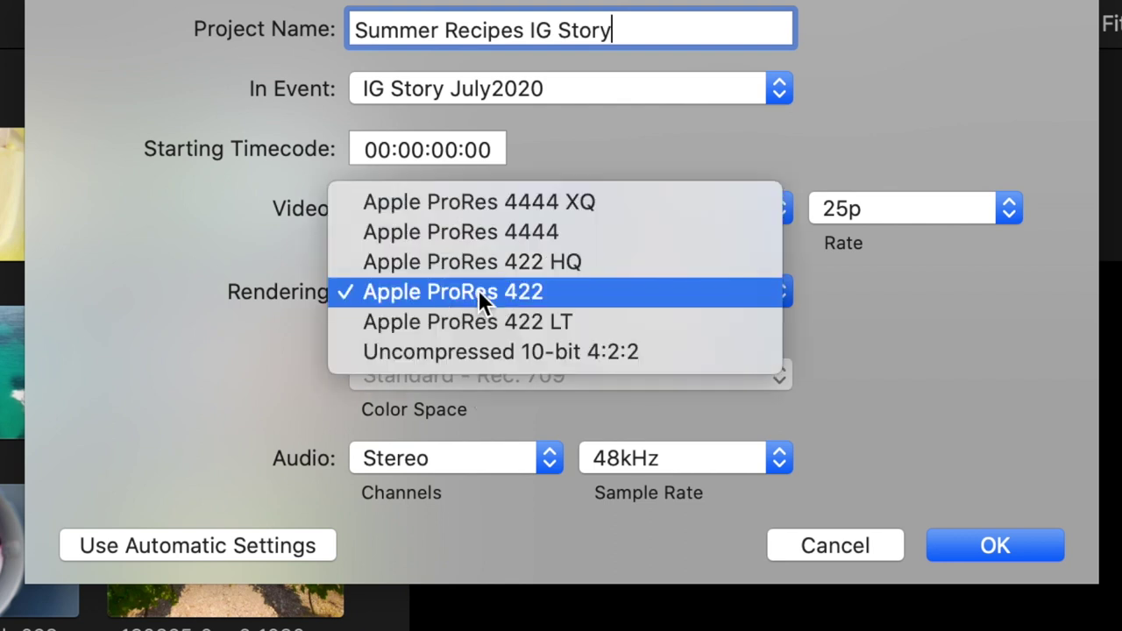
click(482, 292)
click(511, 218)
click(421, 528)
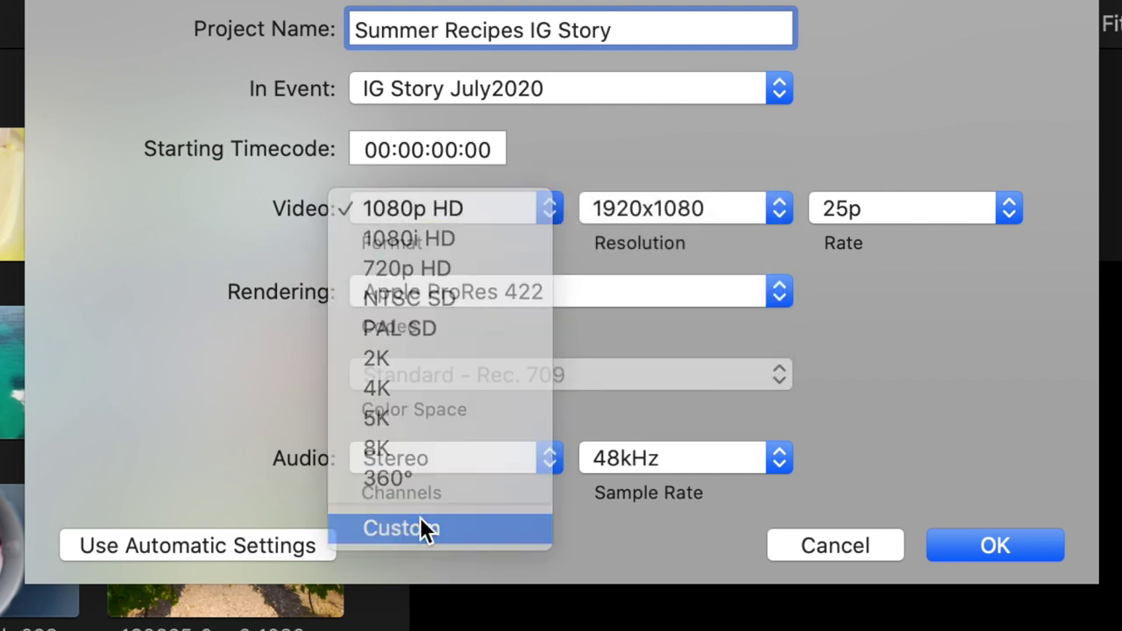
click(555, 211)
text(1080)
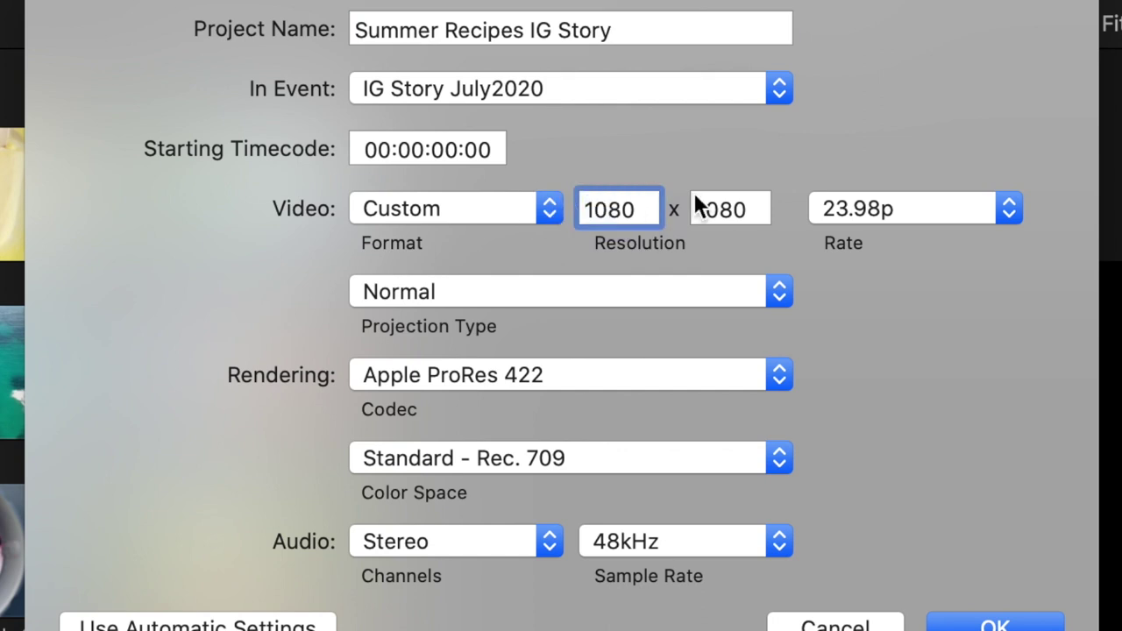
key(Tab)
click(919, 212)
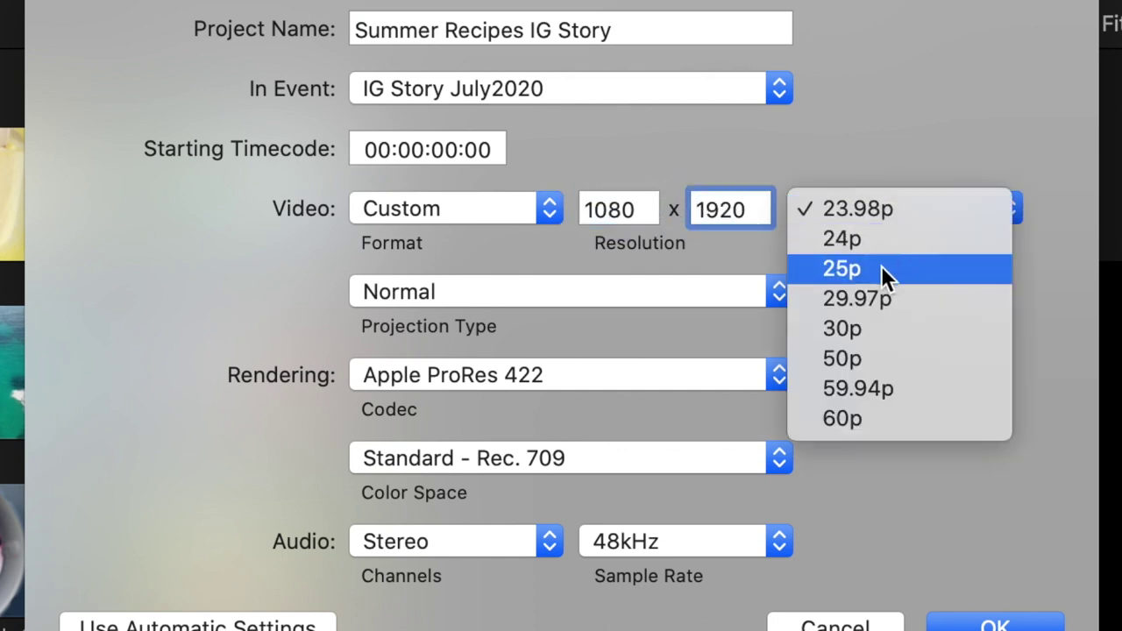
click(882, 267)
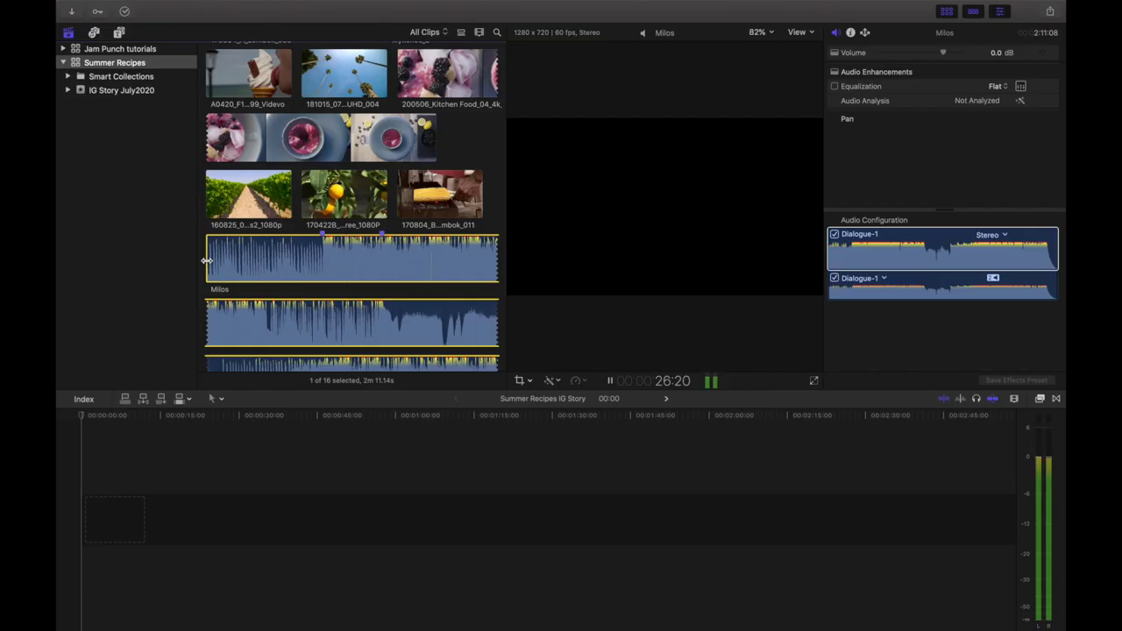
Scroll the browser down to the Milos music clips.
scroll(46, 198, down, 5)
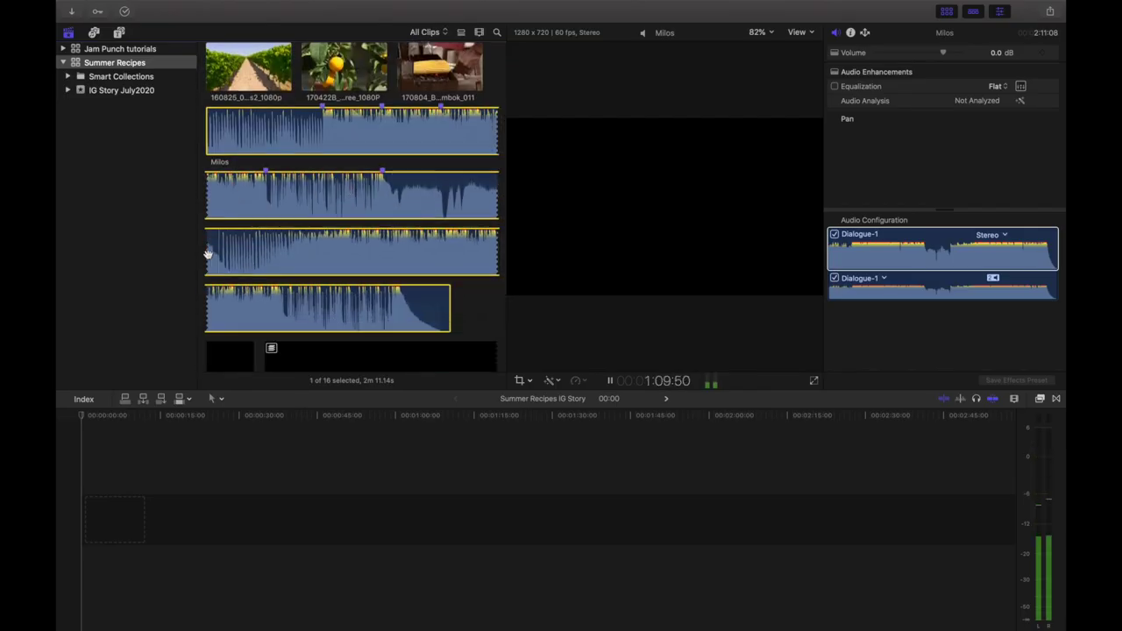
scroll(389, 249, down, 2)
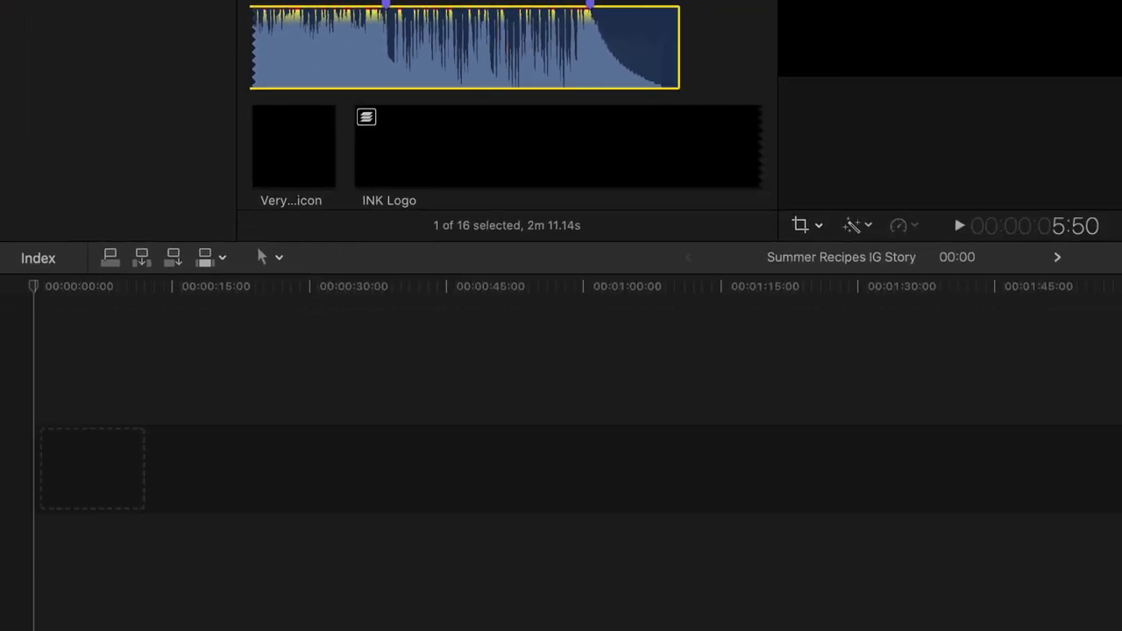
Append the Milos music to the timeline and trim off its opening.
key(e)
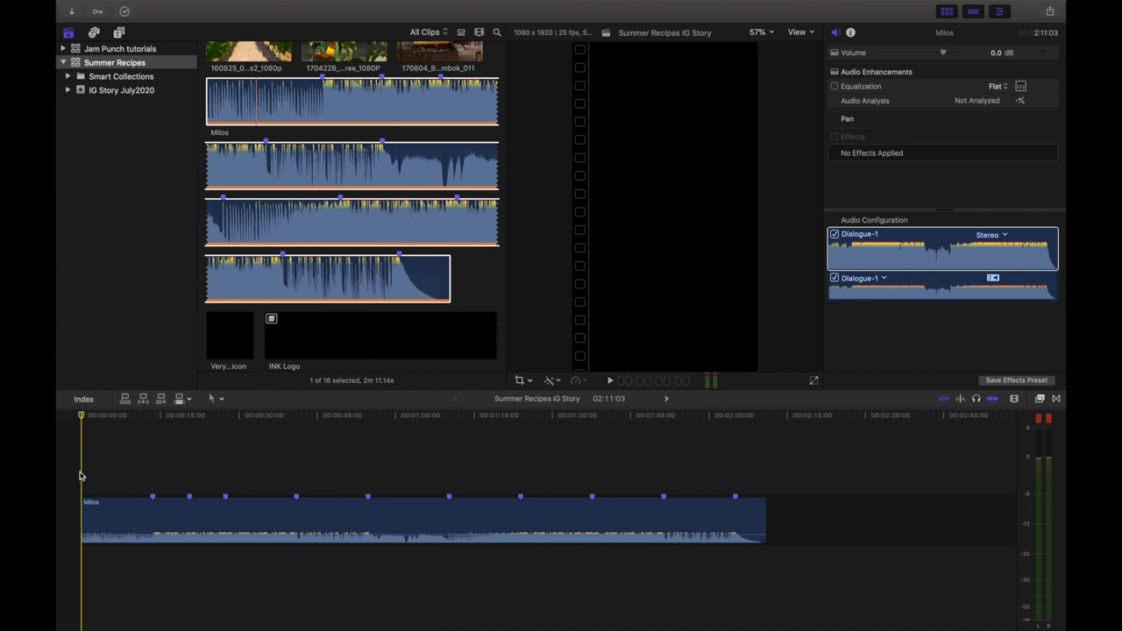
key(super+equal)
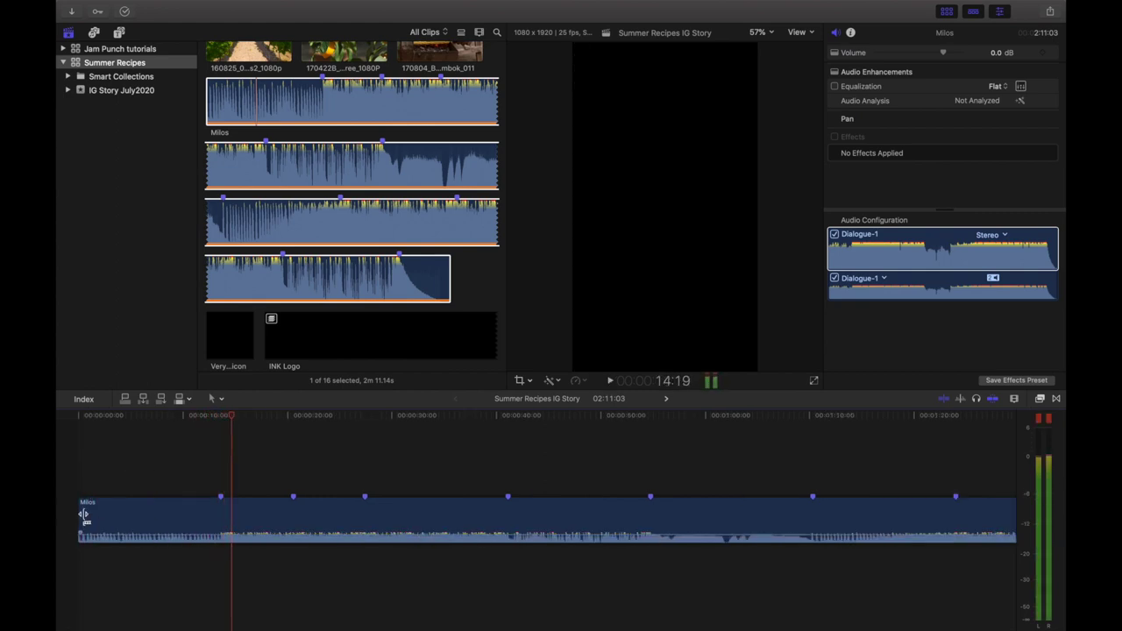
drag(84, 515, 224, 513)
key(space)
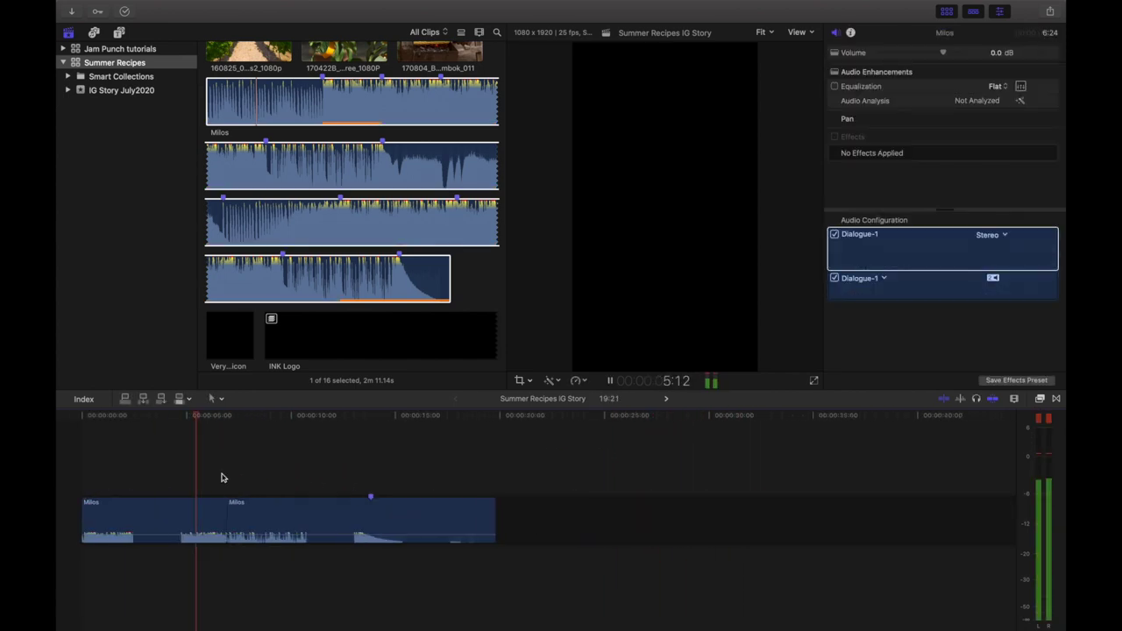
Connect a marked section of another Milos clip into the timeline.
drag(237, 167, 265, 167)
key(q)
right_click(311, 558)
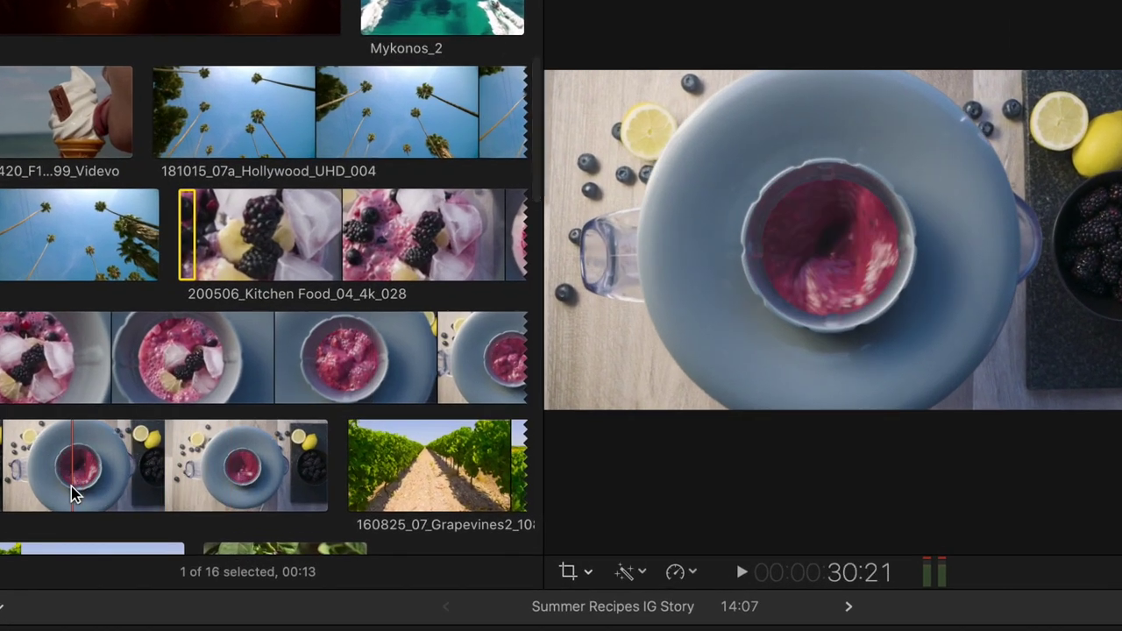
Connect a blender-bowl range and a short eight-frame Kitchen Food piece, moving them to the timeline start.
click(71, 486)
key(space)
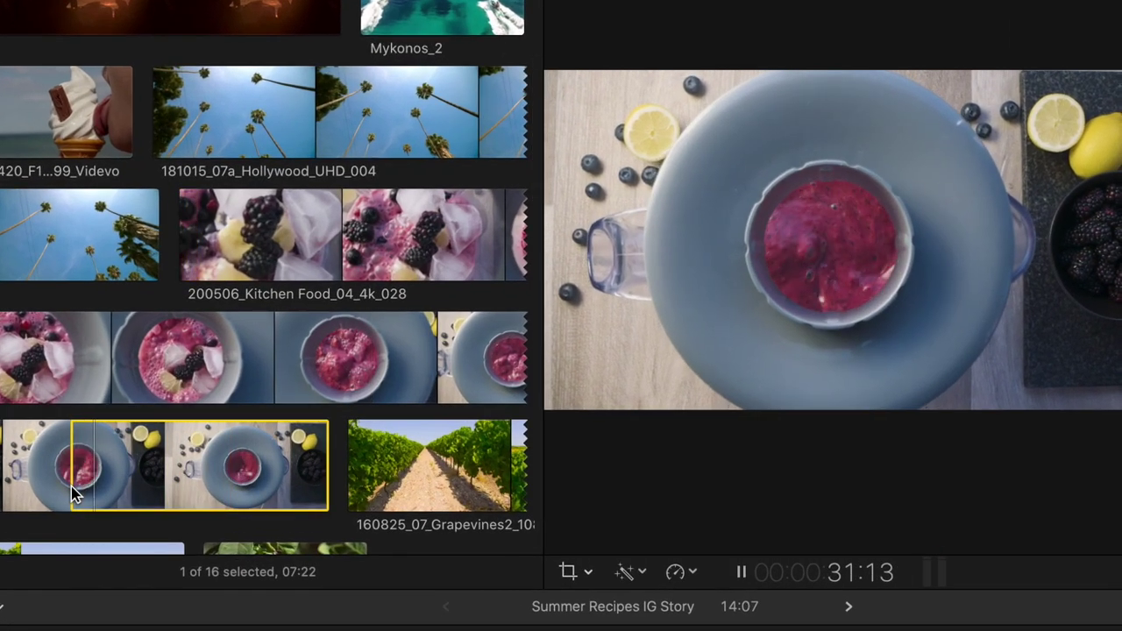
key(space)
key(o)
key(q)
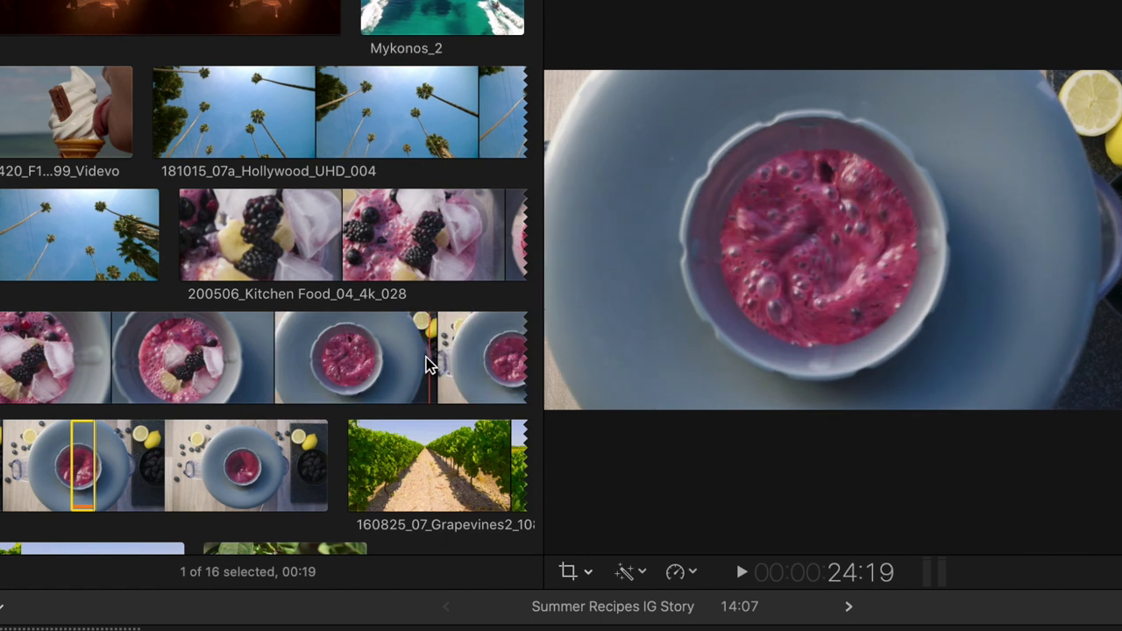
drag(429, 366, 441, 363)
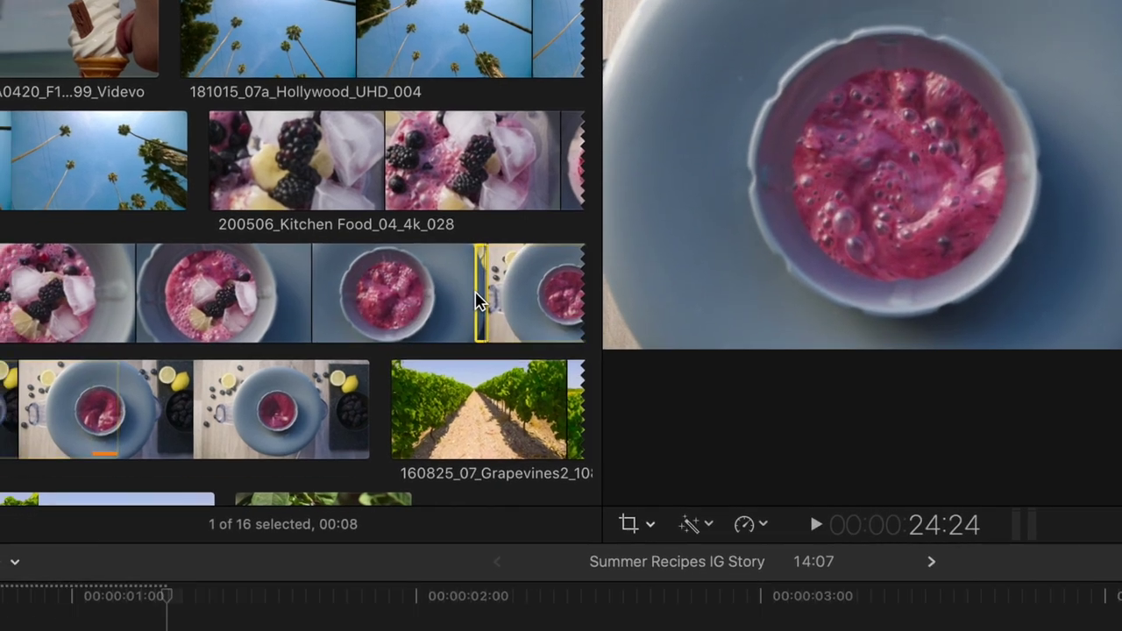
key(q)
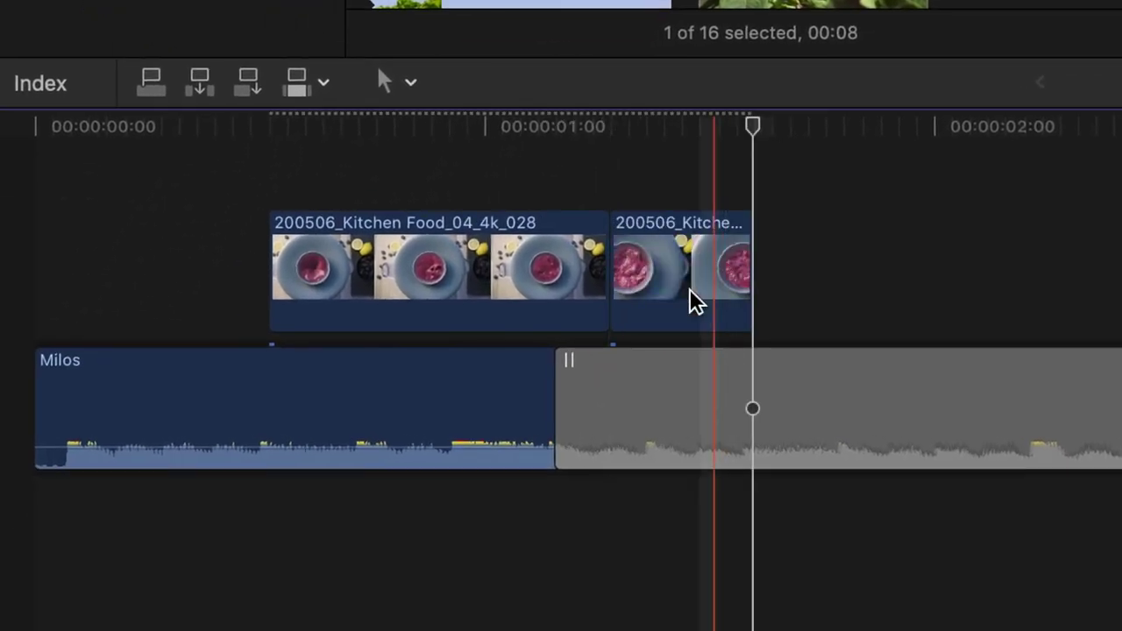
drag(693, 302, 264, 183)
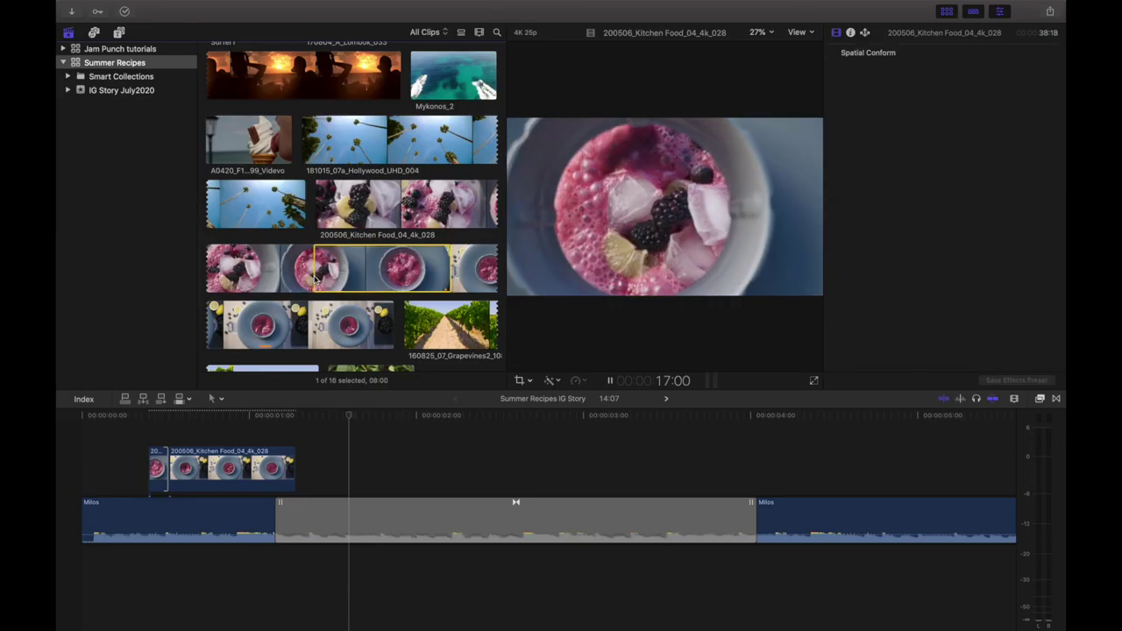
drag(406, 458, 185, 430)
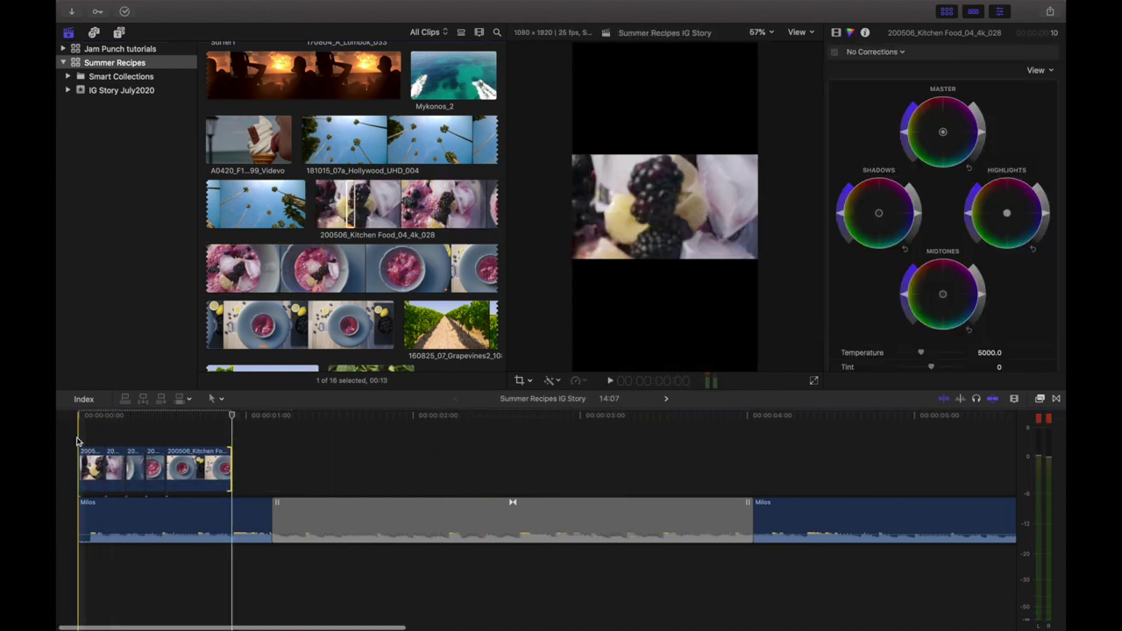
Scale the first food clip to 328% in the Video Inspector.
key(space)
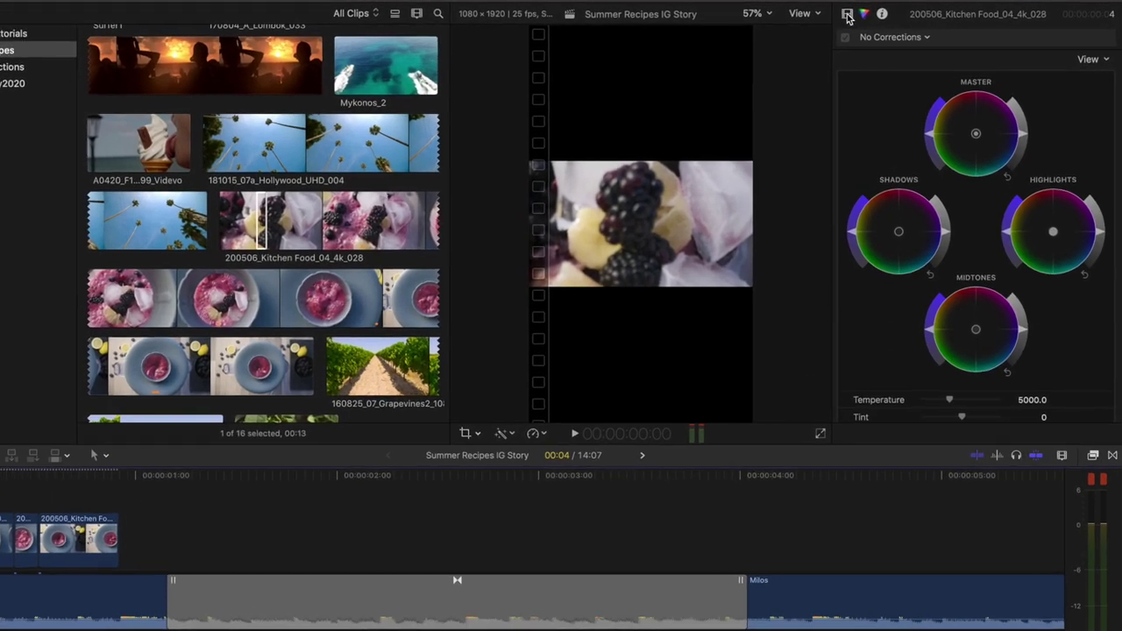
click(847, 22)
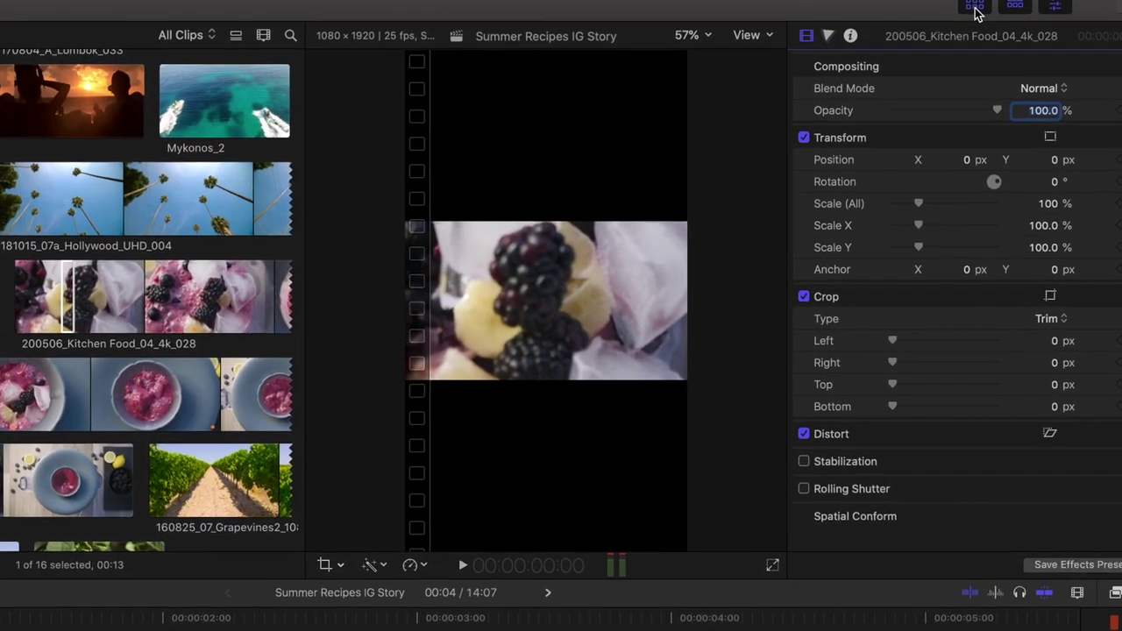
click(973, 5)
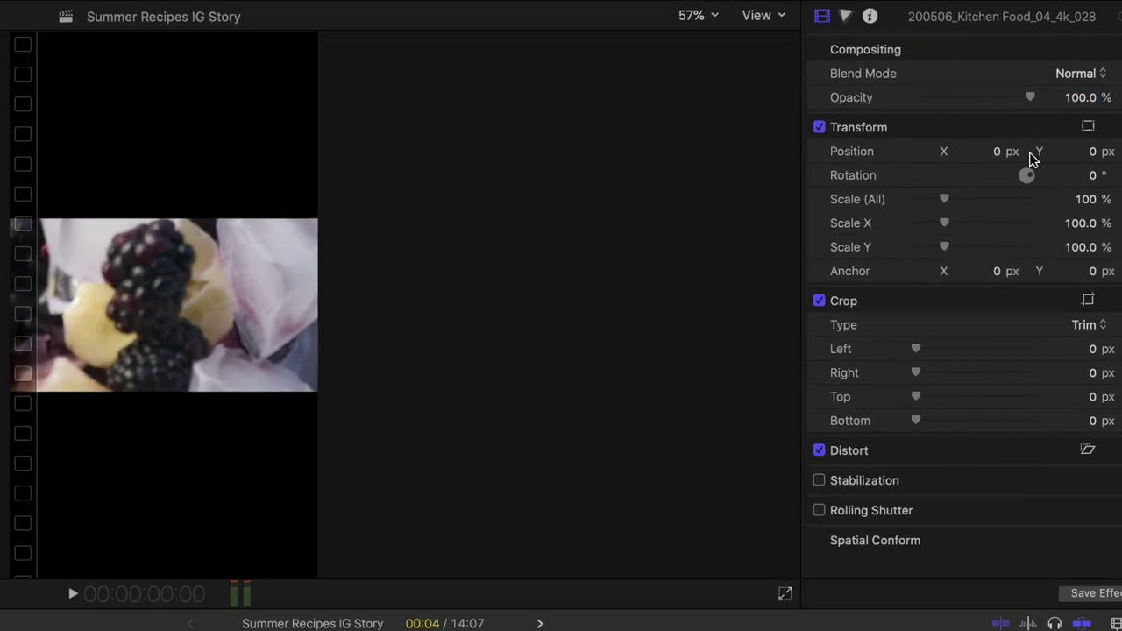
drag(945, 201, 1010, 206)
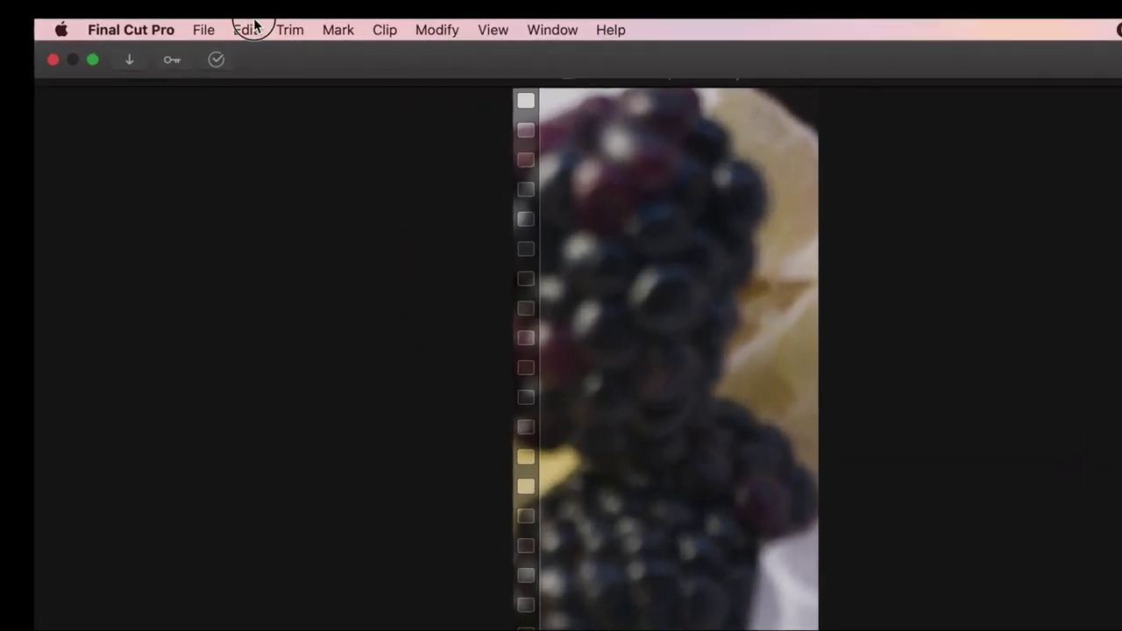
Paste the first clip's scale onto the other four food clips and play them back.
click(246, 25)
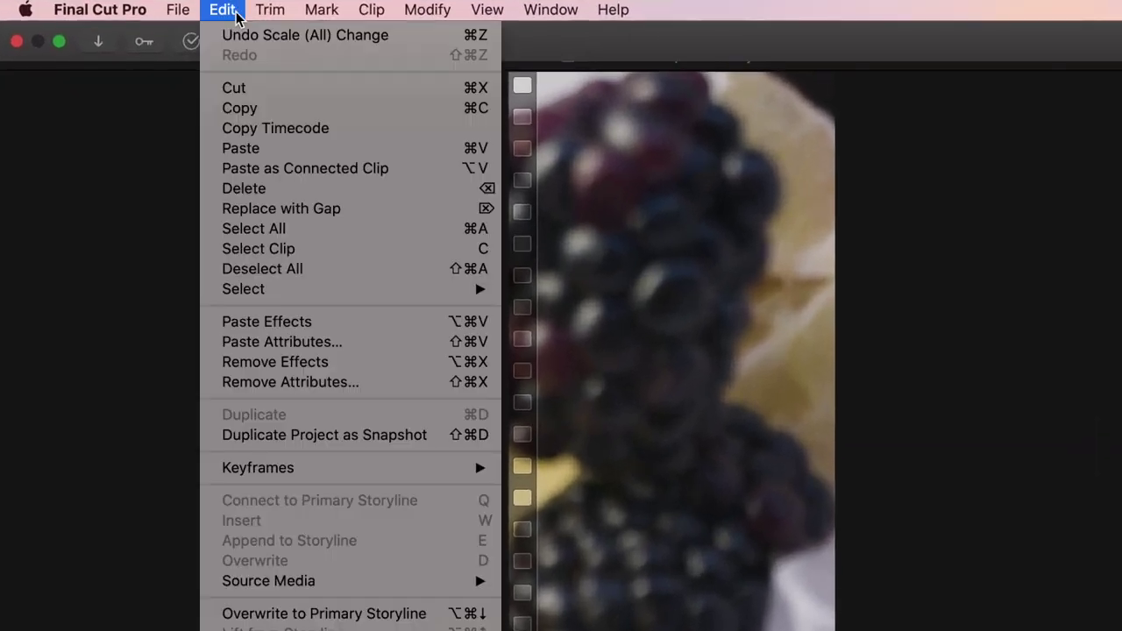
click(258, 107)
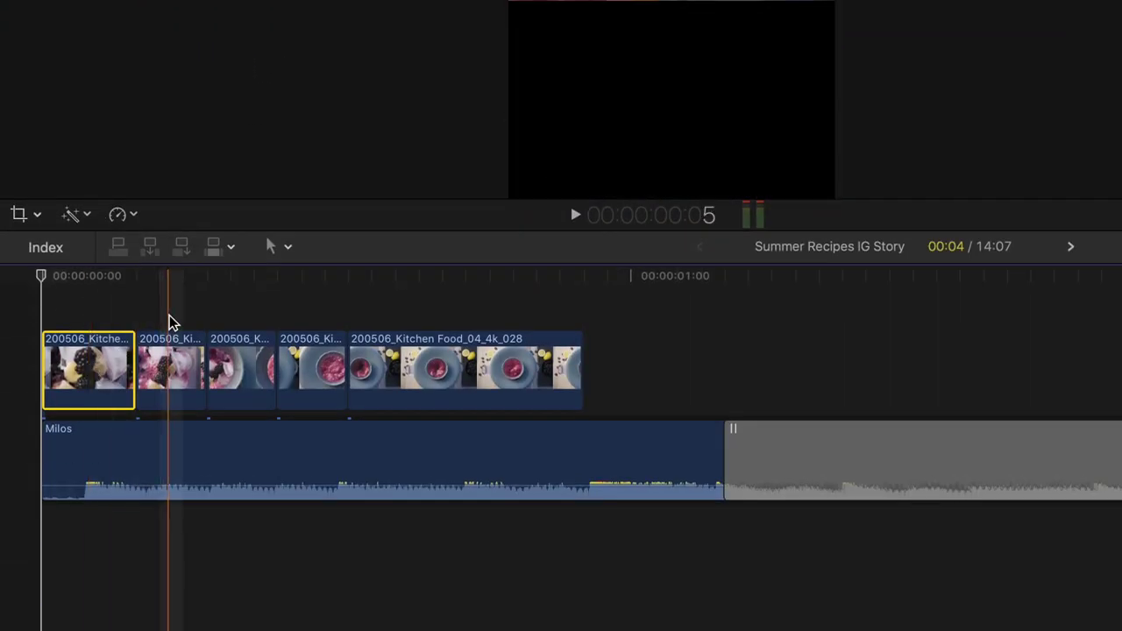
drag(170, 314, 501, 377)
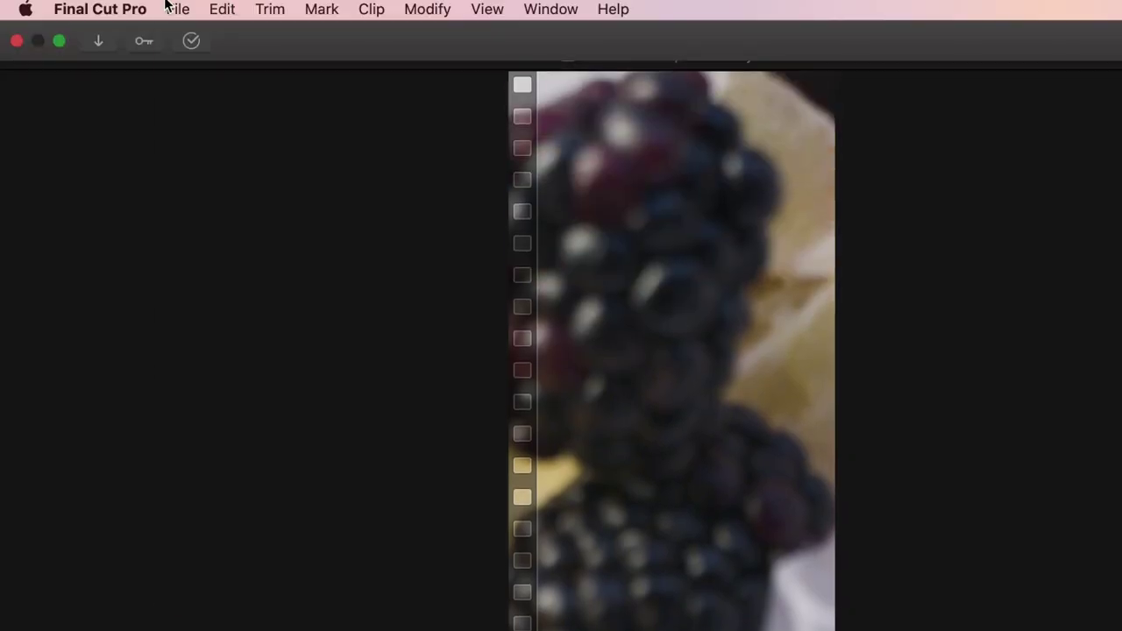
click(221, 9)
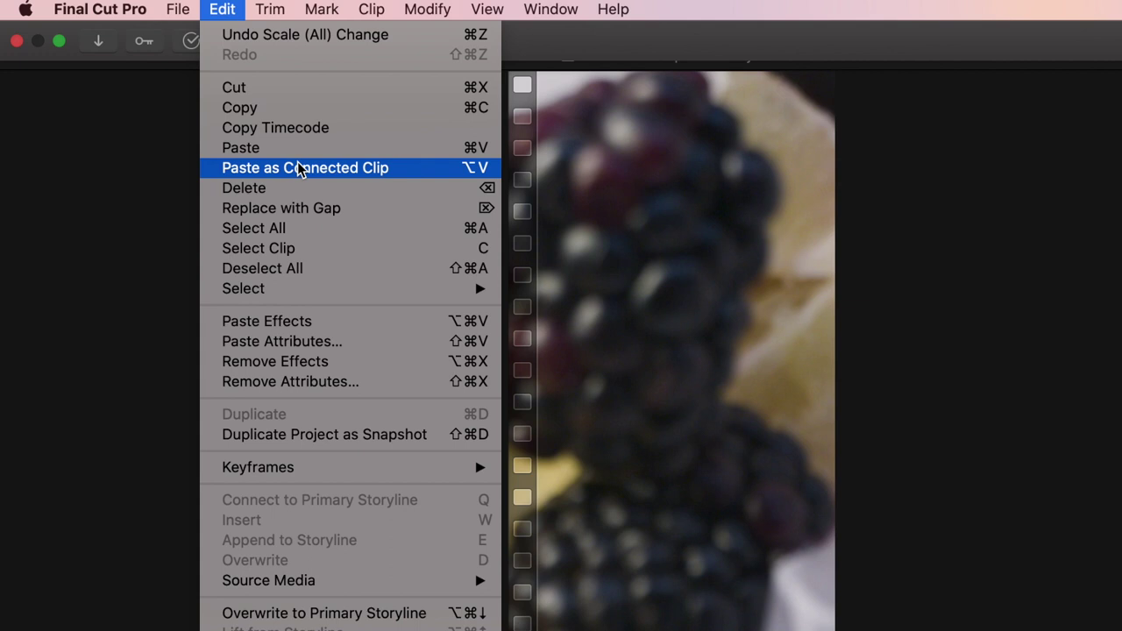
click(305, 342)
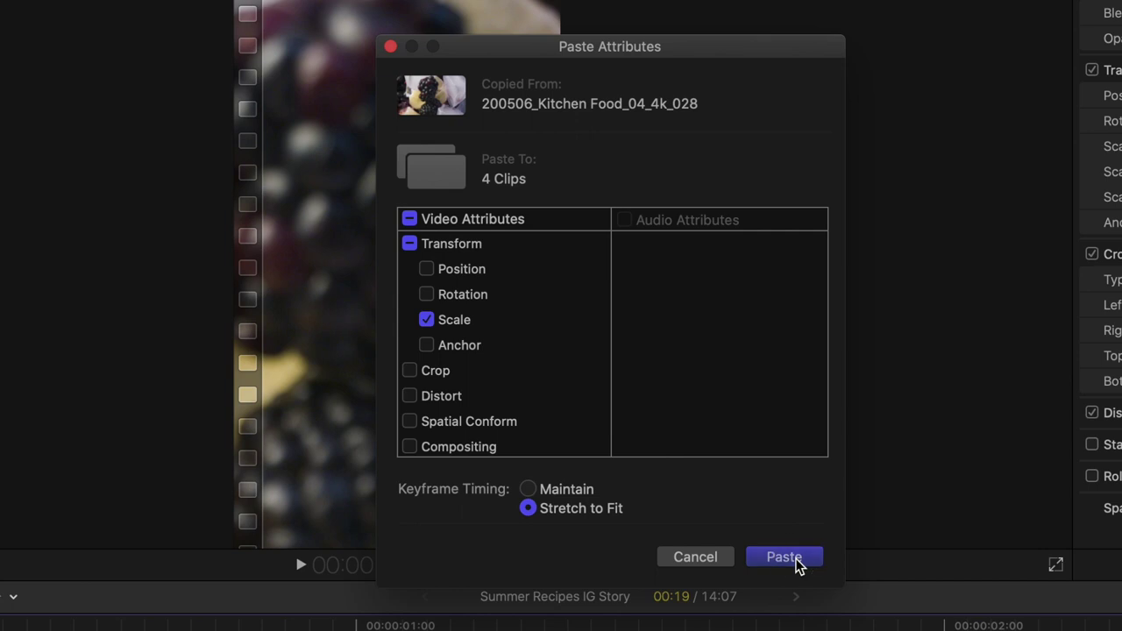
click(797, 561)
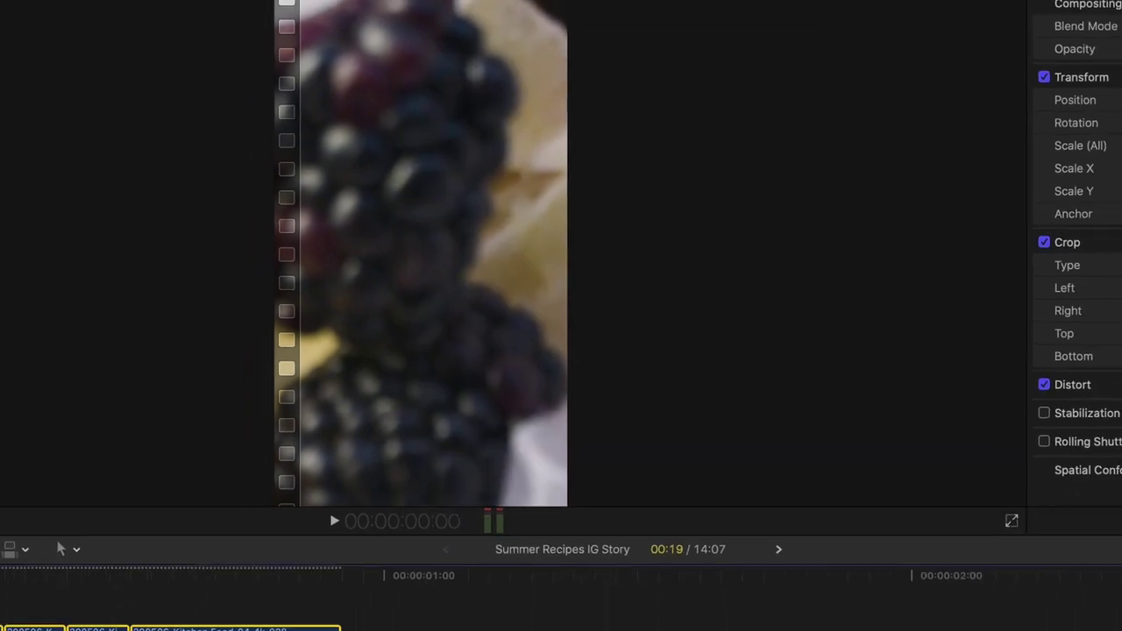
key(space)
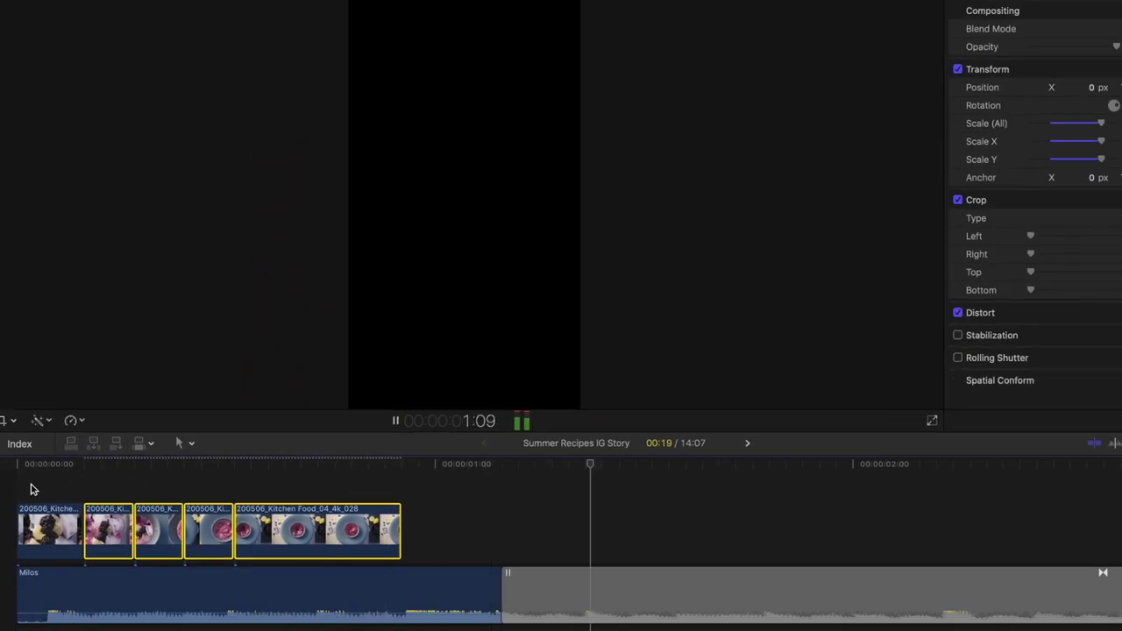
key(space)
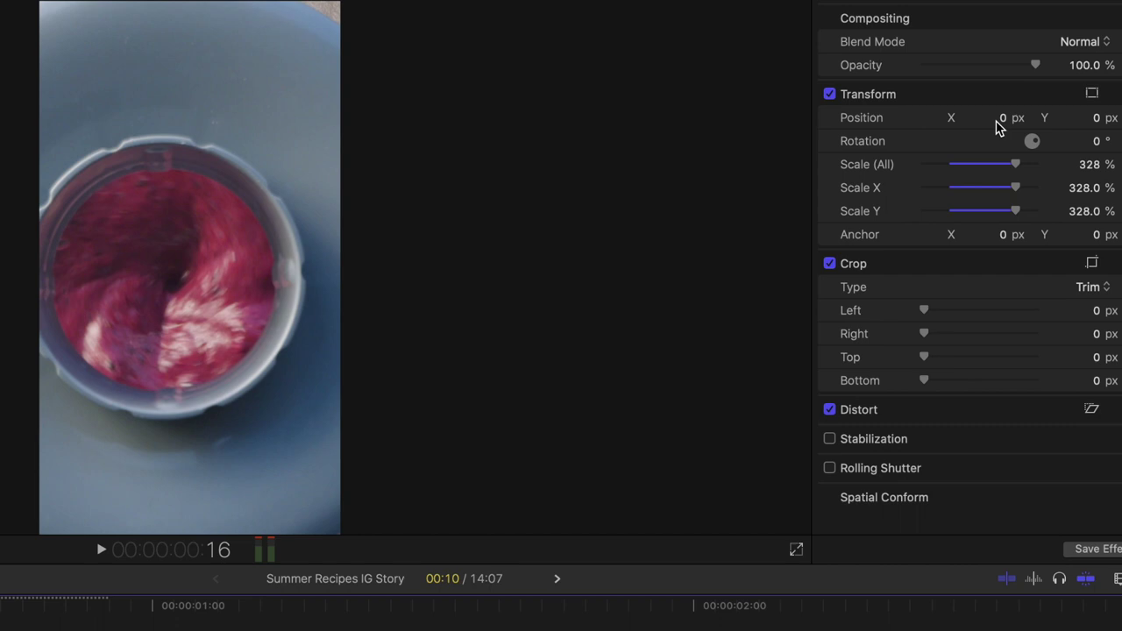
Move the bowl clip to X 114 px and paste its position and scale onto clips 1–4.
drag(1006, 120, 1052, 120)
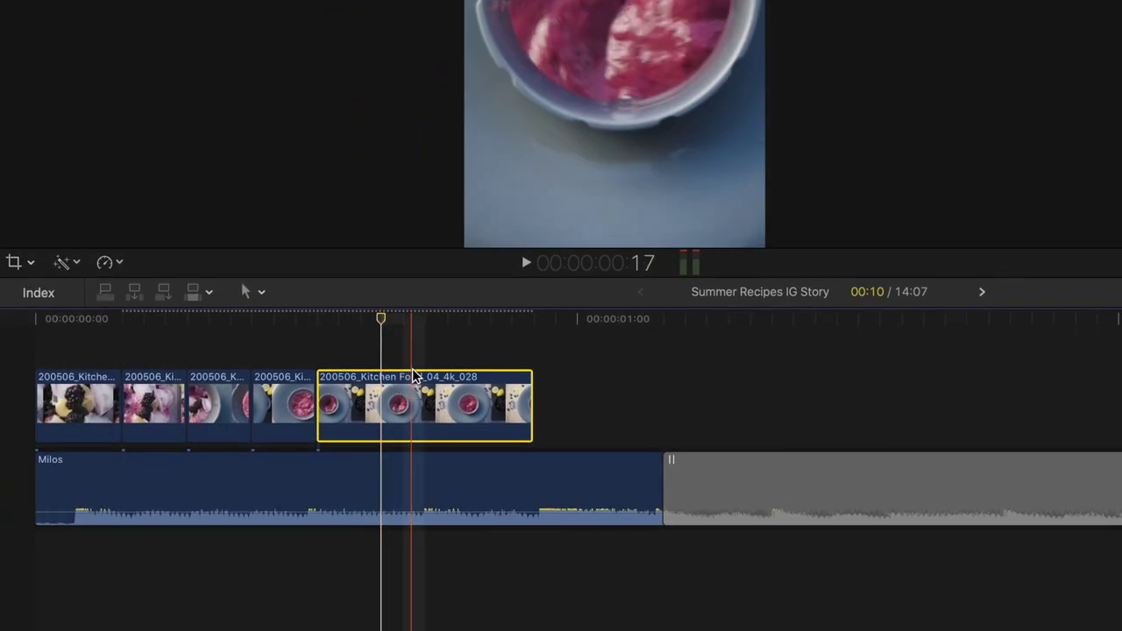
drag(288, 343, 70, 303)
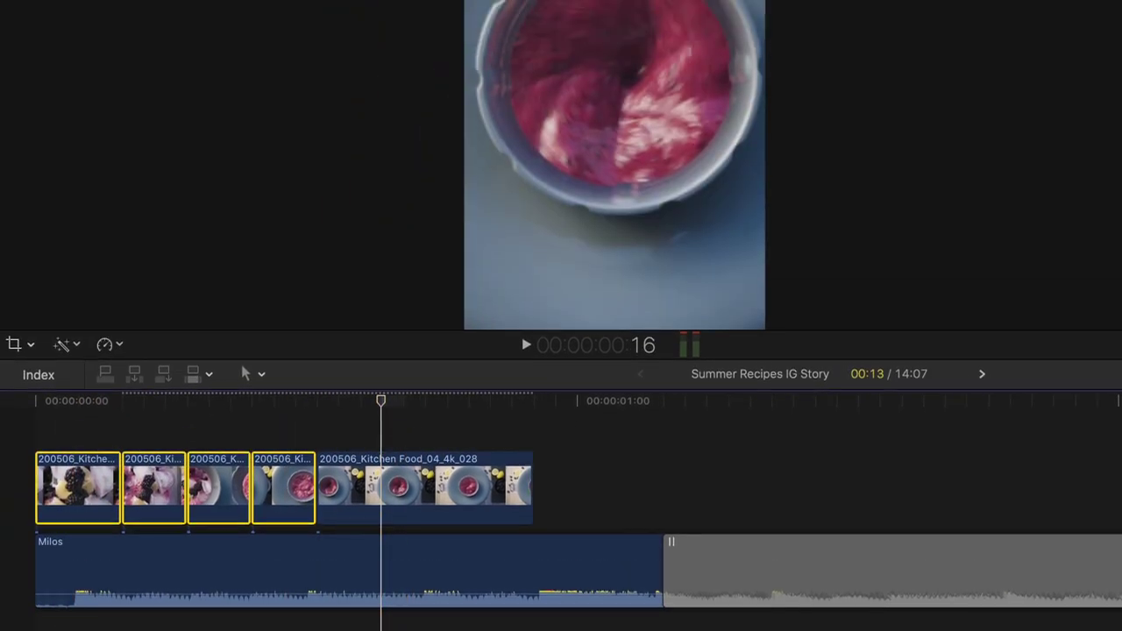
click(201, 10)
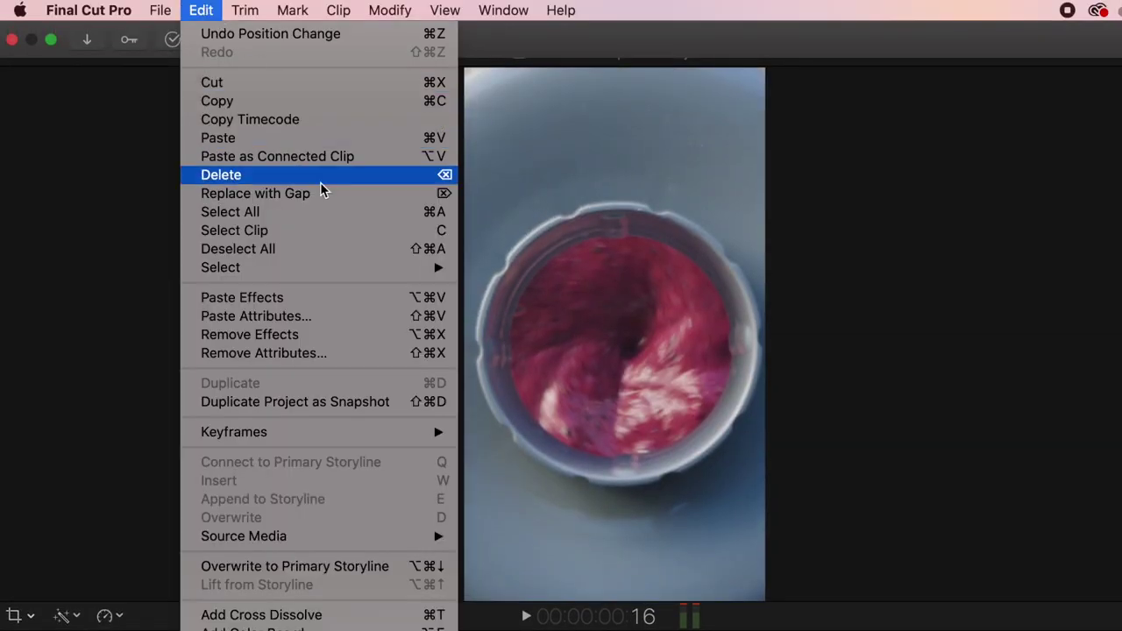
click(351, 316)
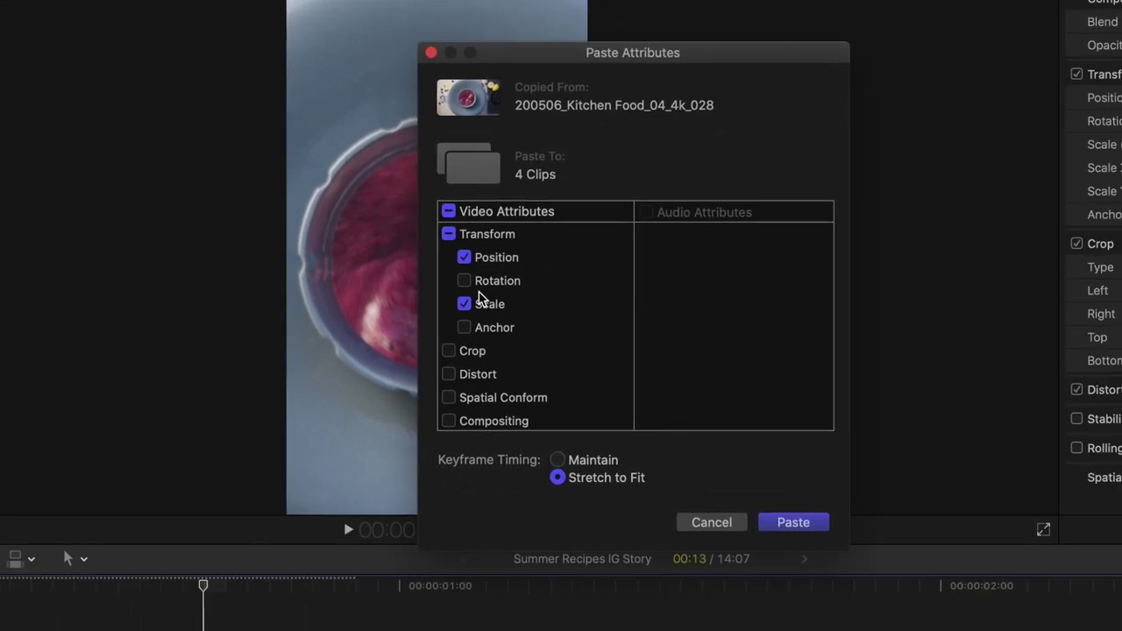
click(794, 523)
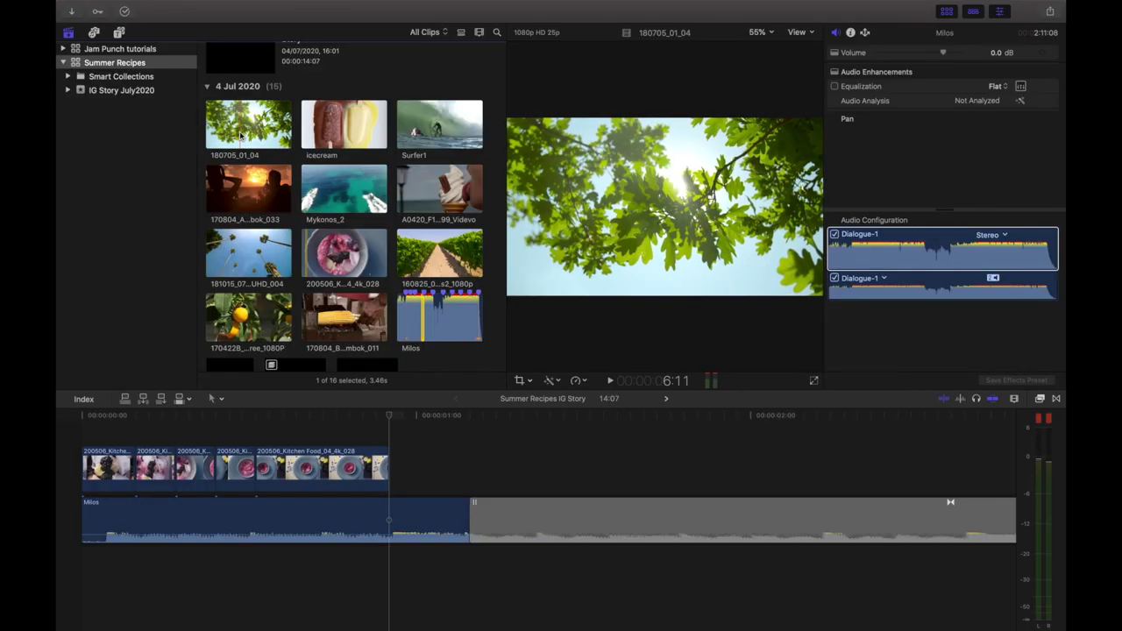
Append the 180705_01_04 leaves clip after the kitchen clips and scale it to 331%.
click(241, 134)
key(space)
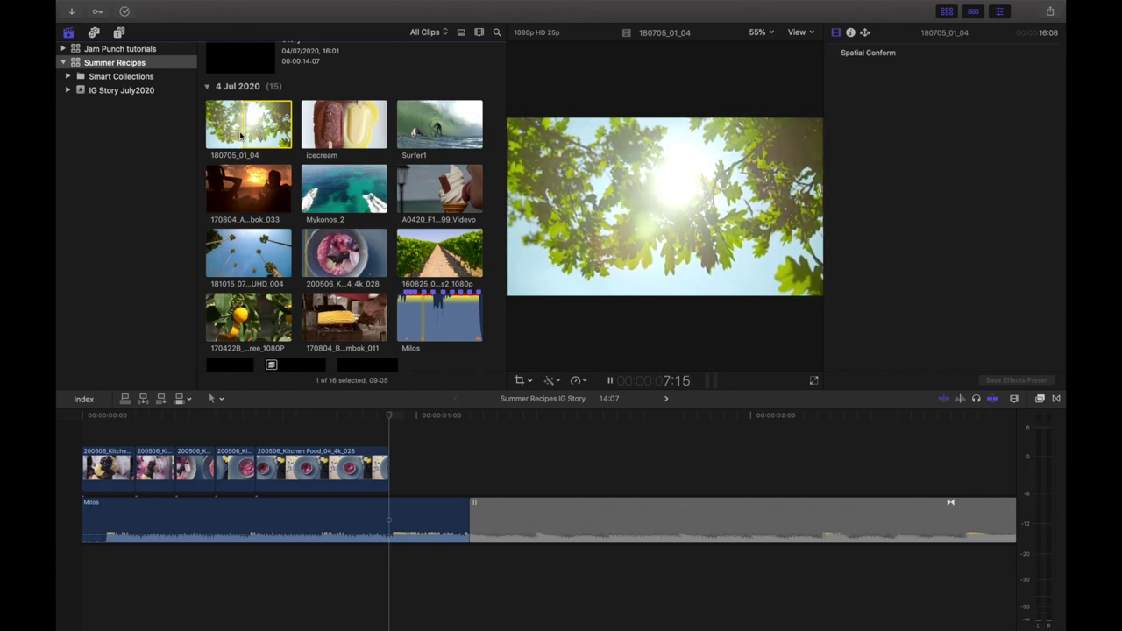
key(e)
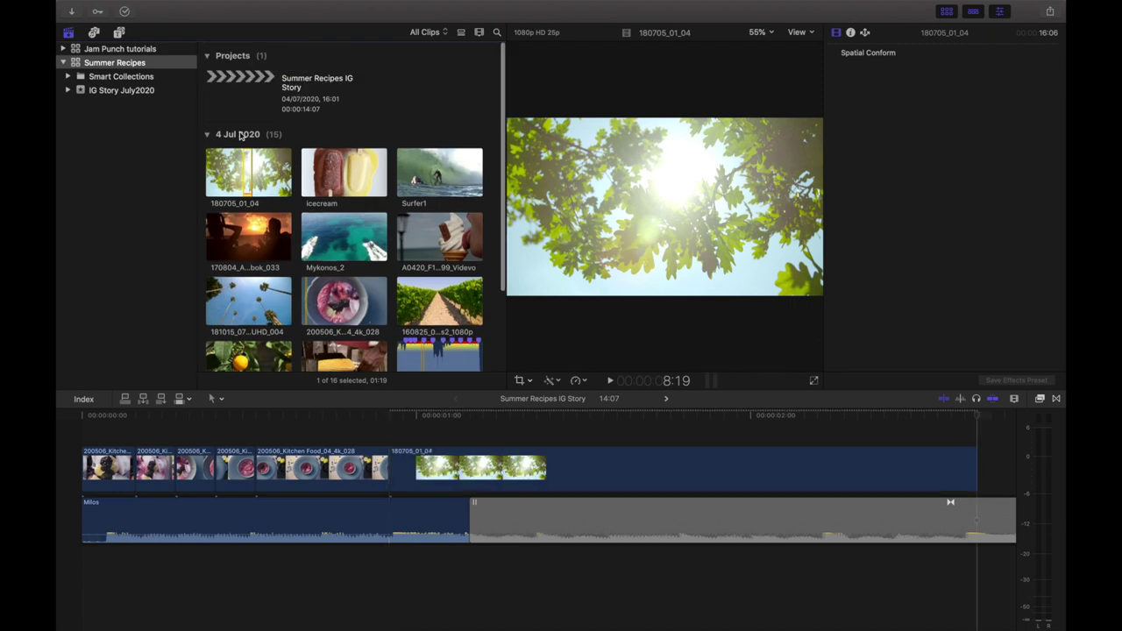
click(267, 436)
key(space)
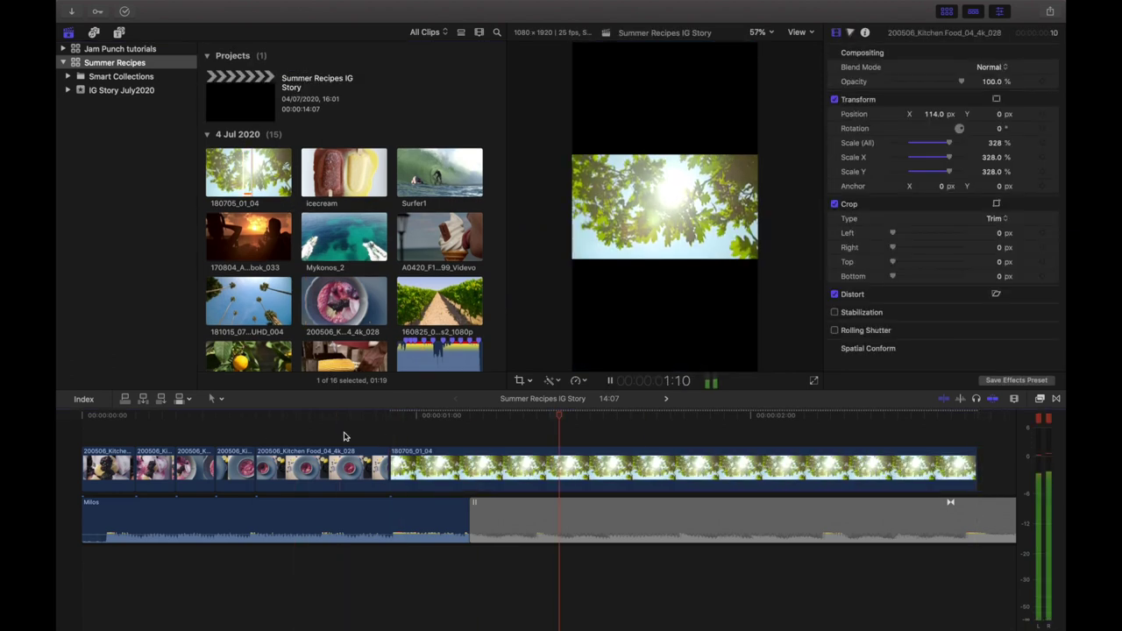
key(super+minus)
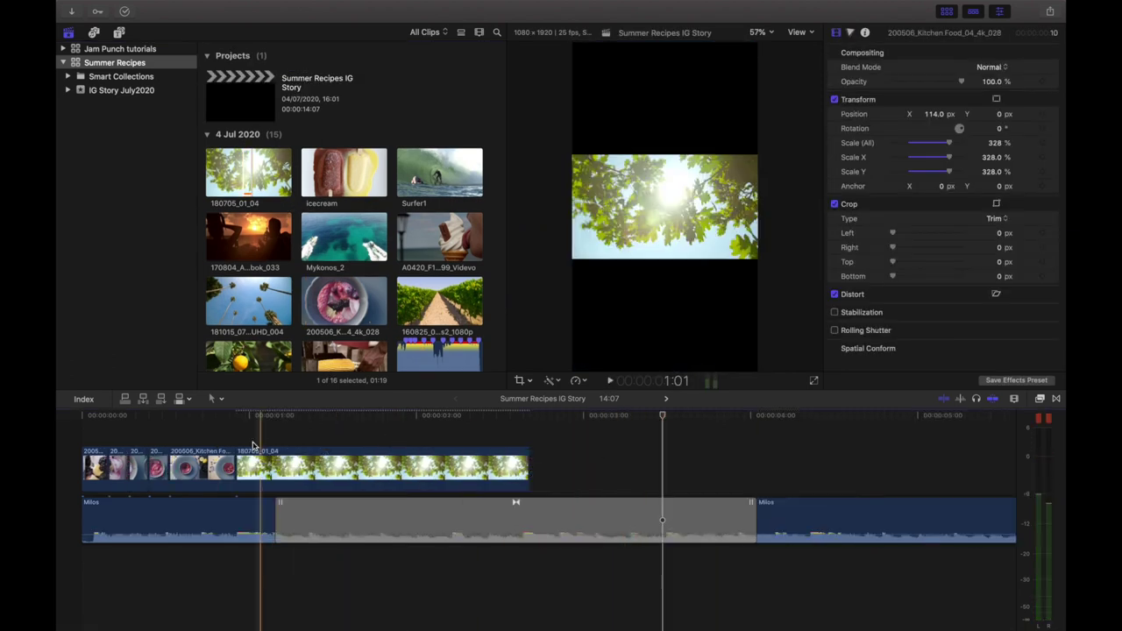
click(488, 460)
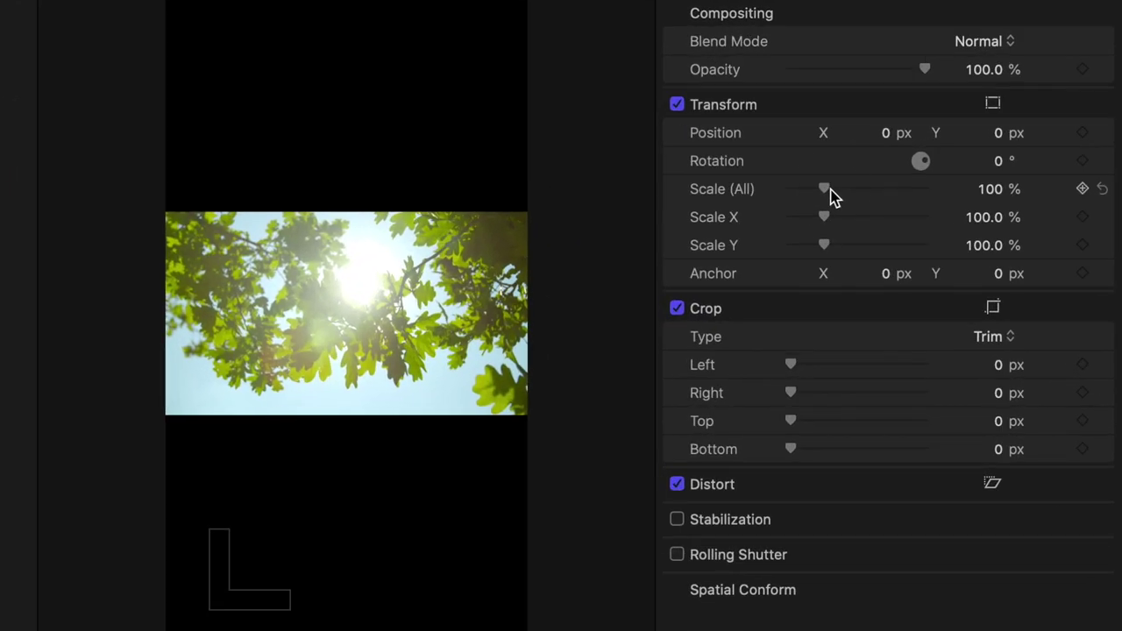
drag(831, 198, 908, 200)
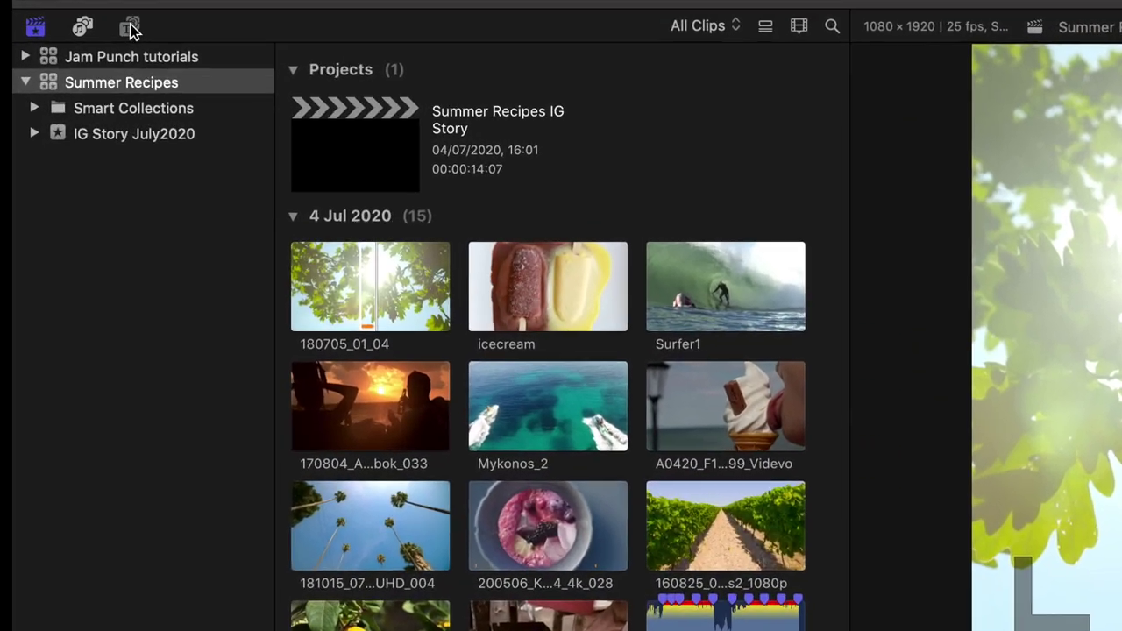
Place a Custom solid from the Solids generators above the start of the leaves clip.
click(119, 32)
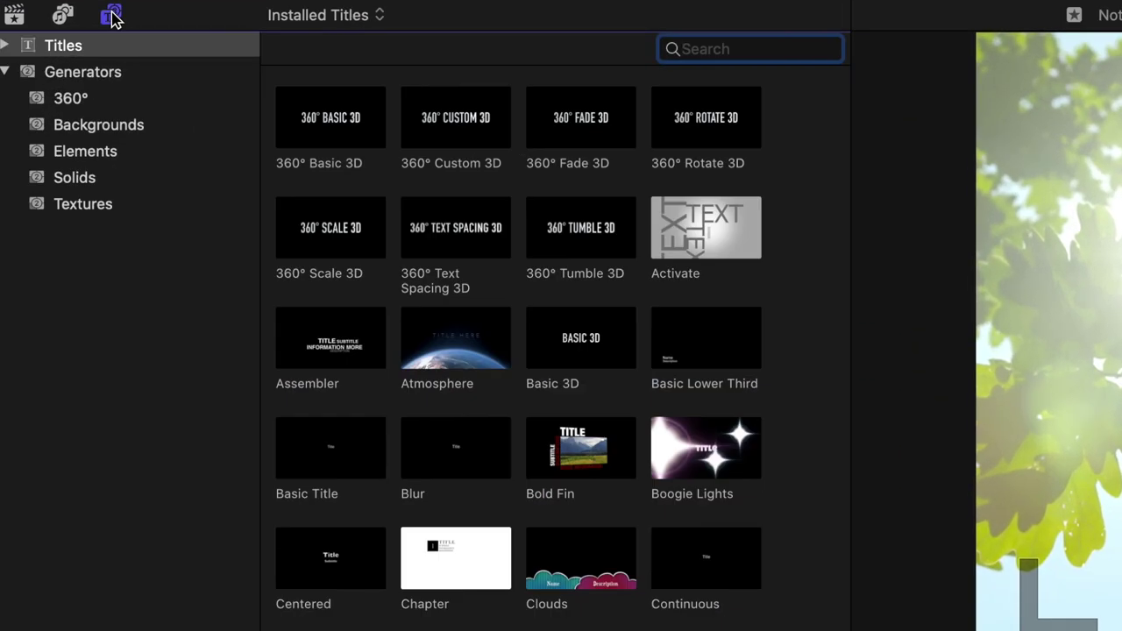
click(85, 151)
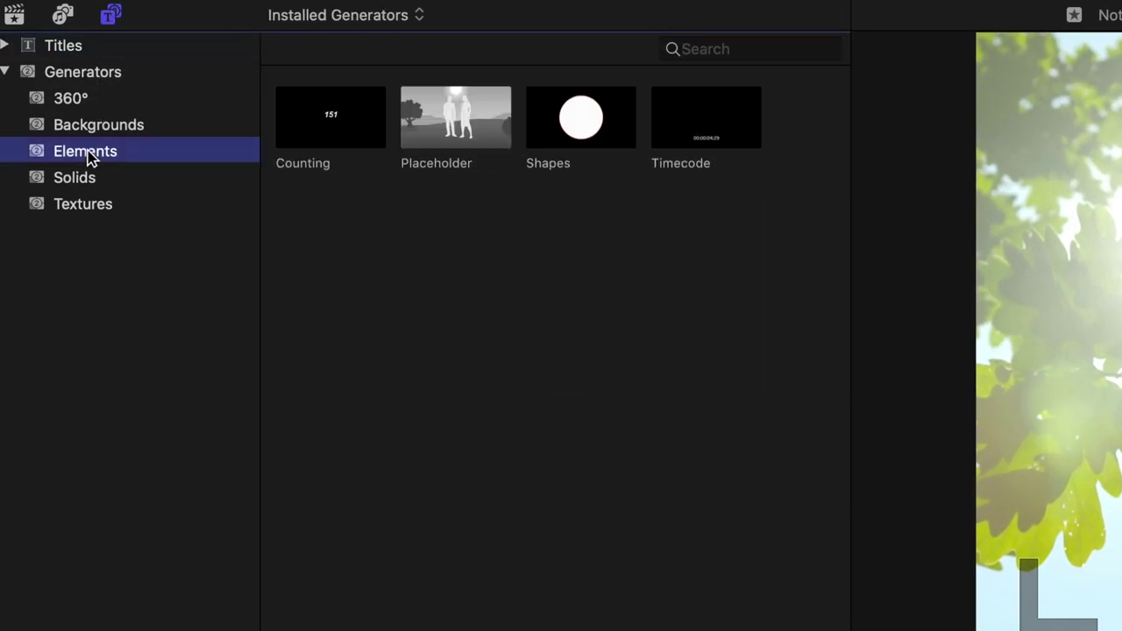
click(73, 179)
drag(307, 132, 320, 539)
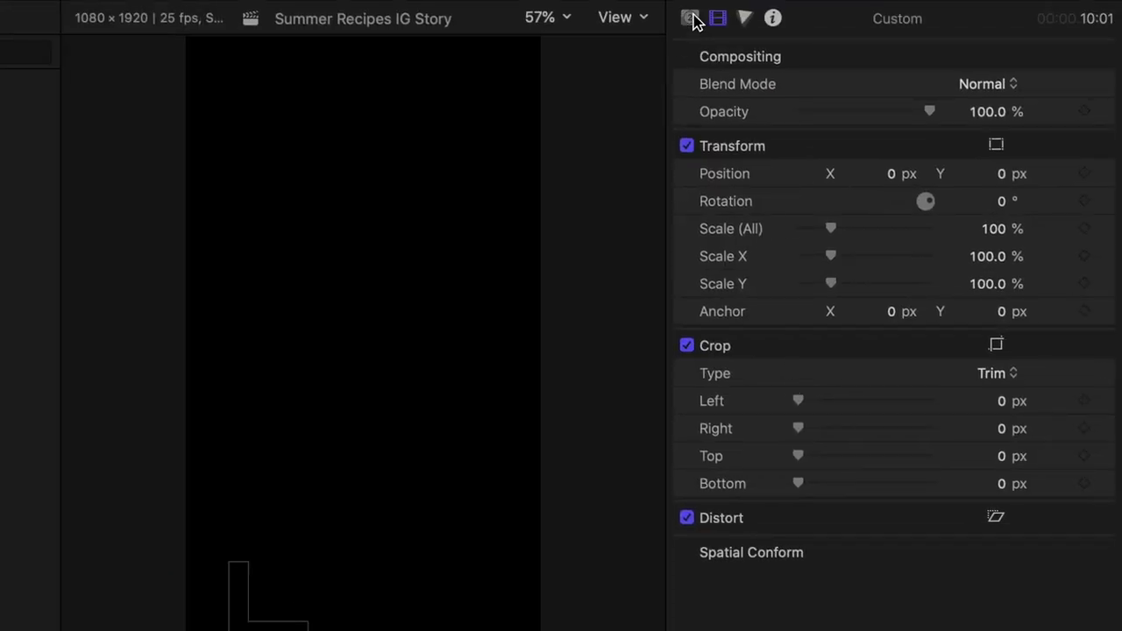
Set the Custom solid's colour to white in the Generator inspector.
click(691, 17)
click(999, 87)
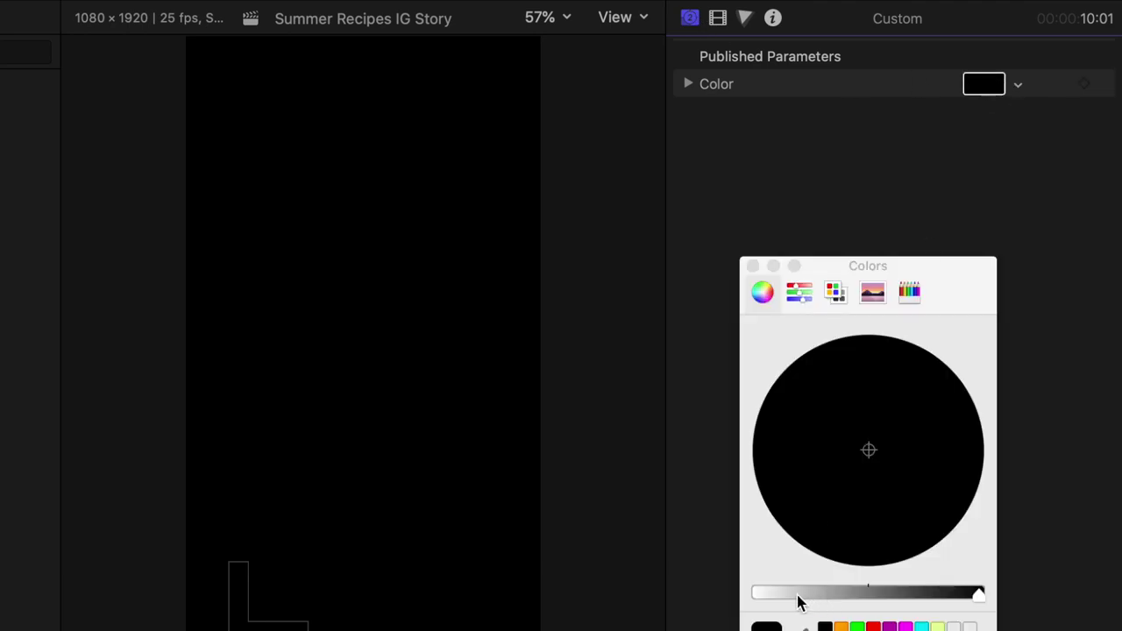
drag(800, 602, 744, 597)
click(754, 266)
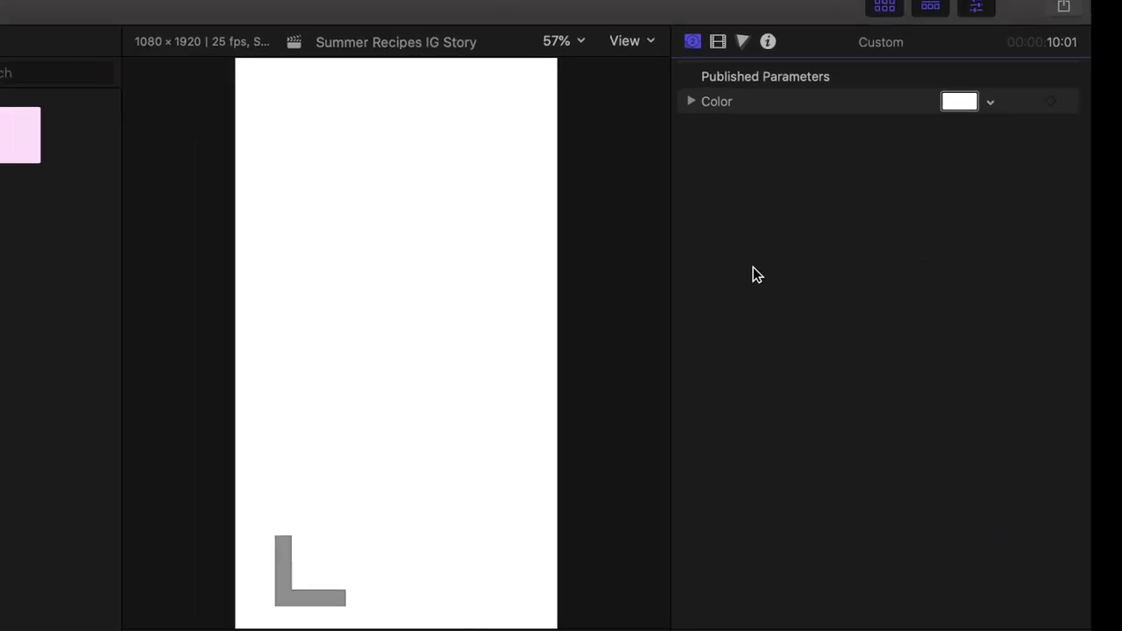
click(890, 34)
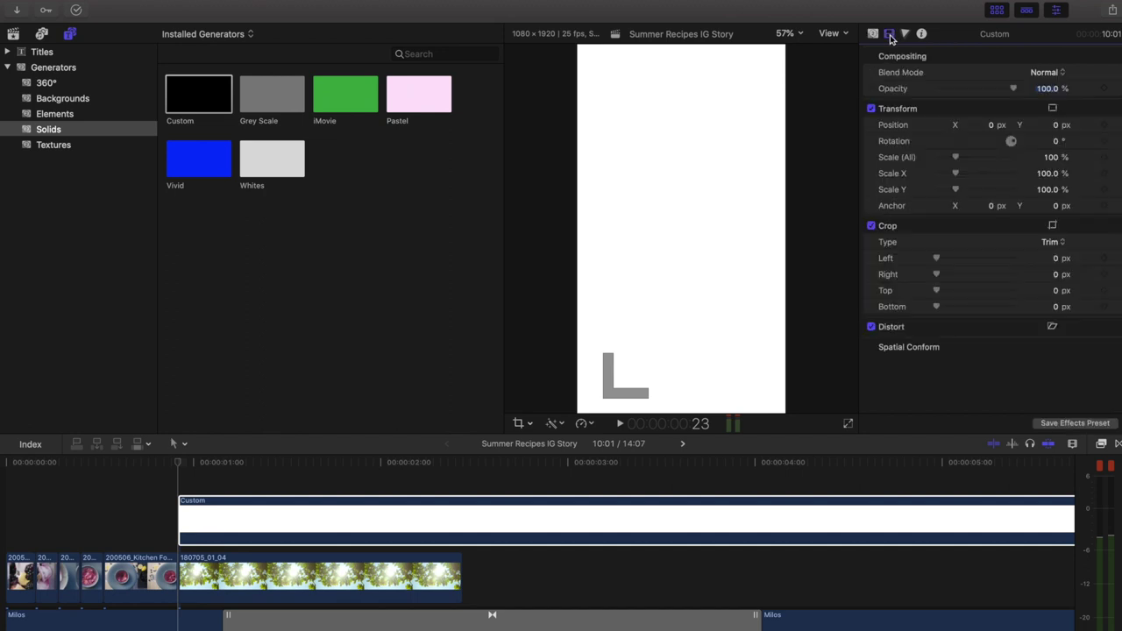
key(super+equal)
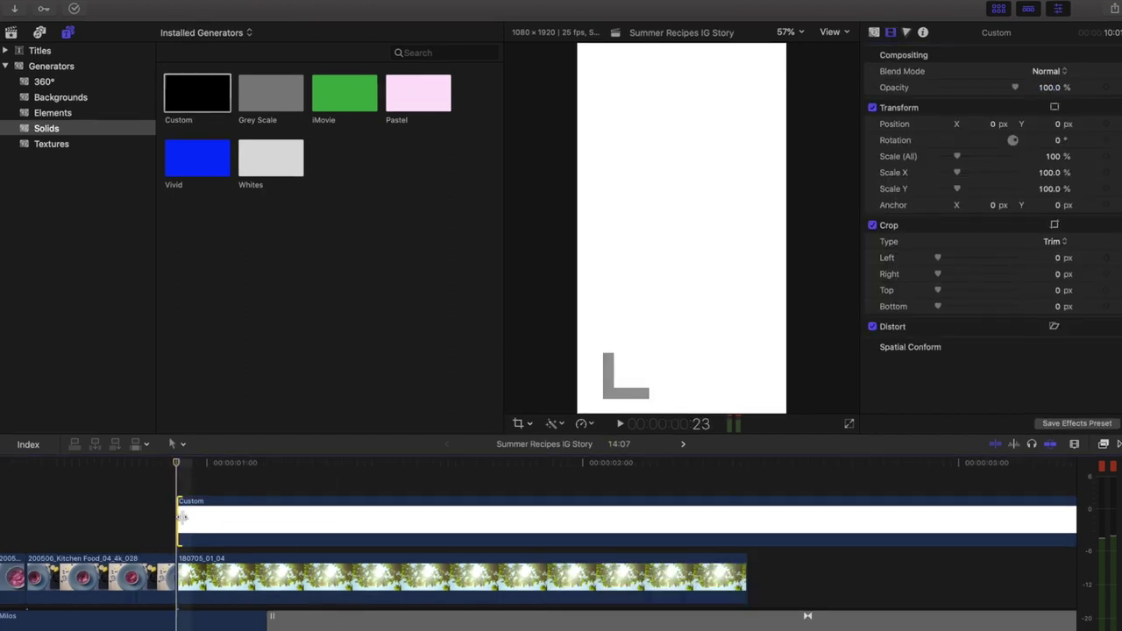
Blade the white solid about one second in and delete the leftover right part.
key(comma)
key(comma)
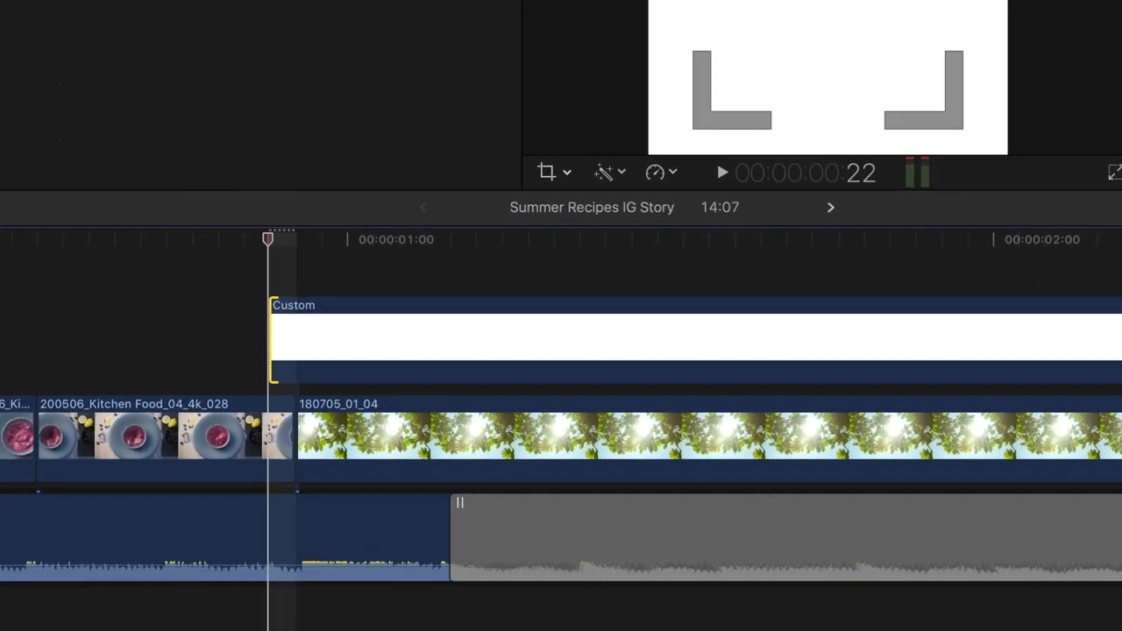
click(342, 421)
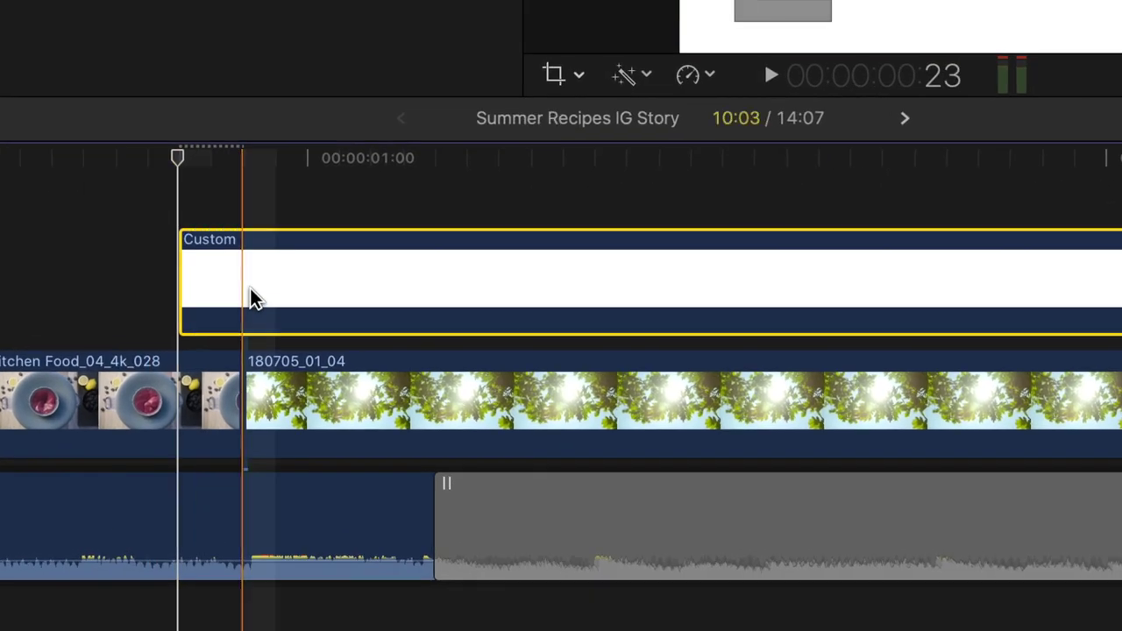
key(b)
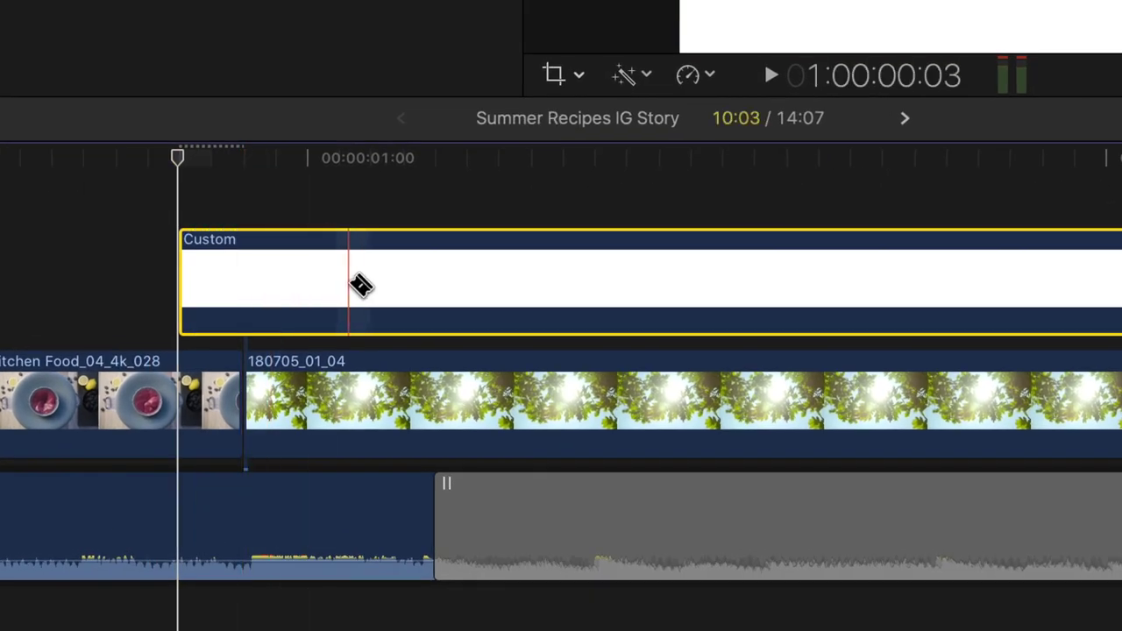
click(427, 288)
key(a)
click(488, 290)
key(Delete)
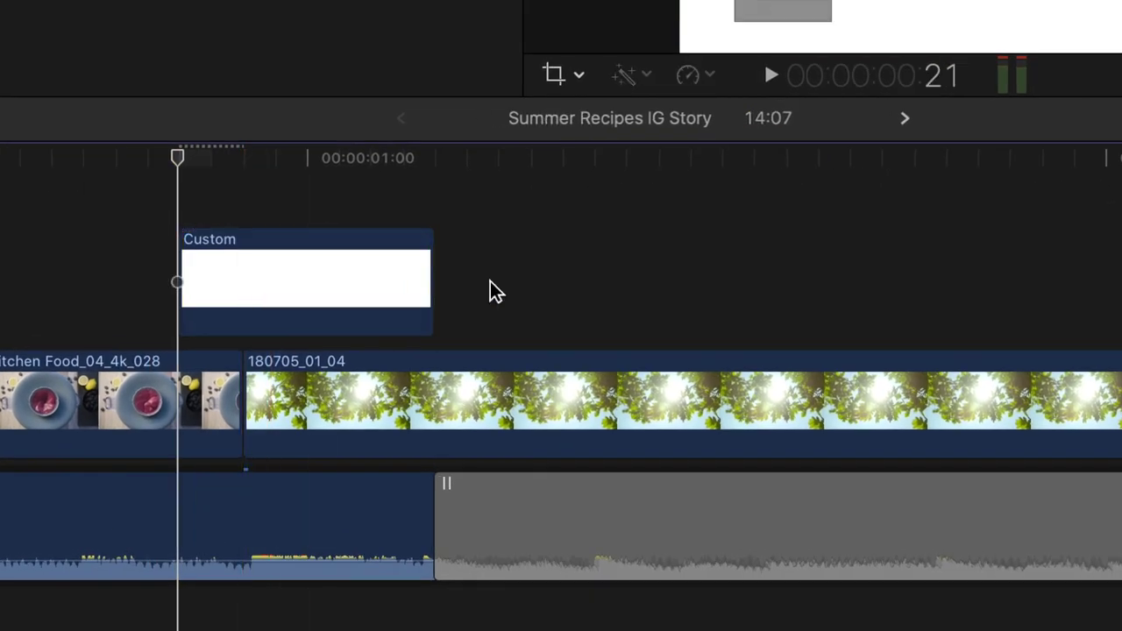
click(330, 316)
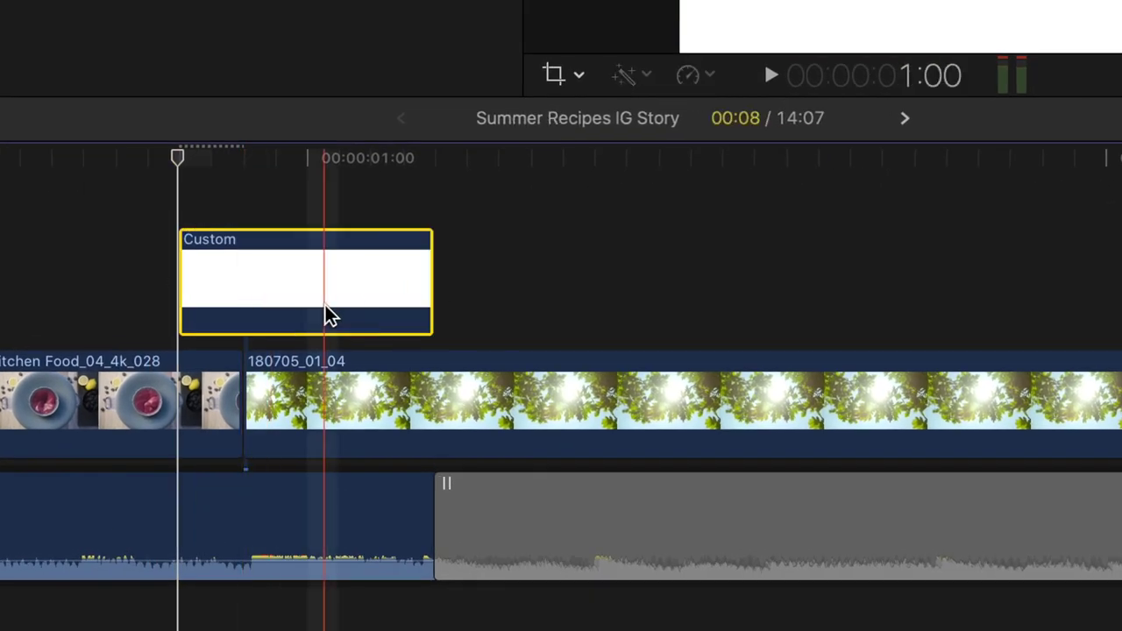
Add opacity fade-in and fade-out handles to the short white solid, then play the flash.
right_click(263, 308)
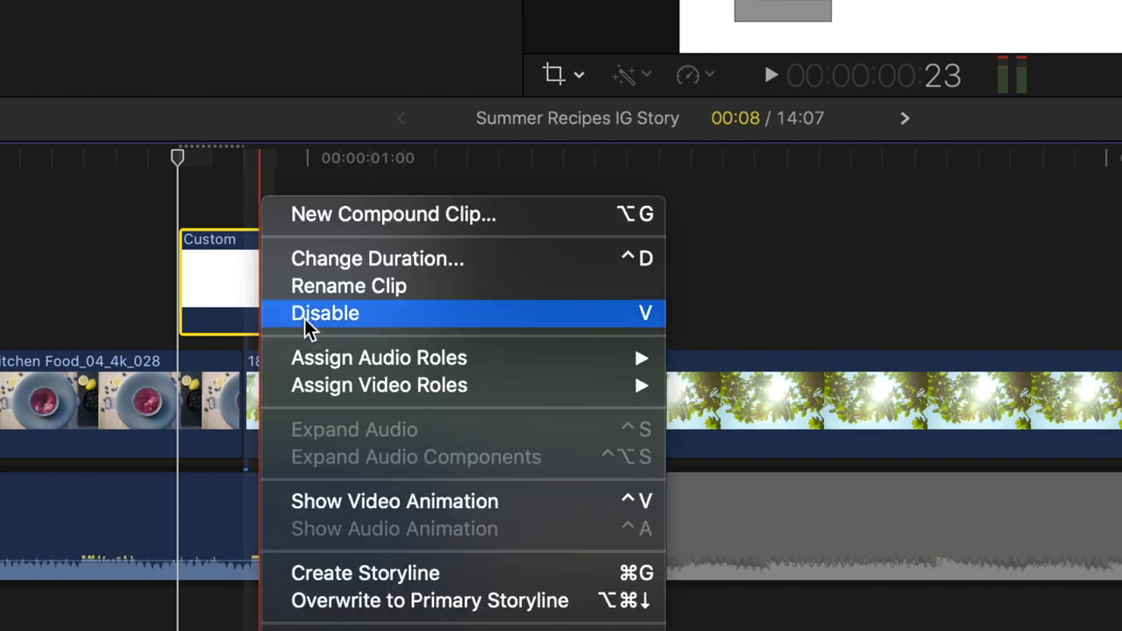
click(401, 501)
key(super+equal)
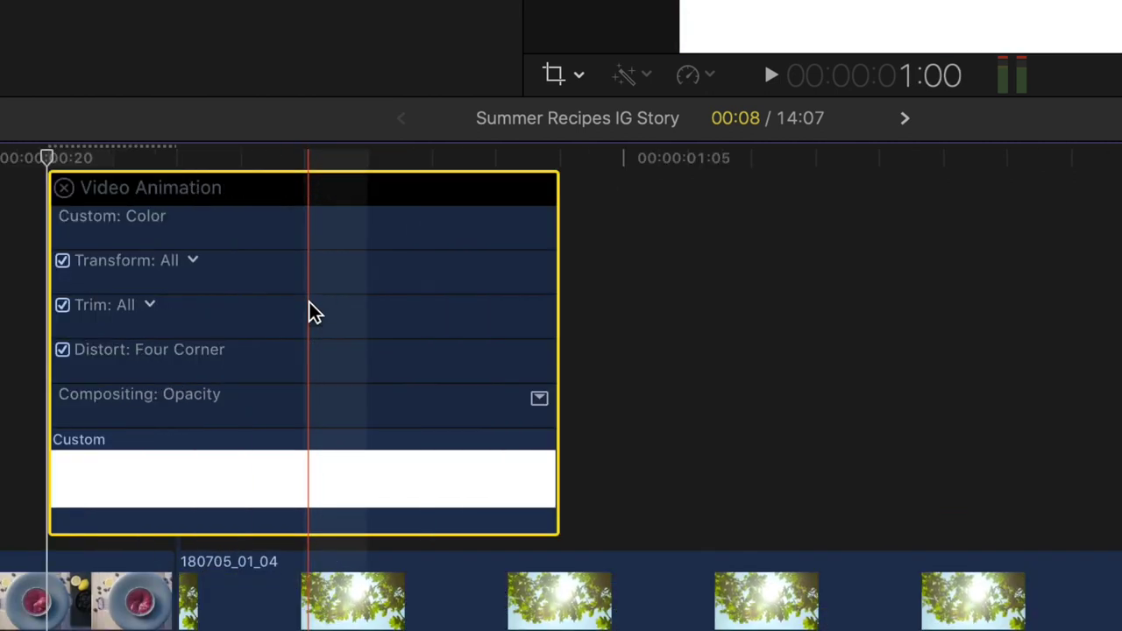
key(super+equal)
scroll(333, 316, left, 3)
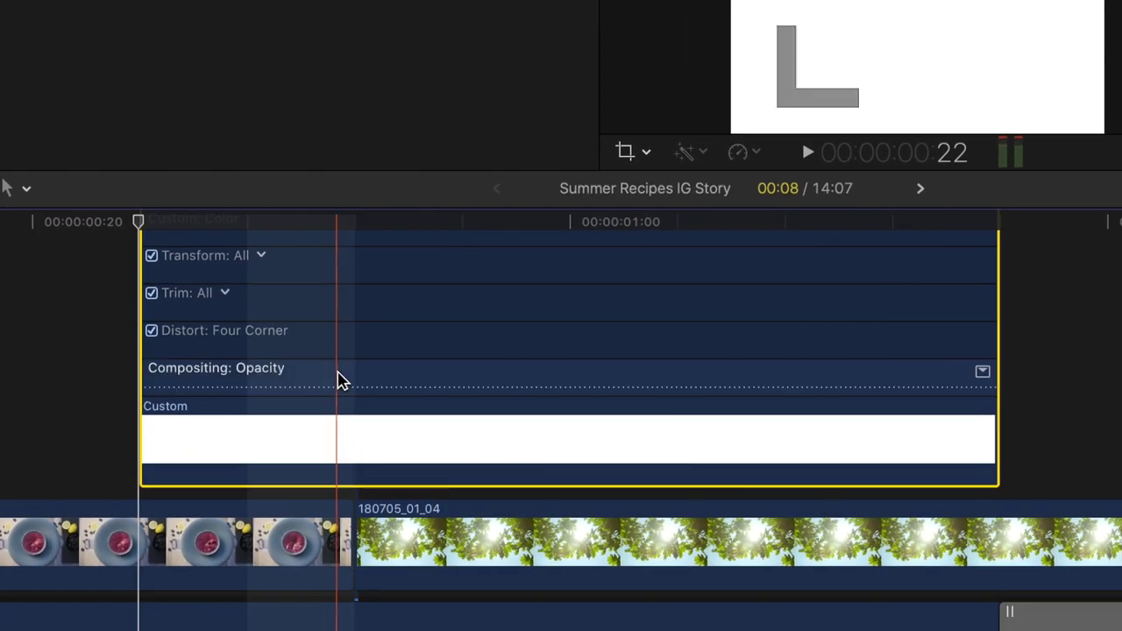
double_click(341, 380)
drag(146, 270, 342, 269)
drag(992, 269, 244, 306)
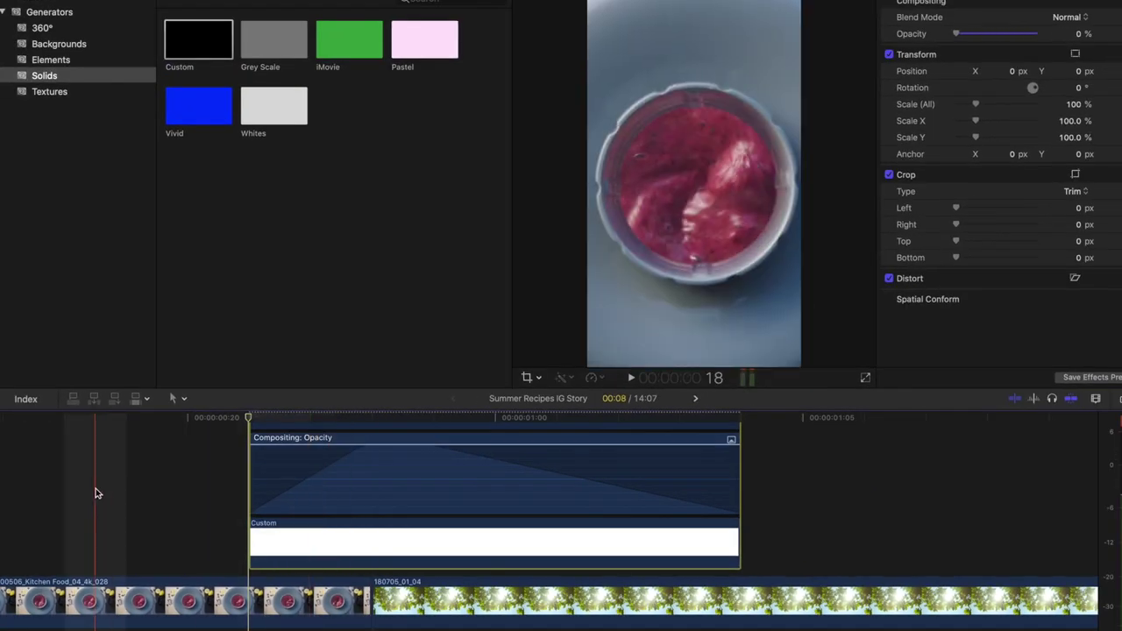
key(space)
key(space)
key(super+minus)
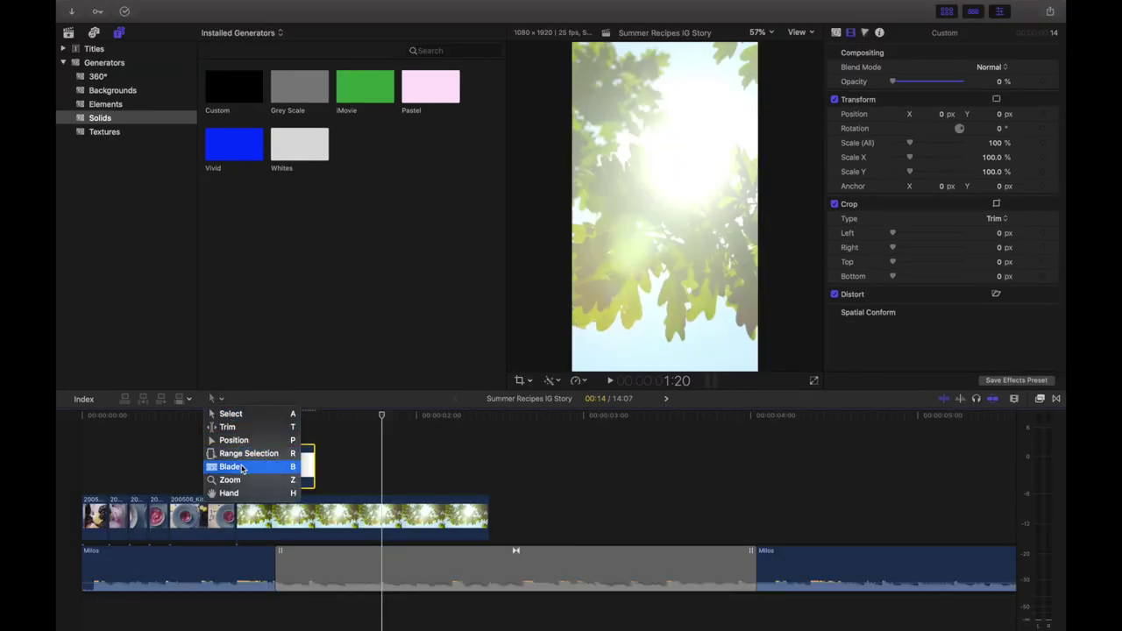
key(super+b)
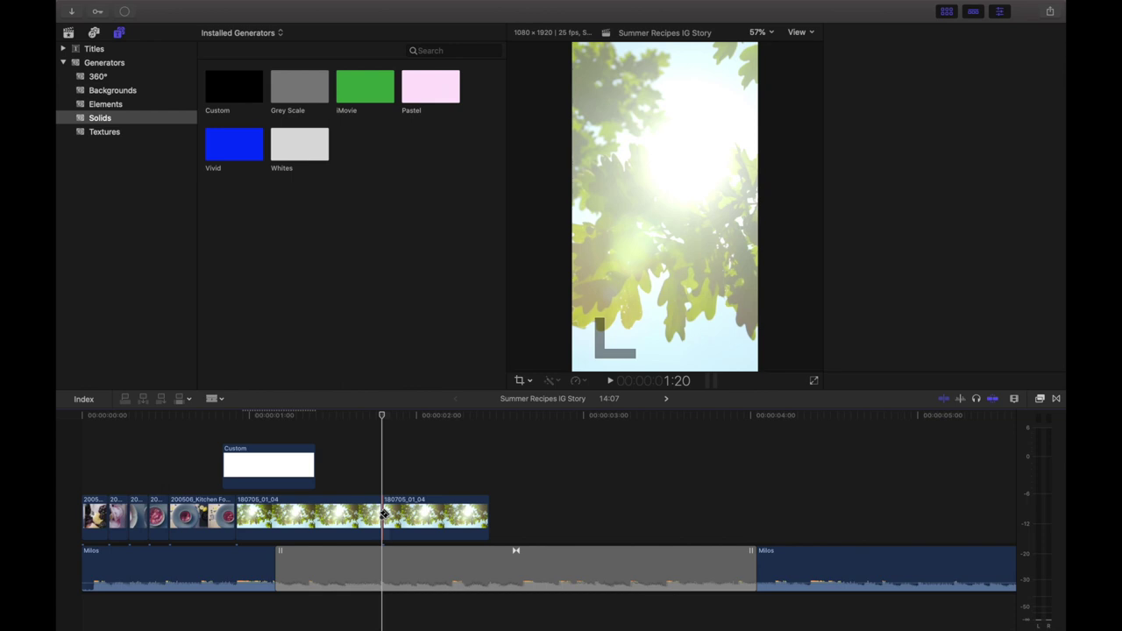
key(super+equal)
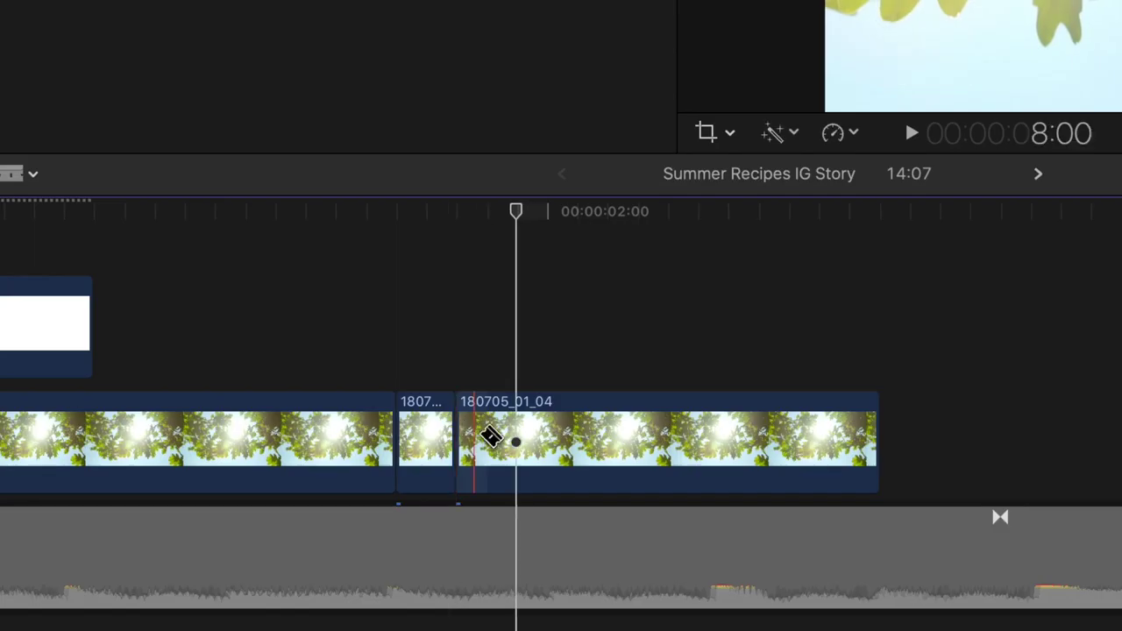
click(437, 514)
click(463, 515)
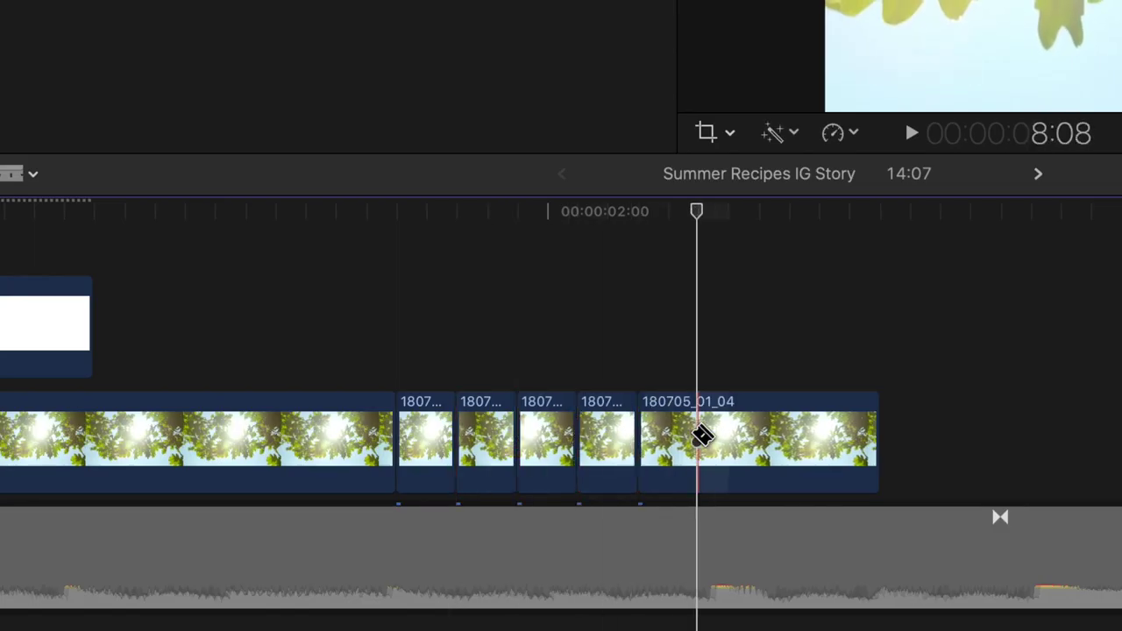
key(a)
click(427, 439)
key(shift+BackSpace)
click(543, 439)
key(shift+BackSpace)
click(659, 439)
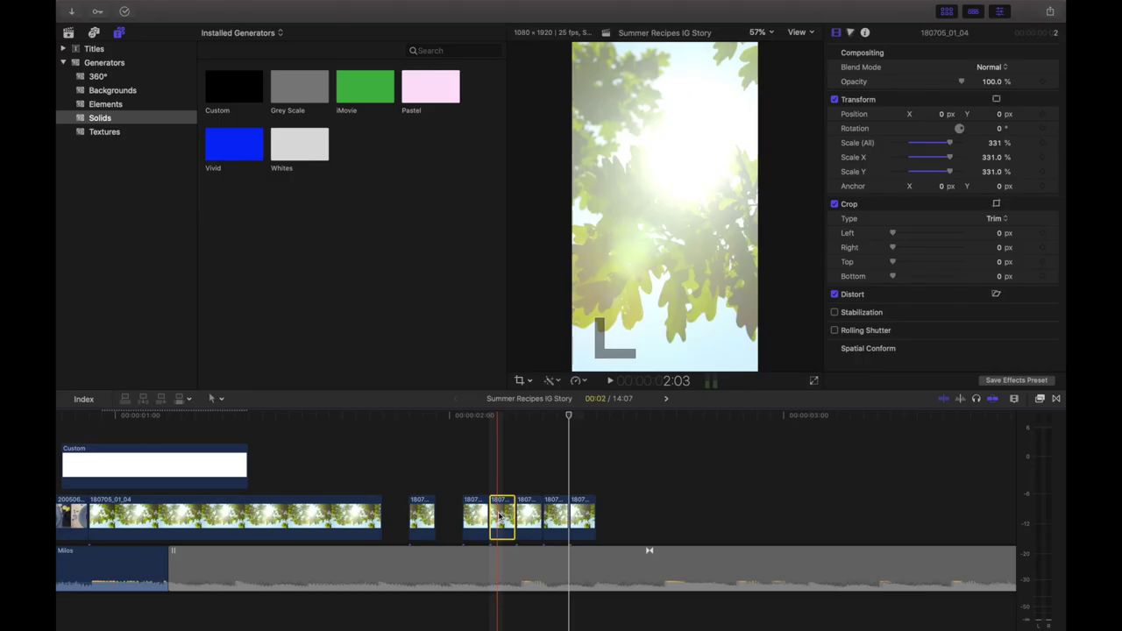
key(shift+BackSpace)
click(556, 518)
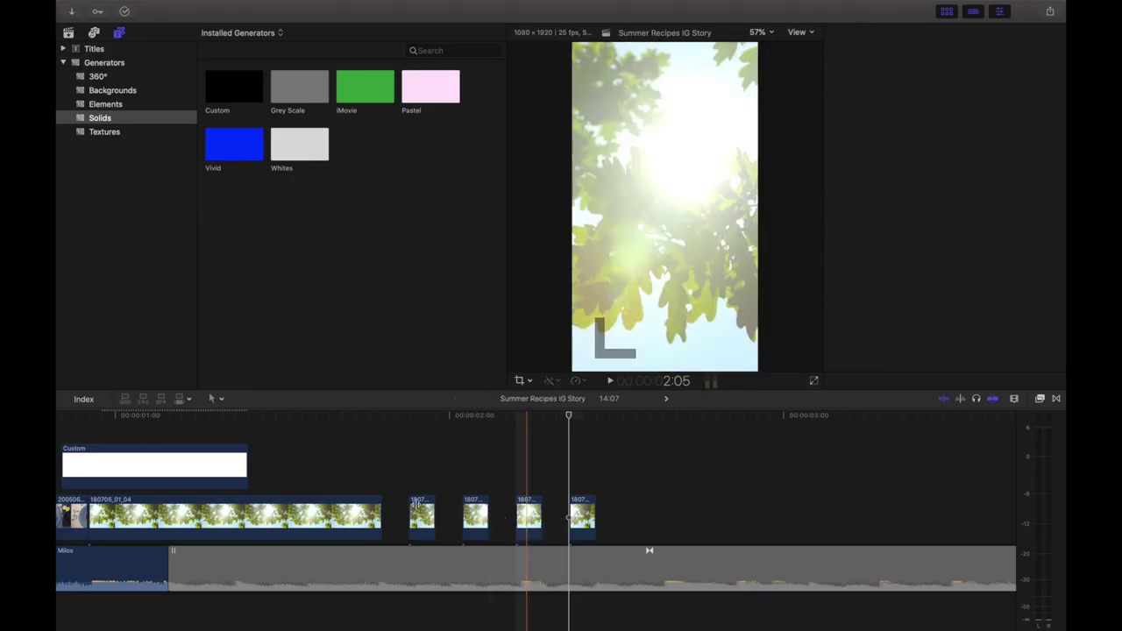
key(super+minus)
click(75, 468)
key(space)
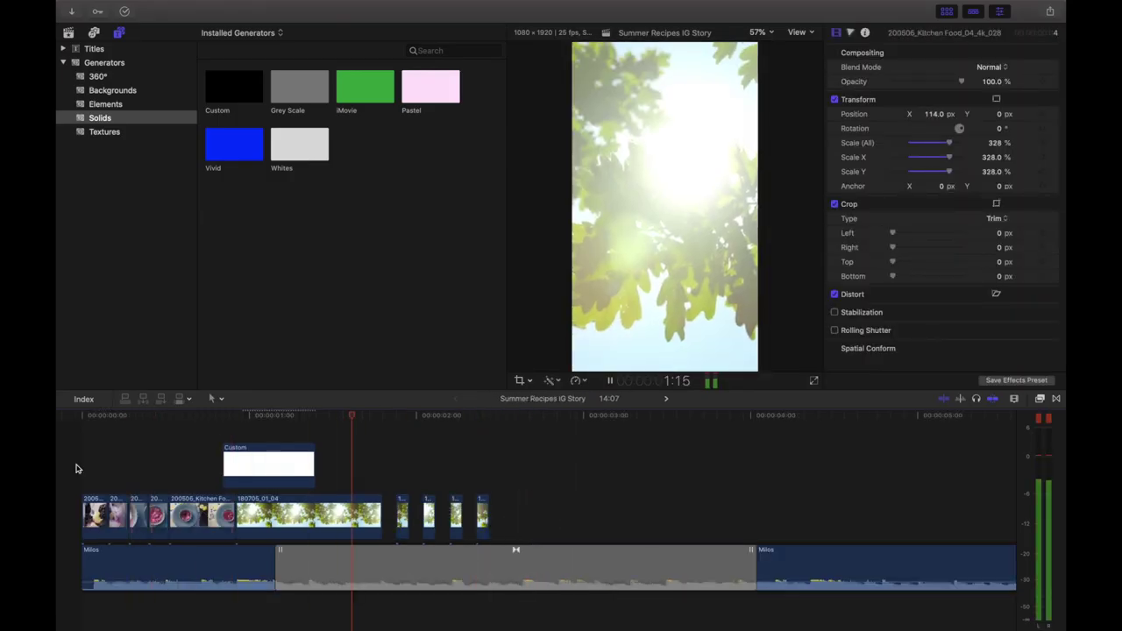
key(space)
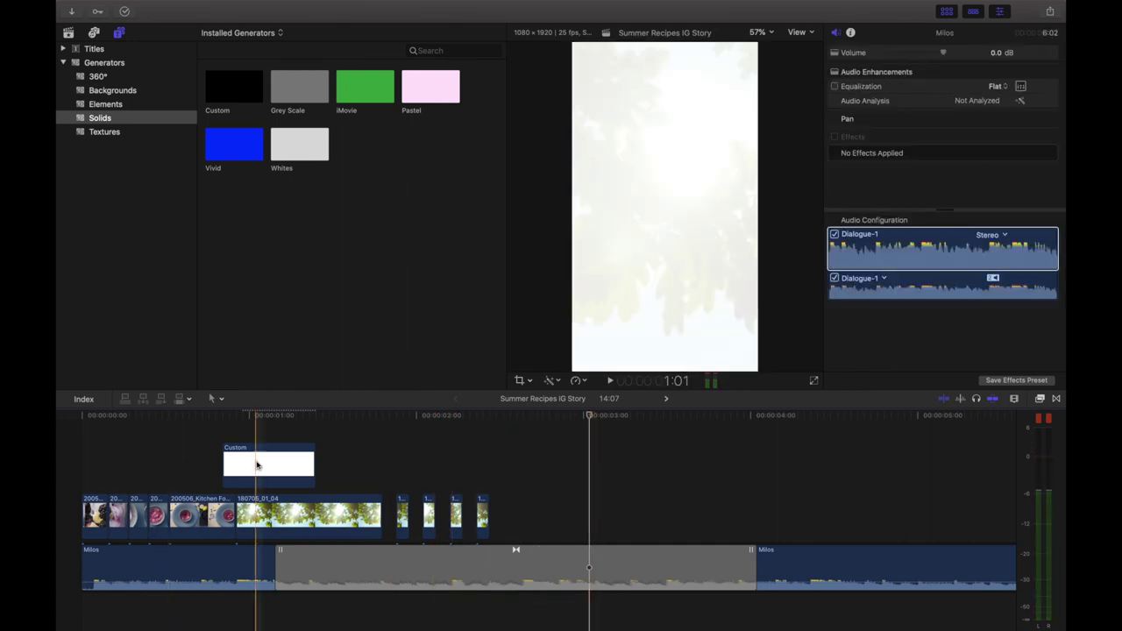
key(space)
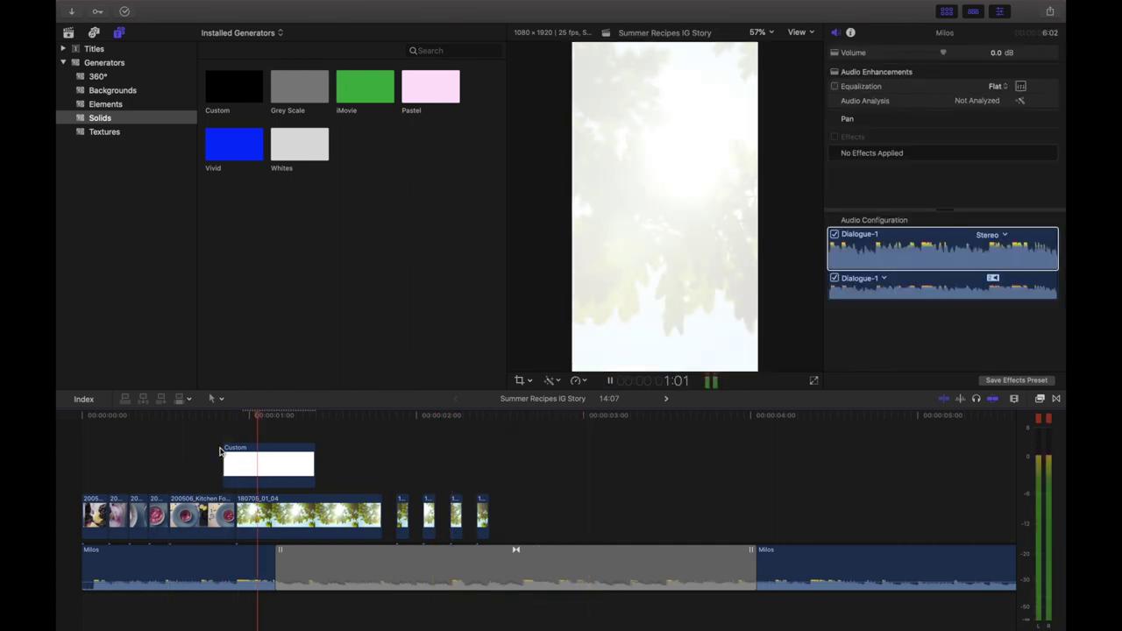
key(space)
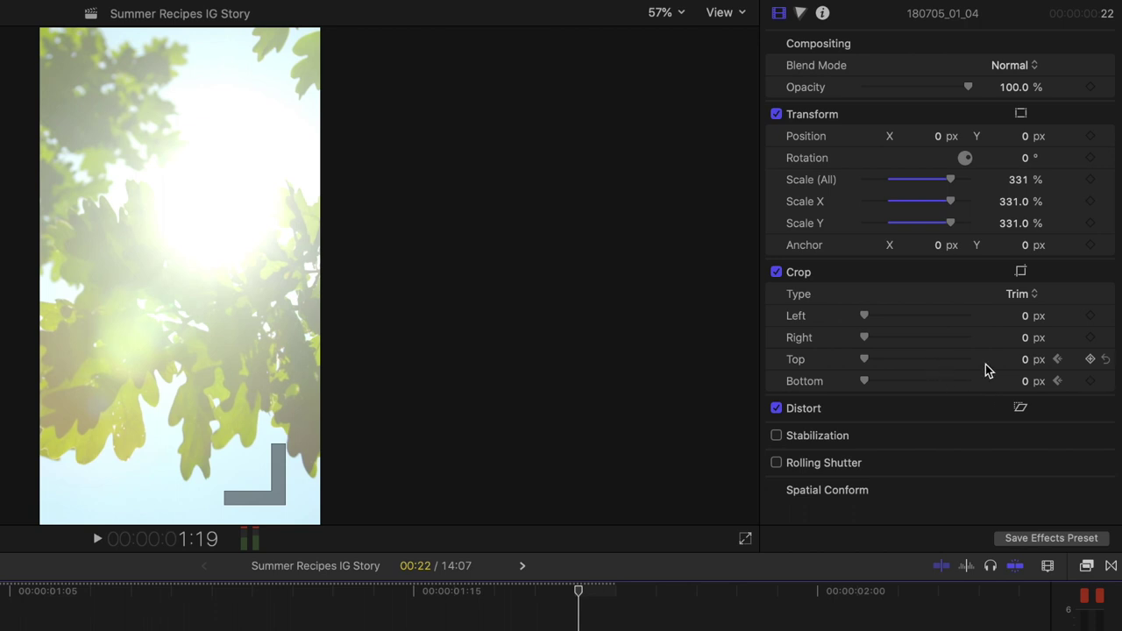
Set the 180705_01_04 leaves clip's Top and Bottom crop to 350 px each.
drag(871, 361, 901, 361)
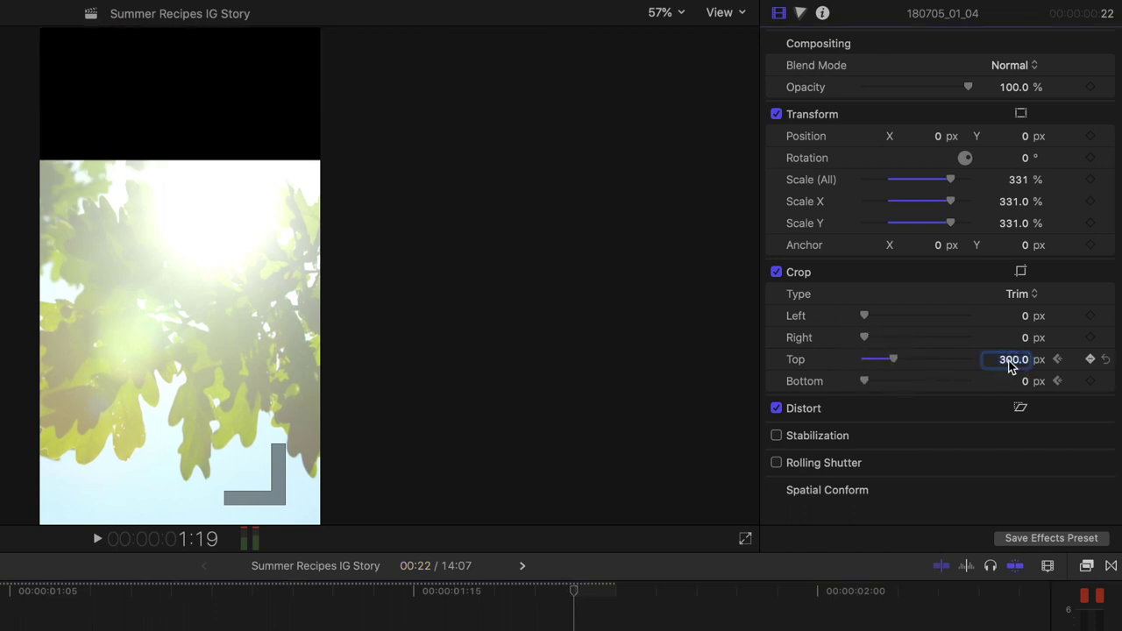
text(300)
key(Return)
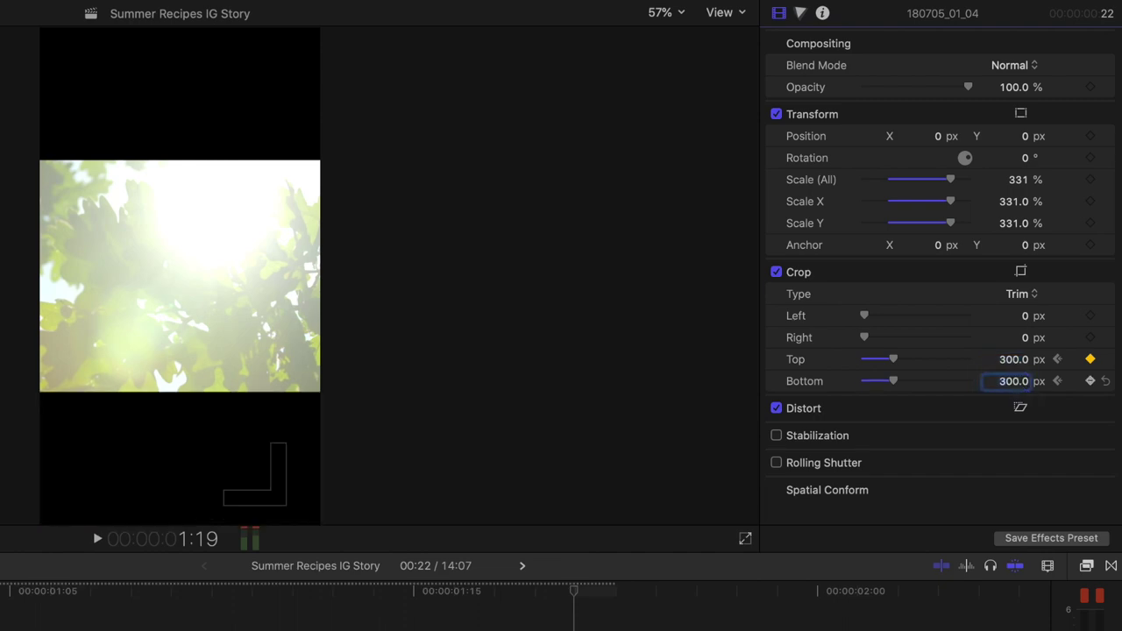
key(space)
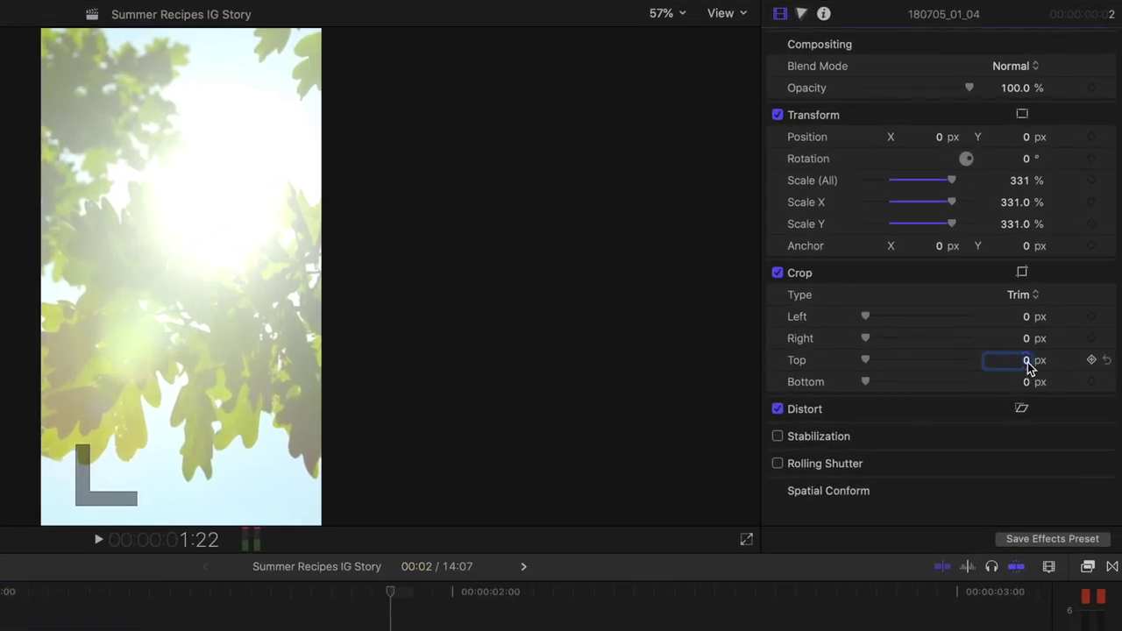
key(Return)
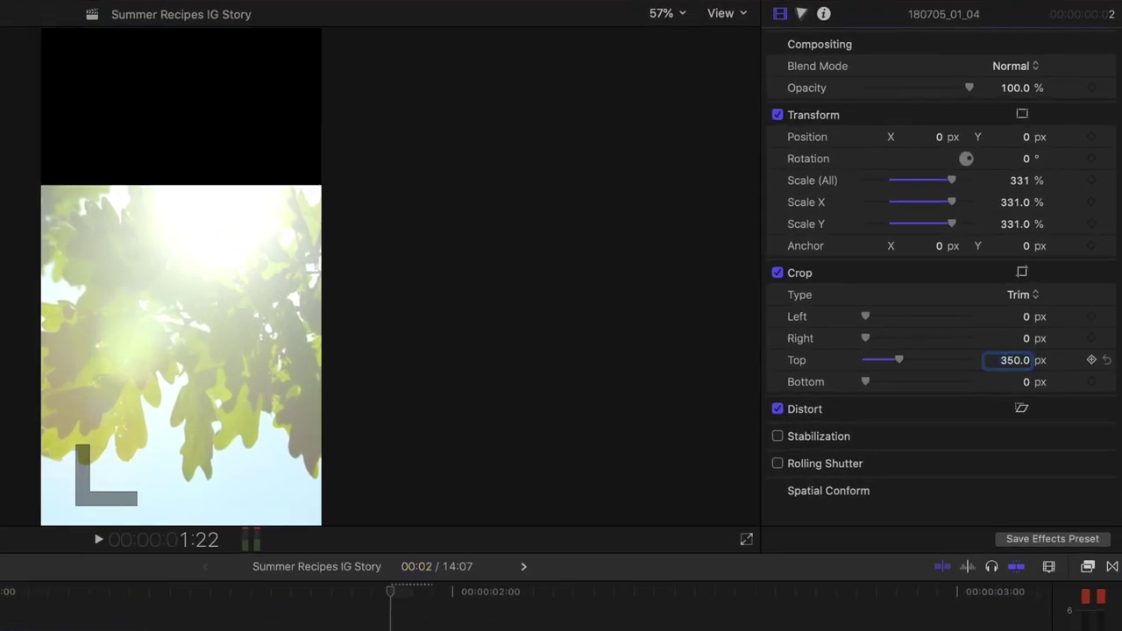
text(35)
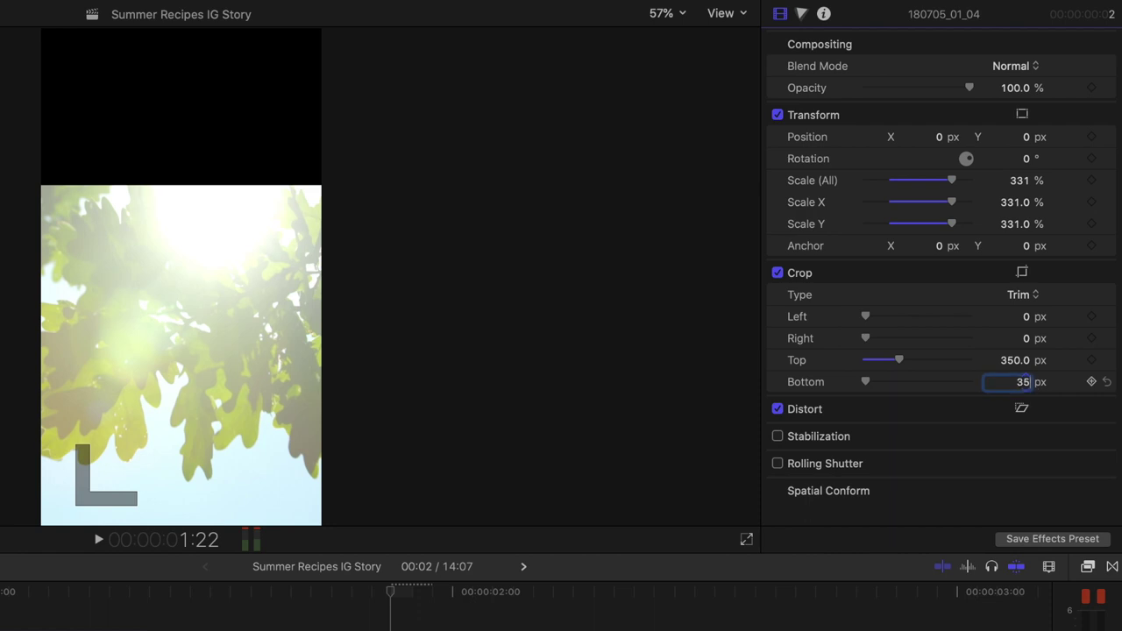
text(0)
key(Return)
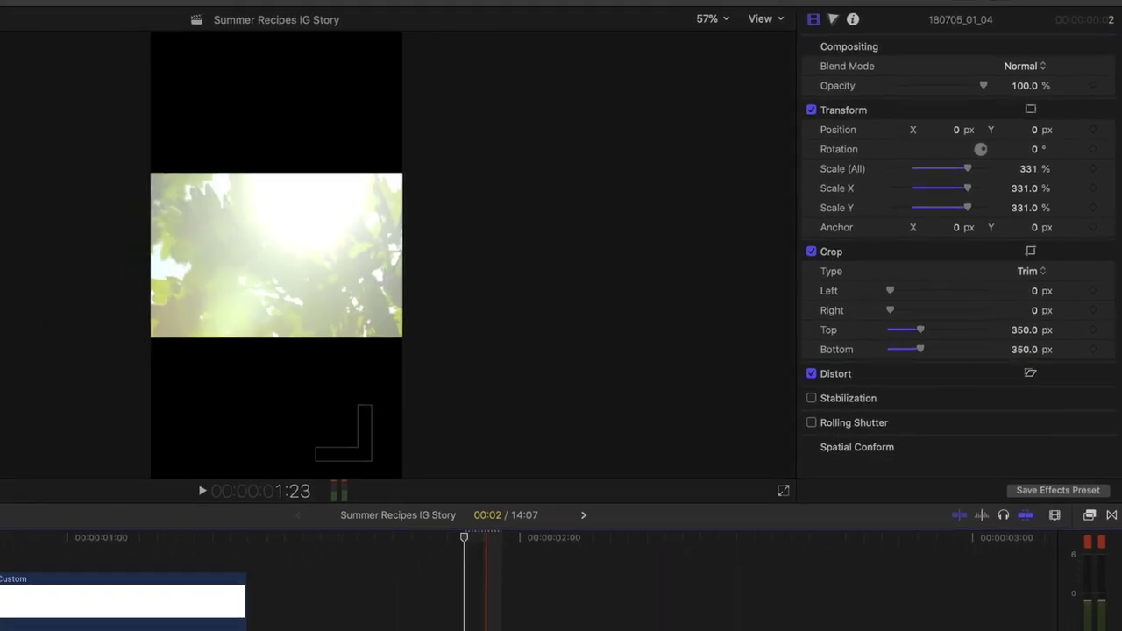
Paste only the crop attribute, excluding Scale, onto the three later short leaves clips.
drag(817, 534, 646, 556)
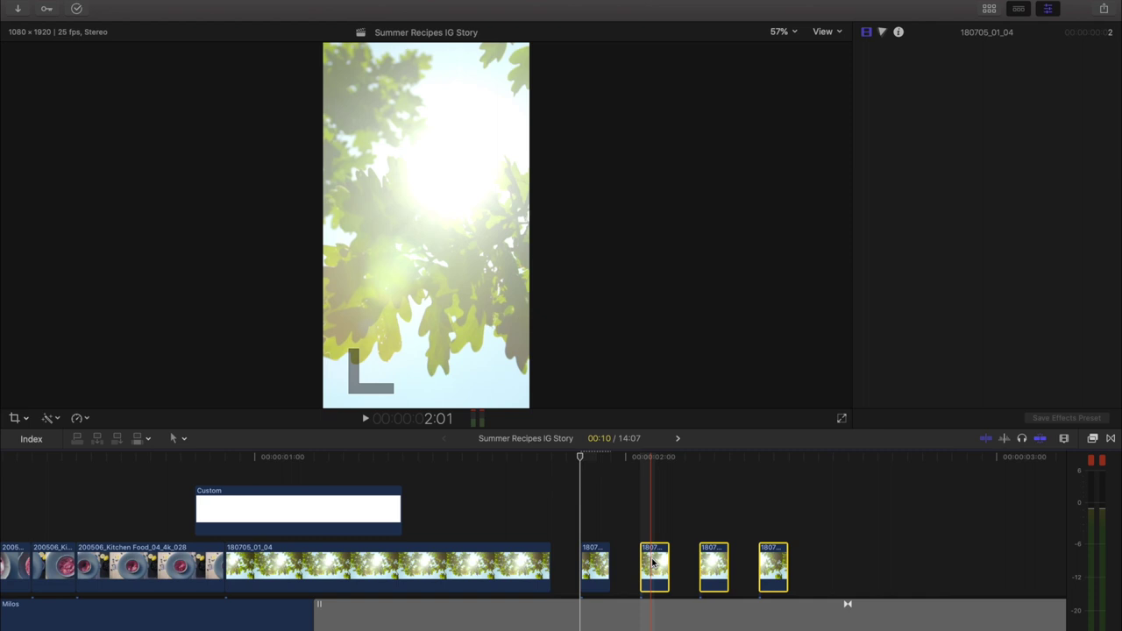
click(145, 4)
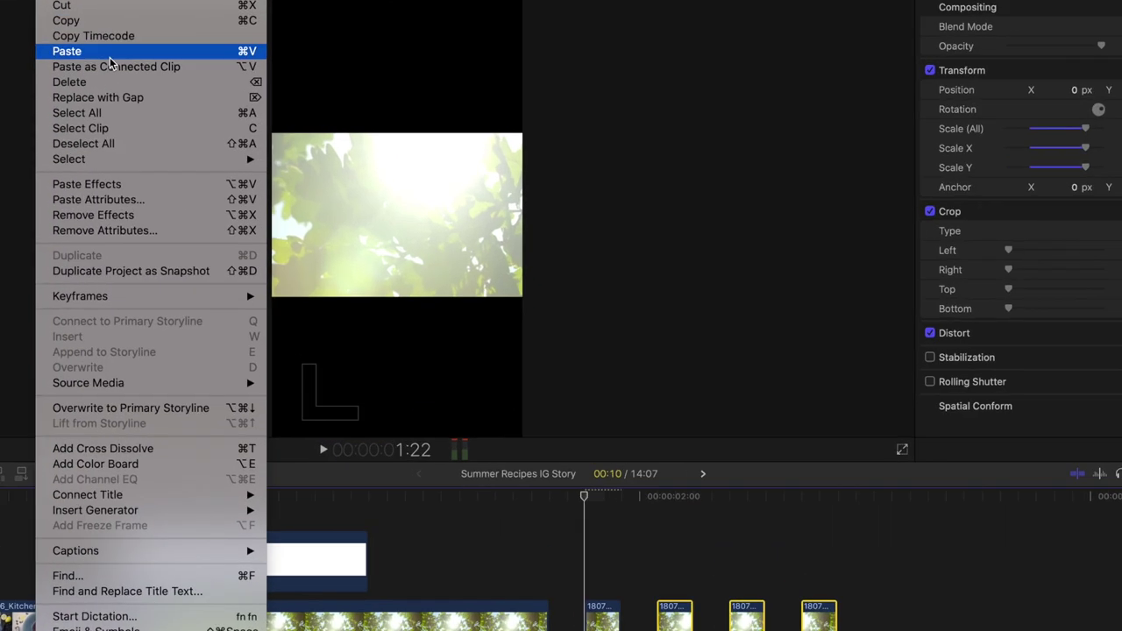
key(super+shift+v)
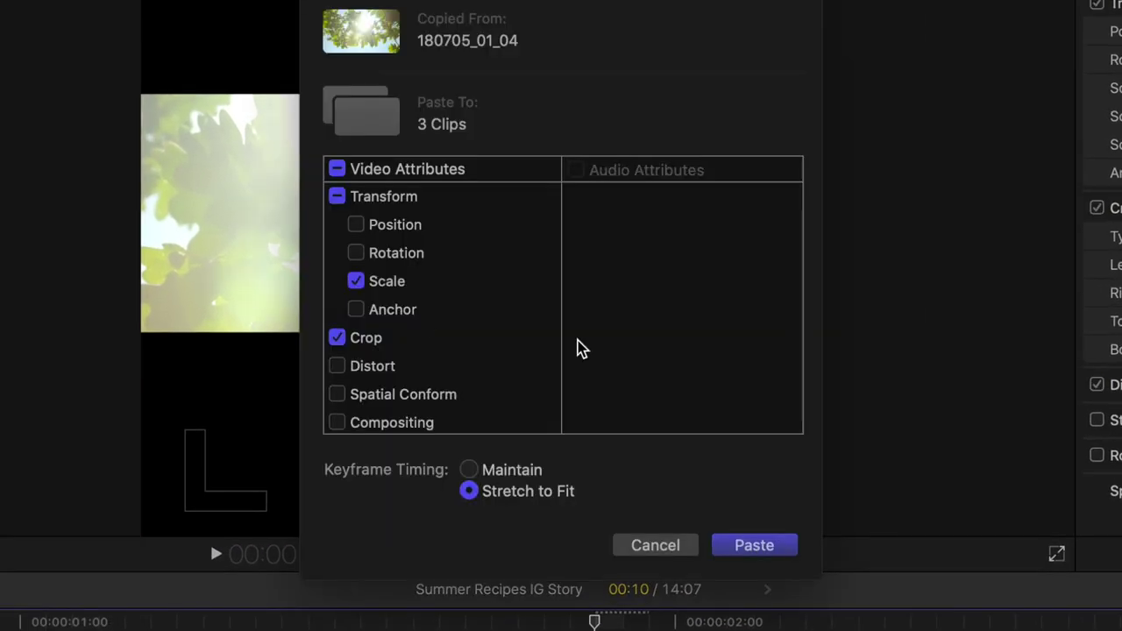
click(356, 281)
scroll(471, 325, down, 2)
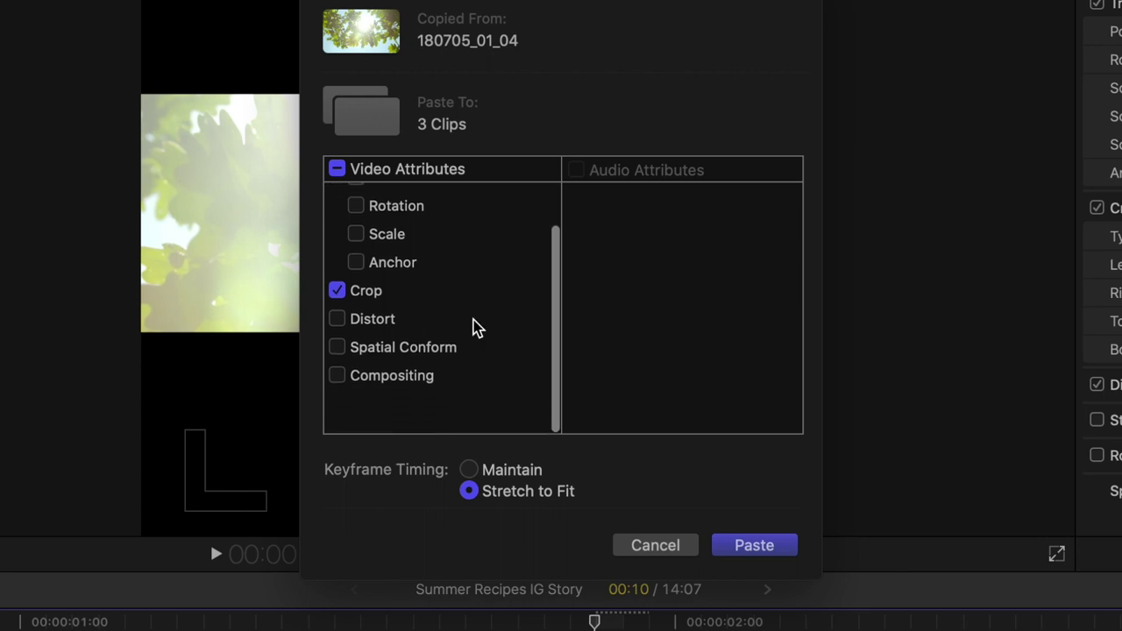
click(754, 545)
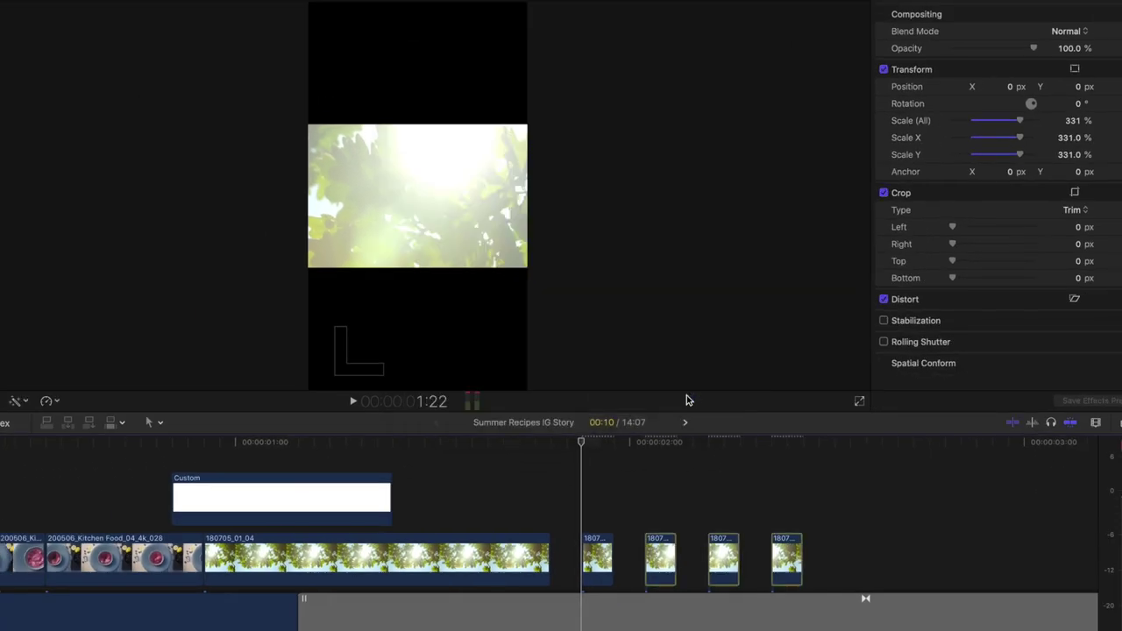
scroll(304, 501, left, 5)
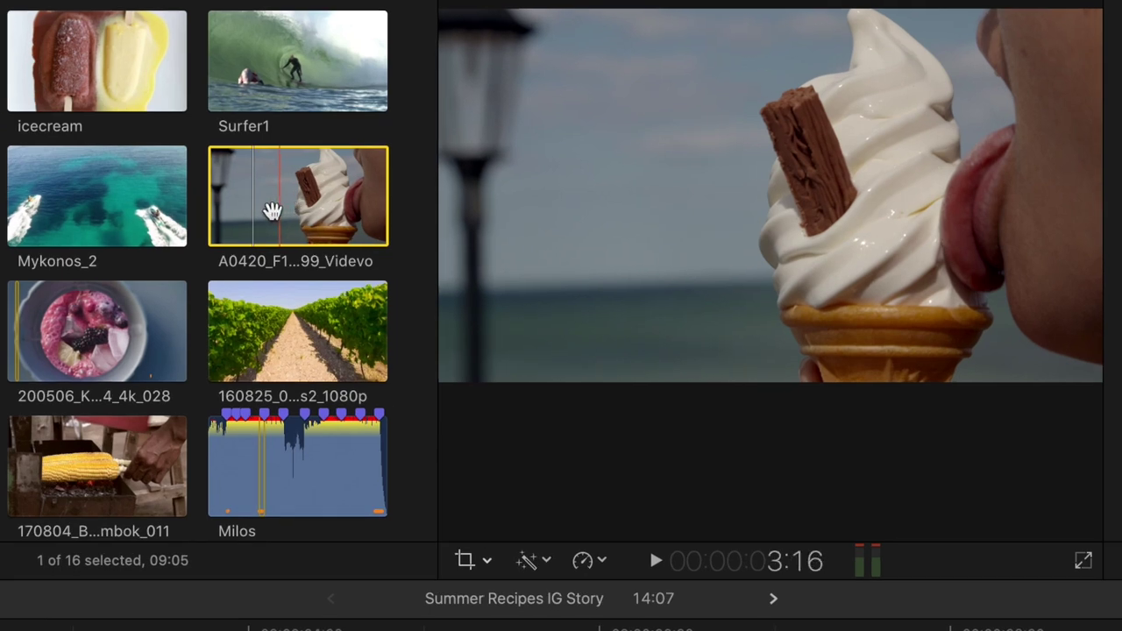
Mark a section of the ice-cream clip and append it to the story's end.
key(space)
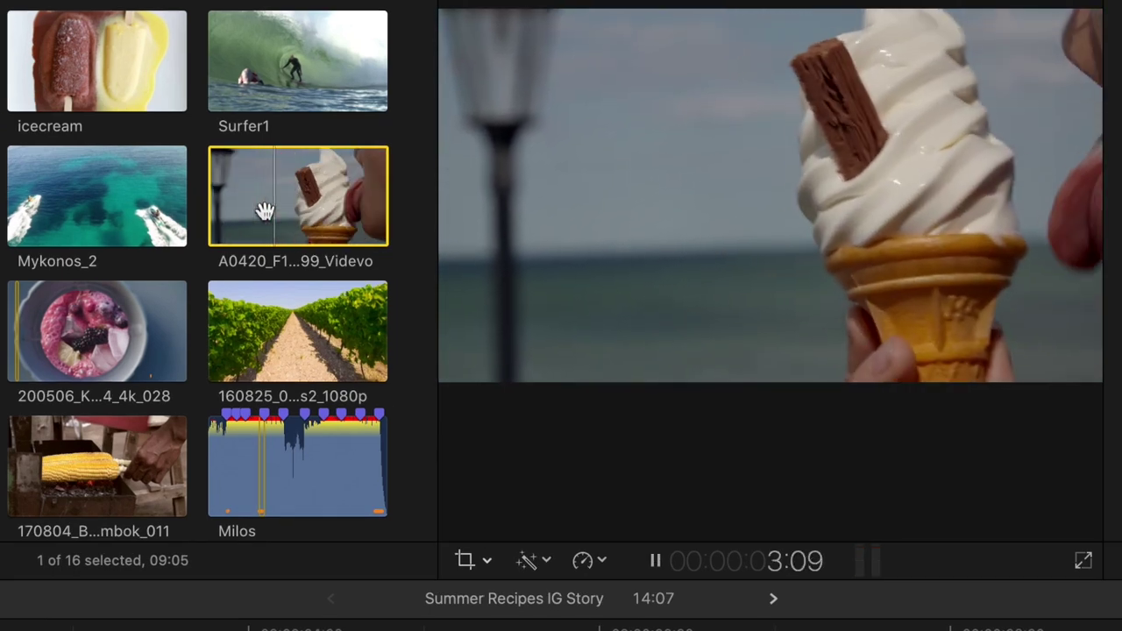
key(i)
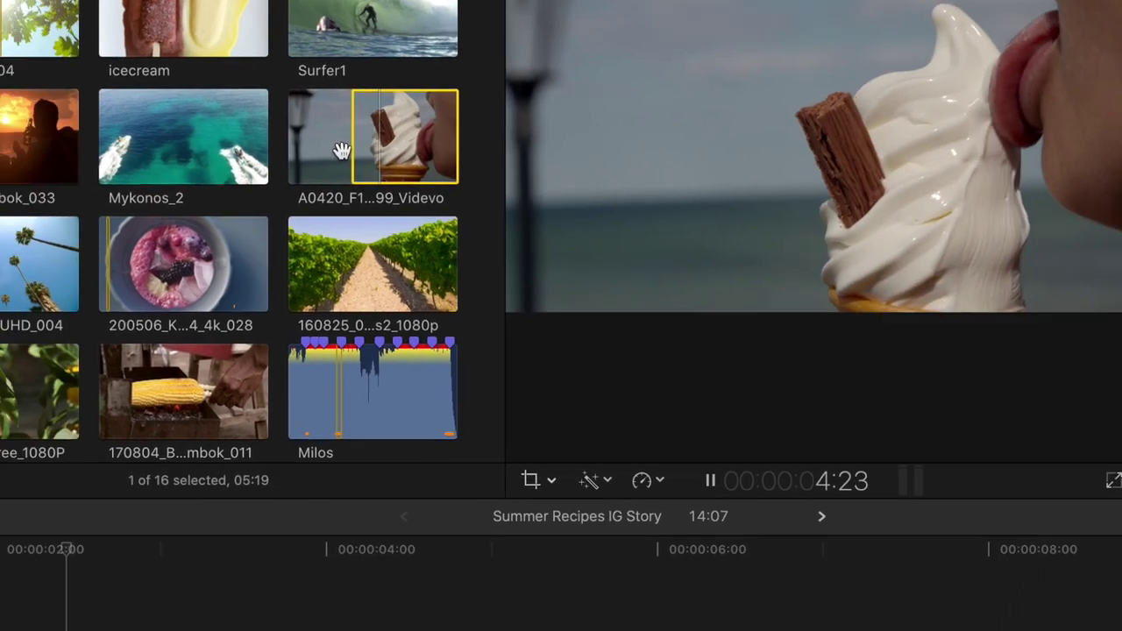
key(space)
key(o)
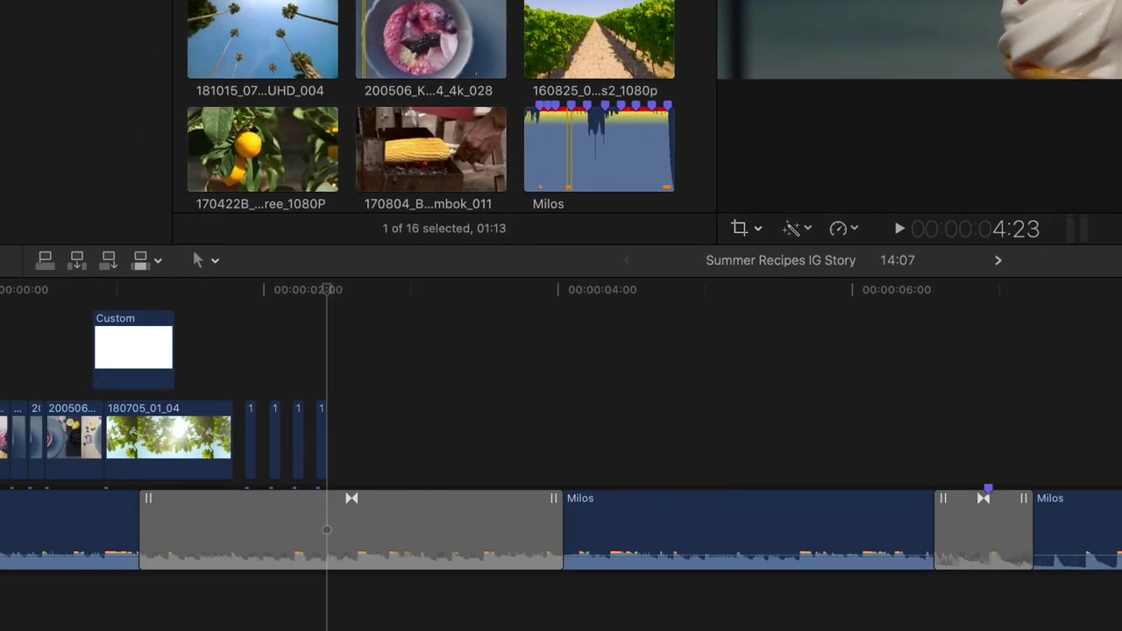
key(e)
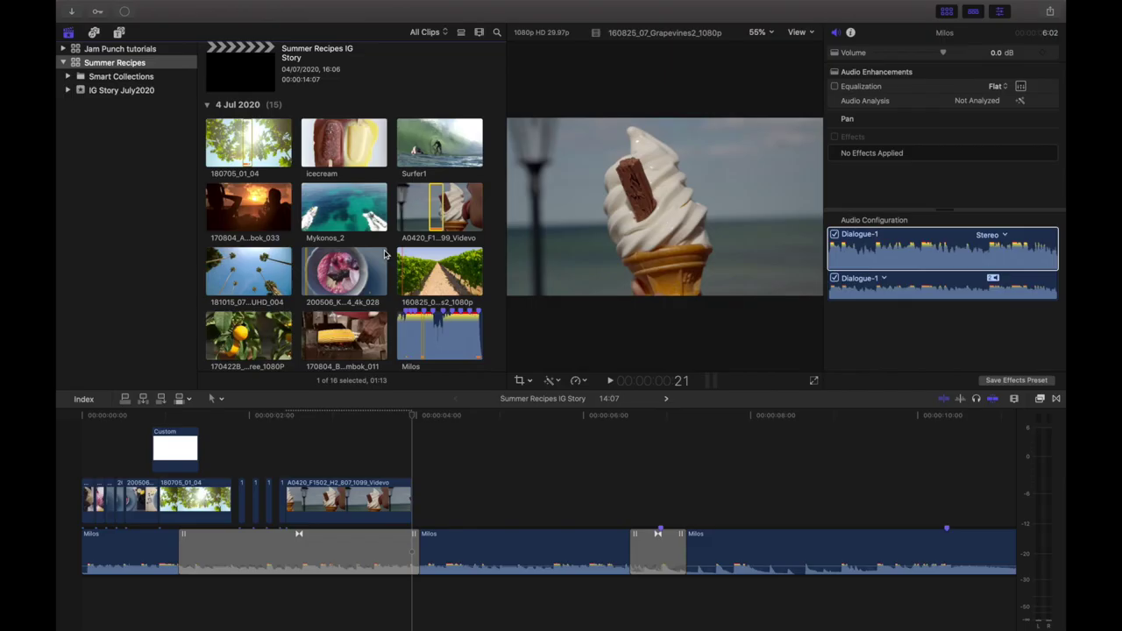
Connect the lemon tree clip and then the grilled corn clip above the ice-cream clip.
drag(291, 131, 456, 333)
drag(348, 453, 371, 454)
key(super+equal)
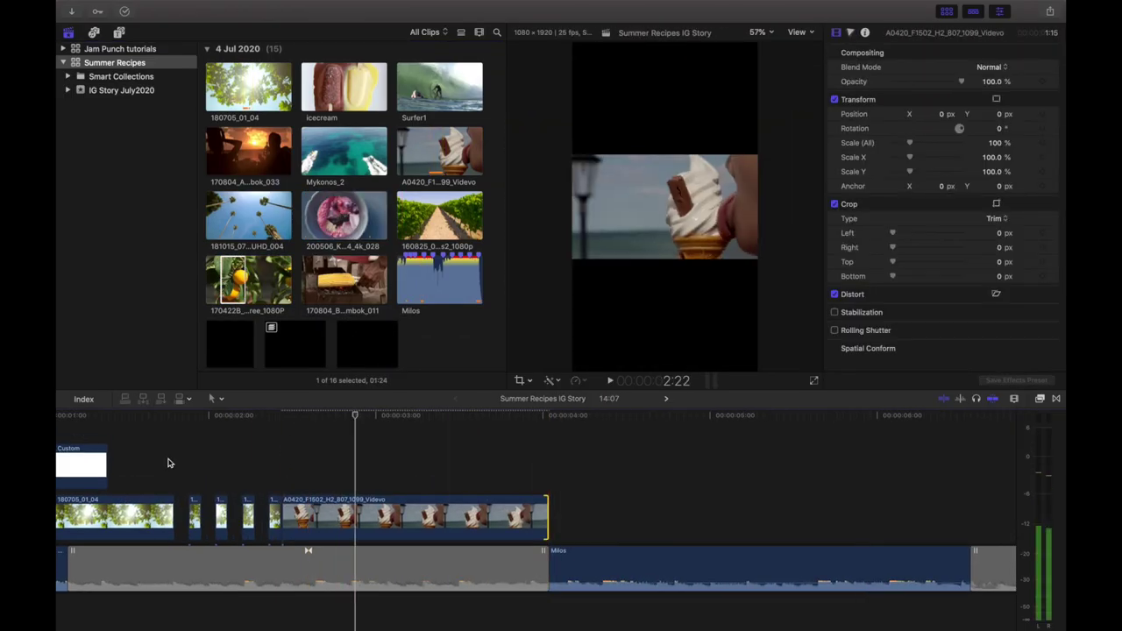
click(348, 281)
key(q)
Move the ice-cream clip to the top third and the corn clip to the bottom third.
key(ctrl+super+1)
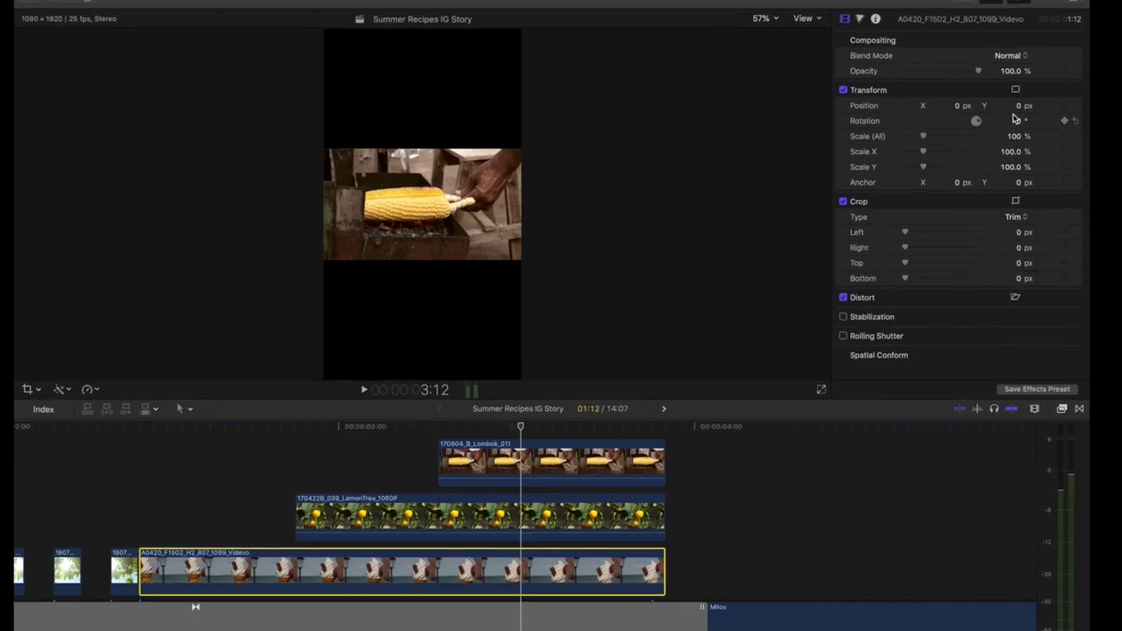
drag(1003, 113, 1026, 110)
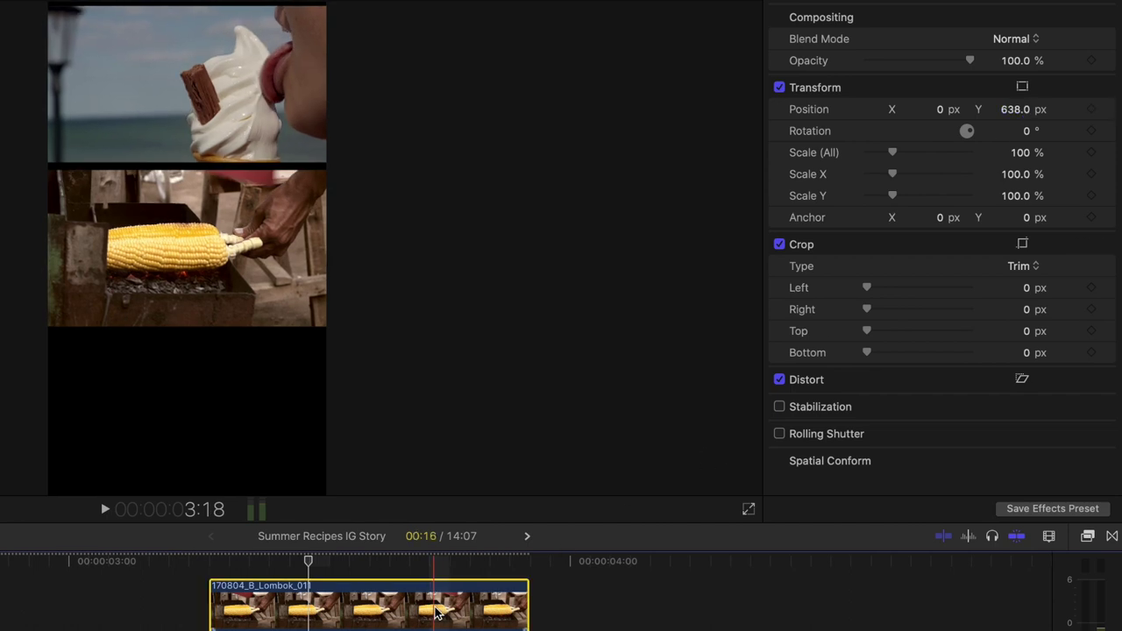
drag(1028, 117, 1000, 116)
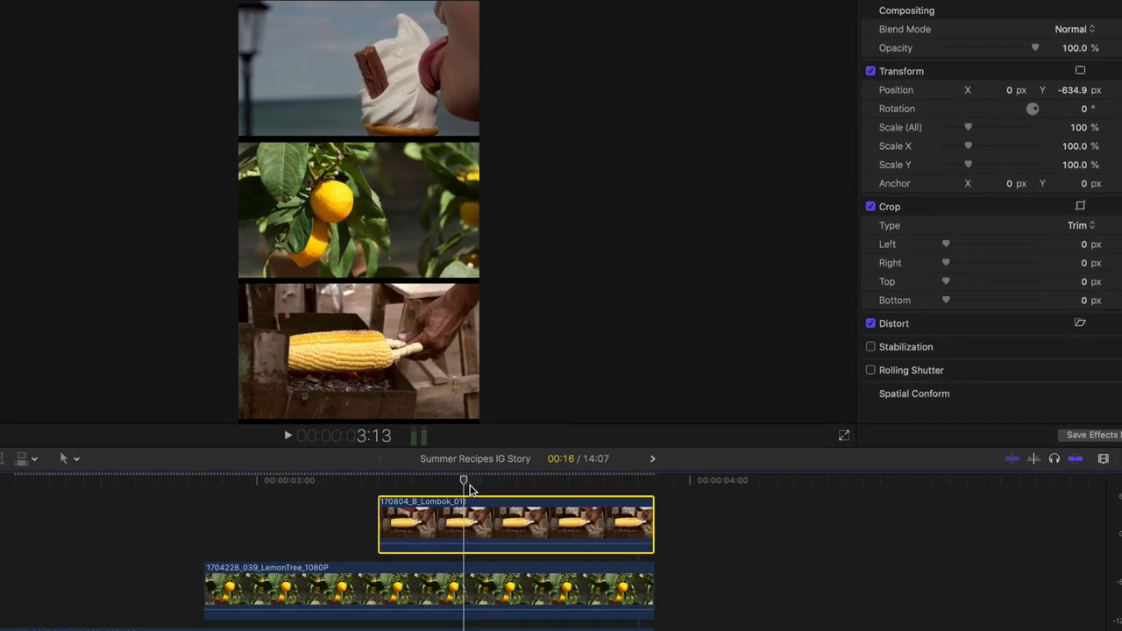
scroll(333, 500, left, 3)
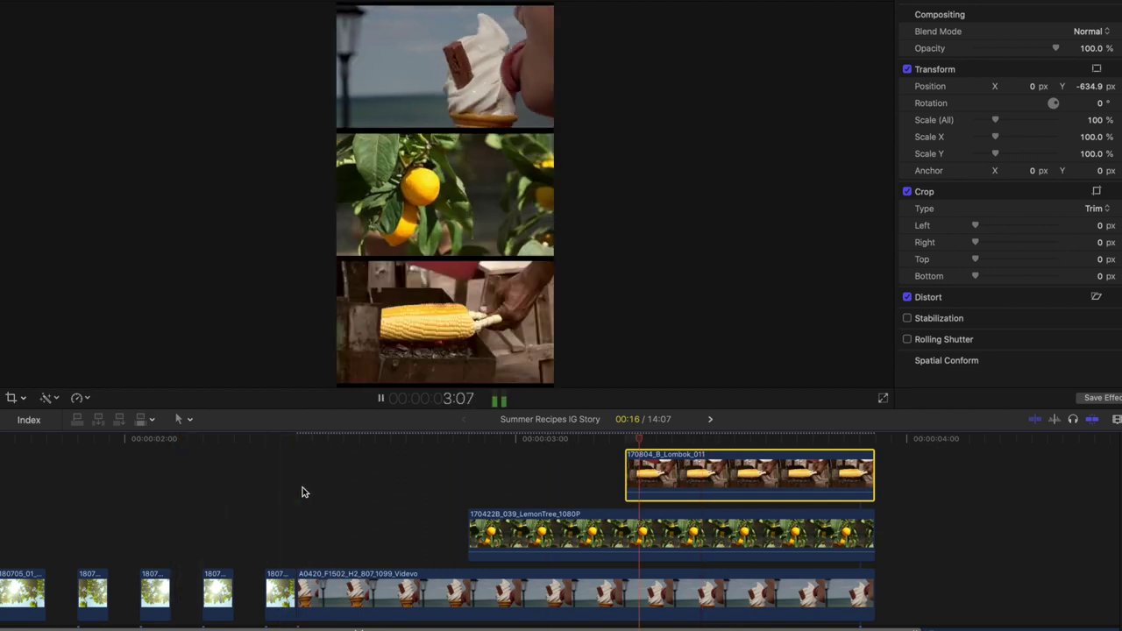
key(space)
scroll(301, 492, left, 5)
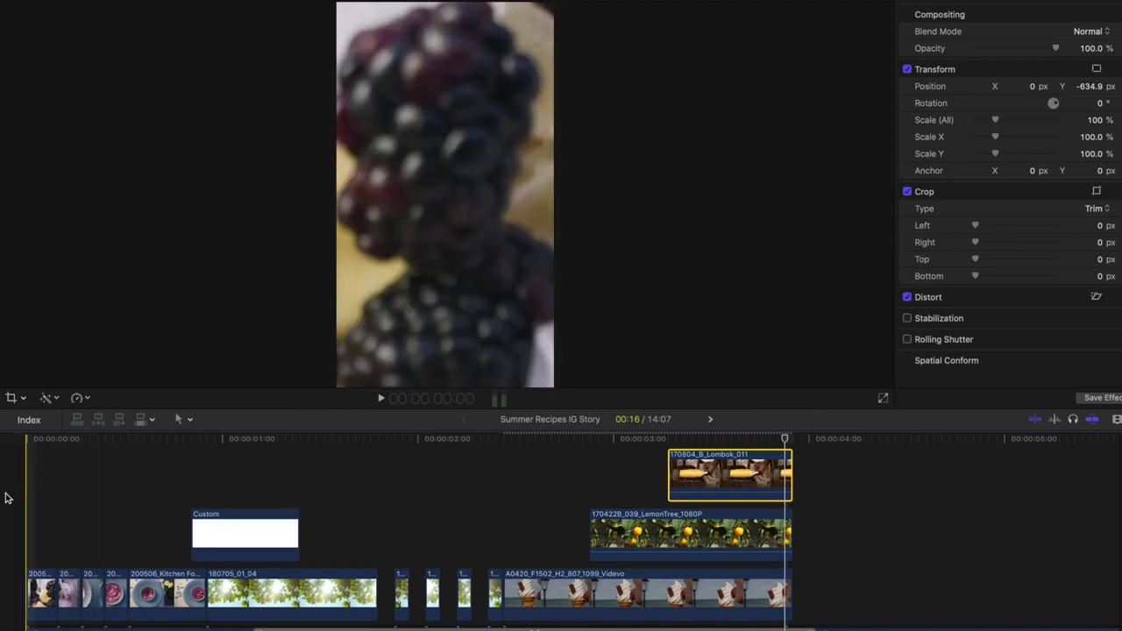
key(space)
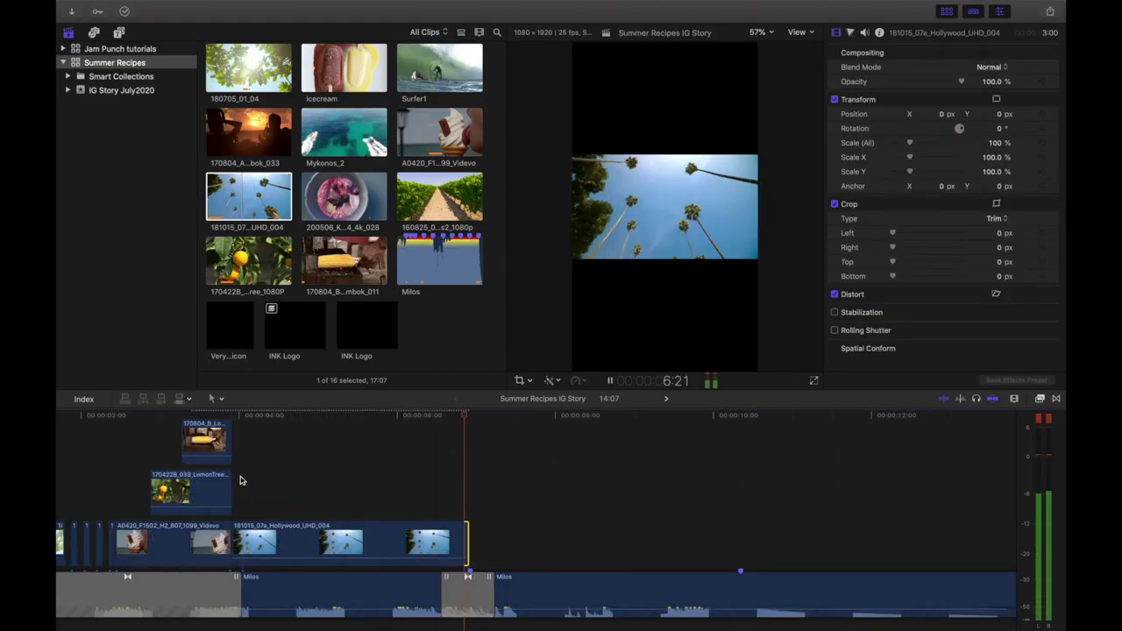
Rotate the Hollywood palm-tree clip 90° and scale it to 197%.
click(238, 540)
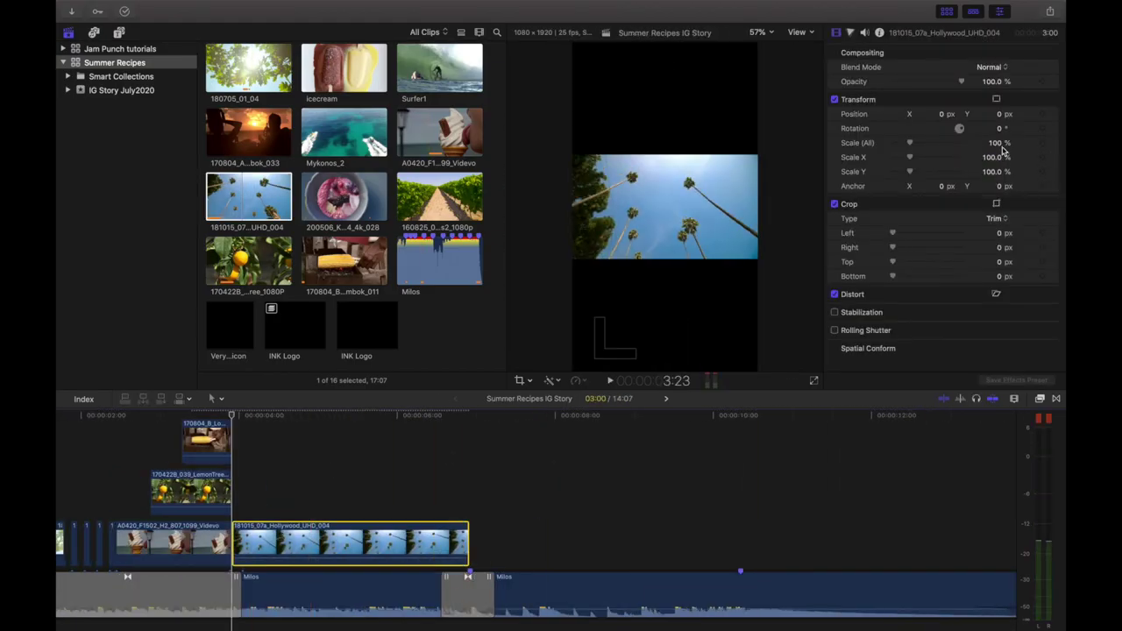
click(947, 12)
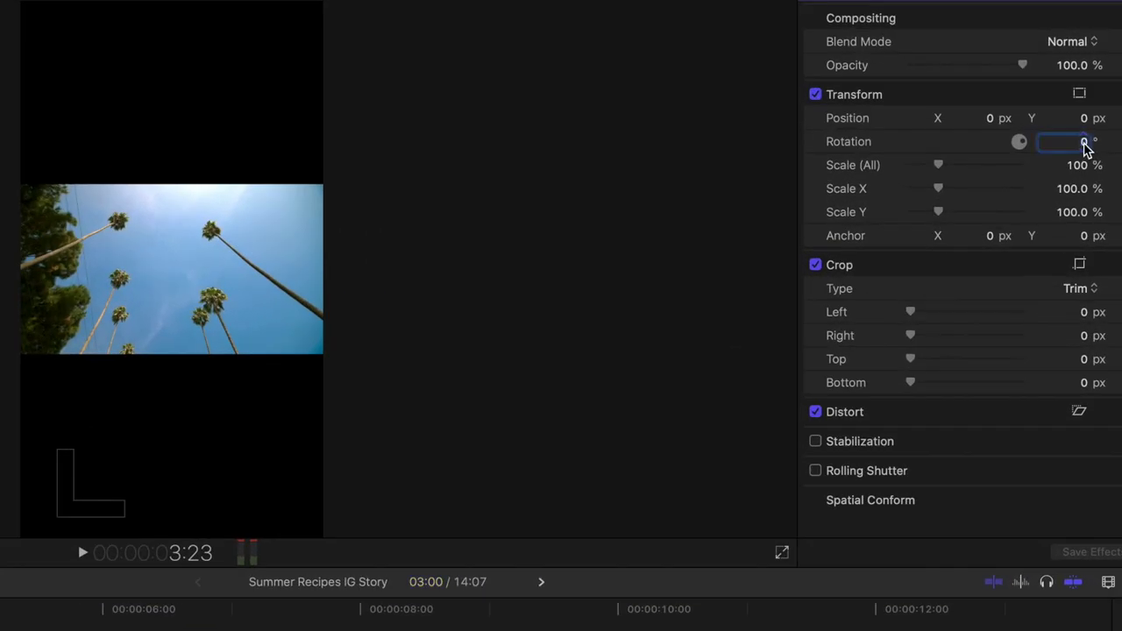
key(Return)
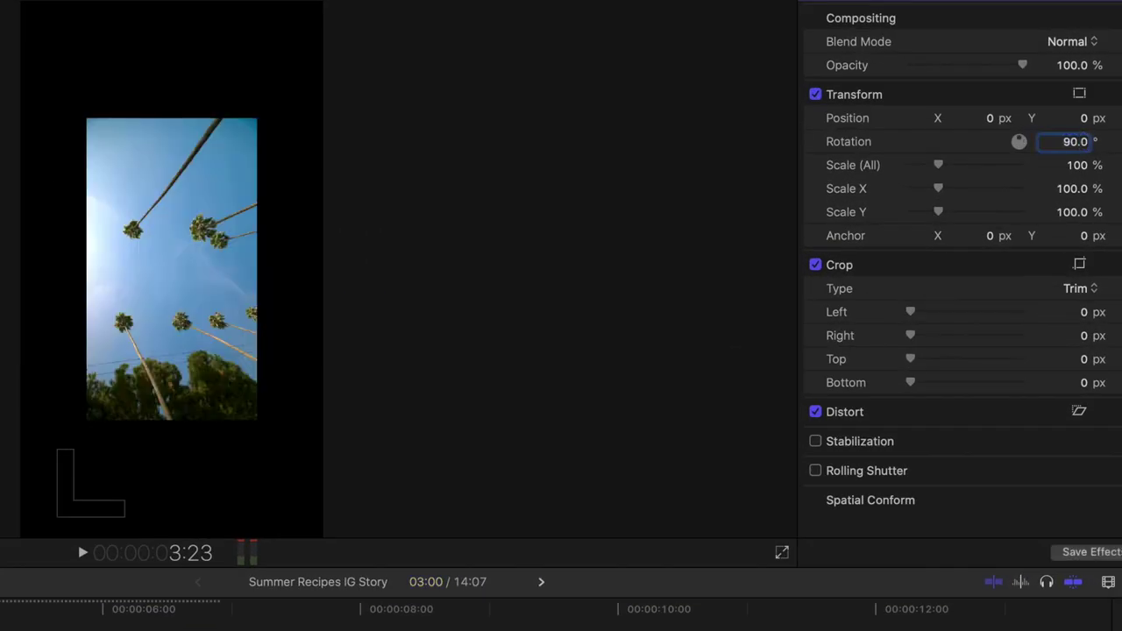
drag(940, 167, 967, 167)
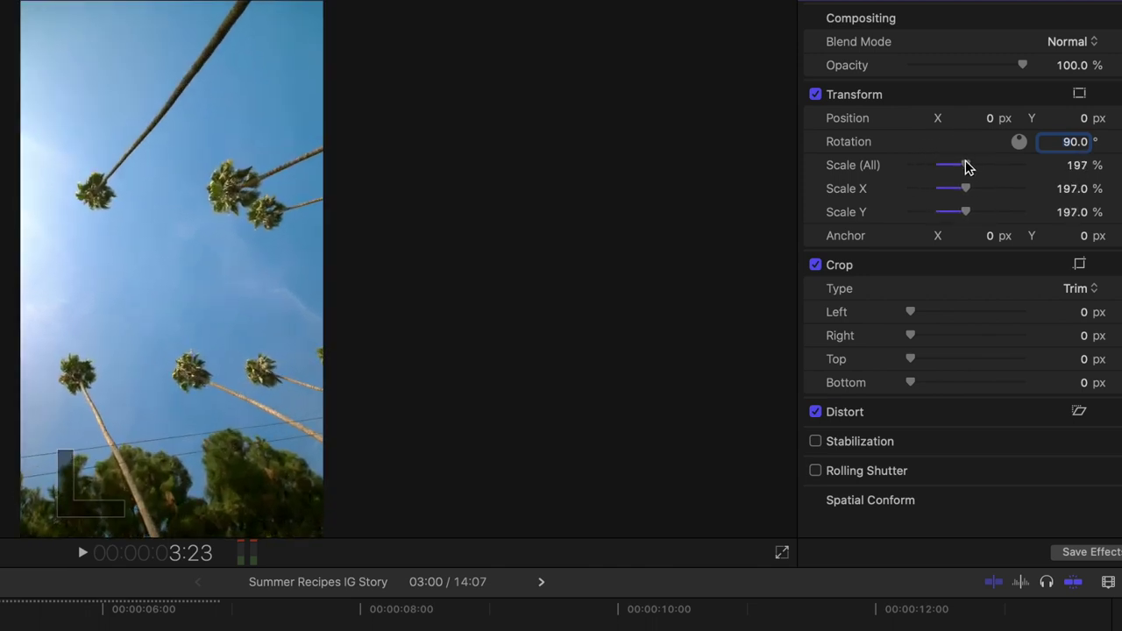
key(space)
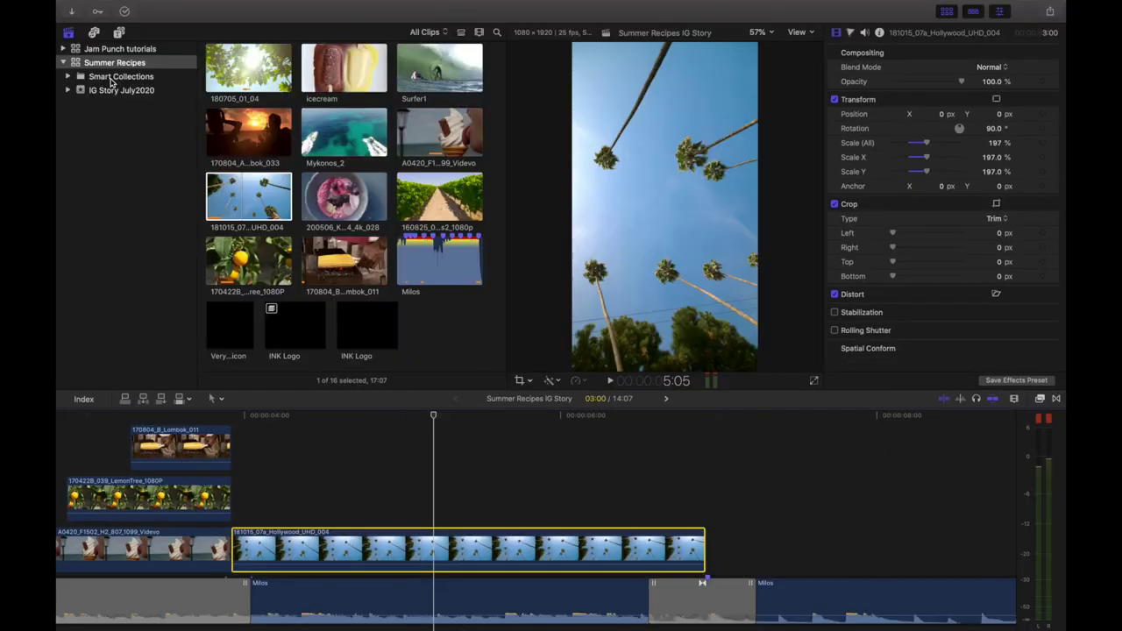
Add a Basic Title reading 'SU' over the palm trees, trim its start and recolour it.
click(120, 33)
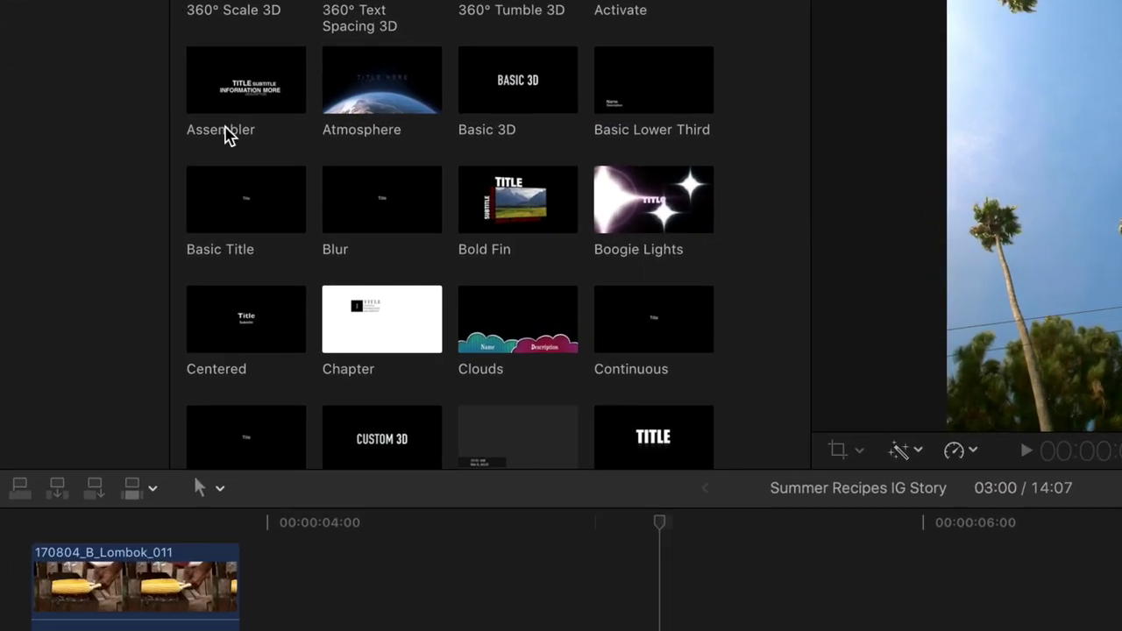
click(229, 194)
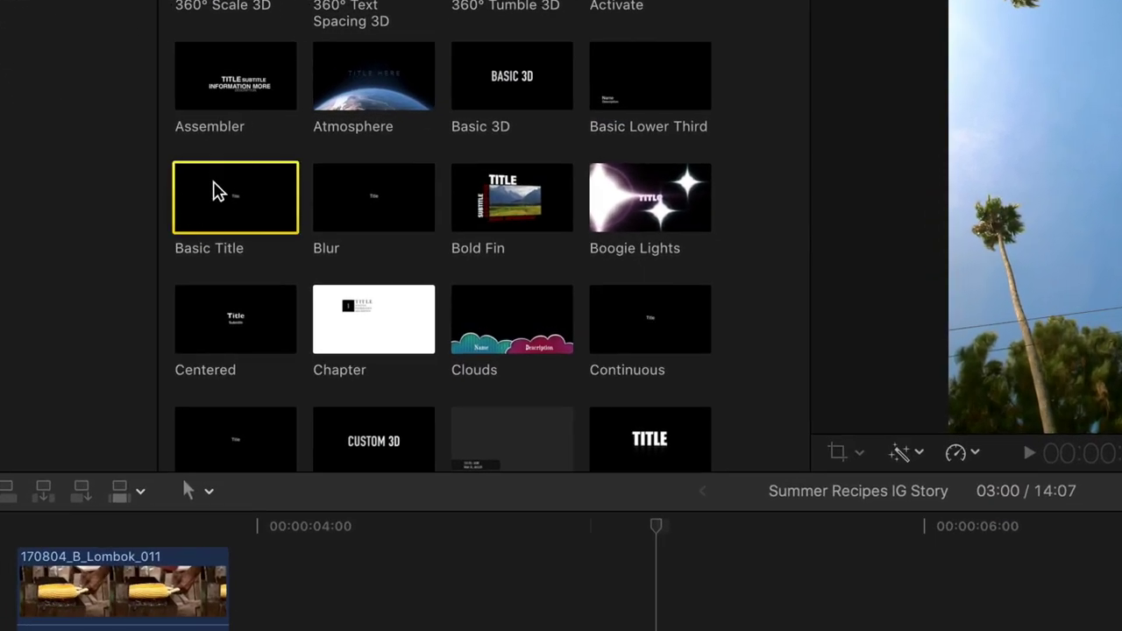
drag(216, 192, 671, 630)
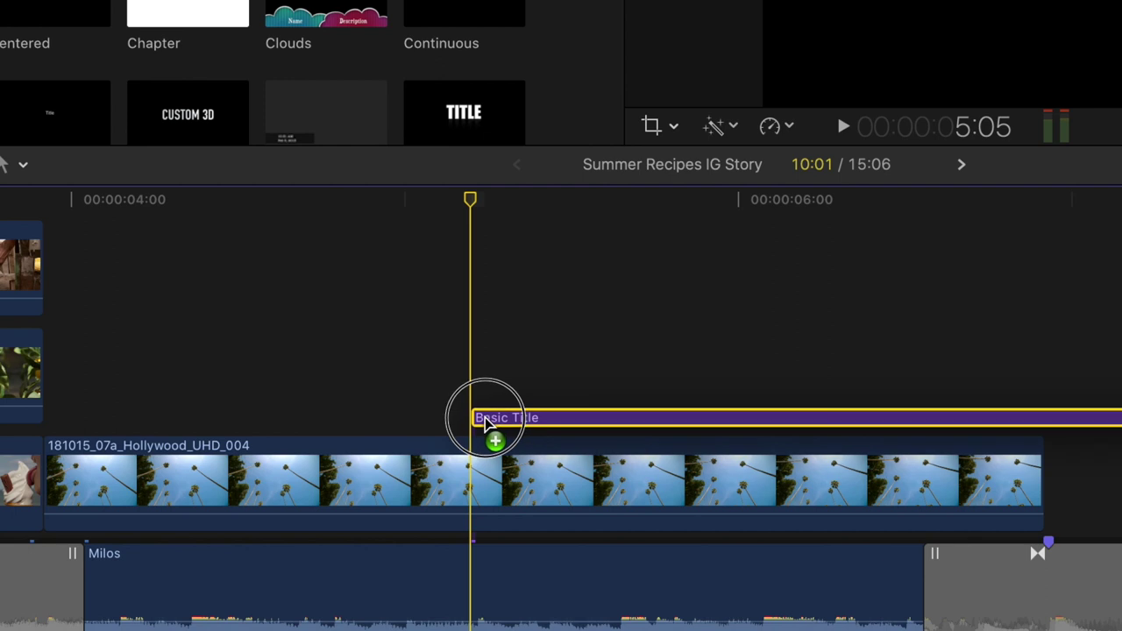
drag(485, 420, 485, 422)
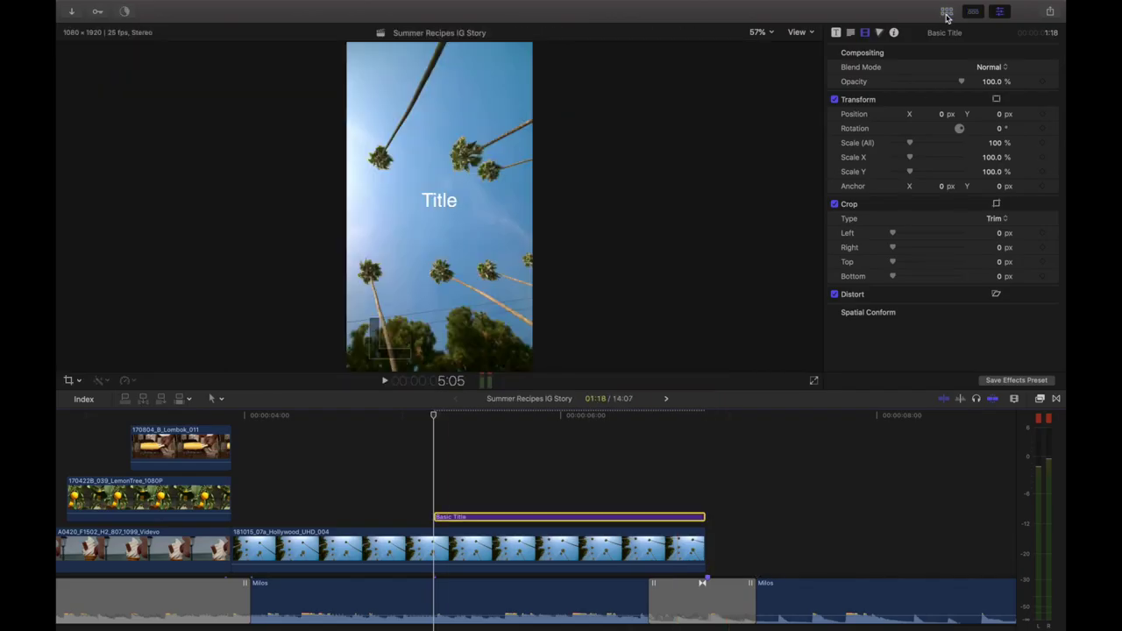
text(SU)
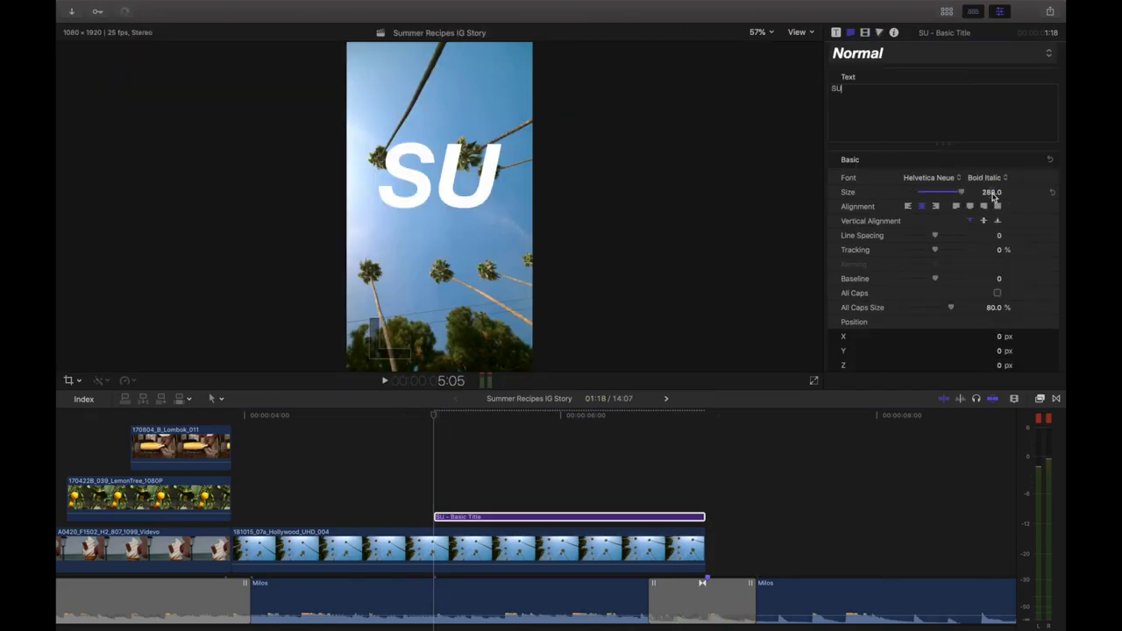
drag(436, 517, 307, 518)
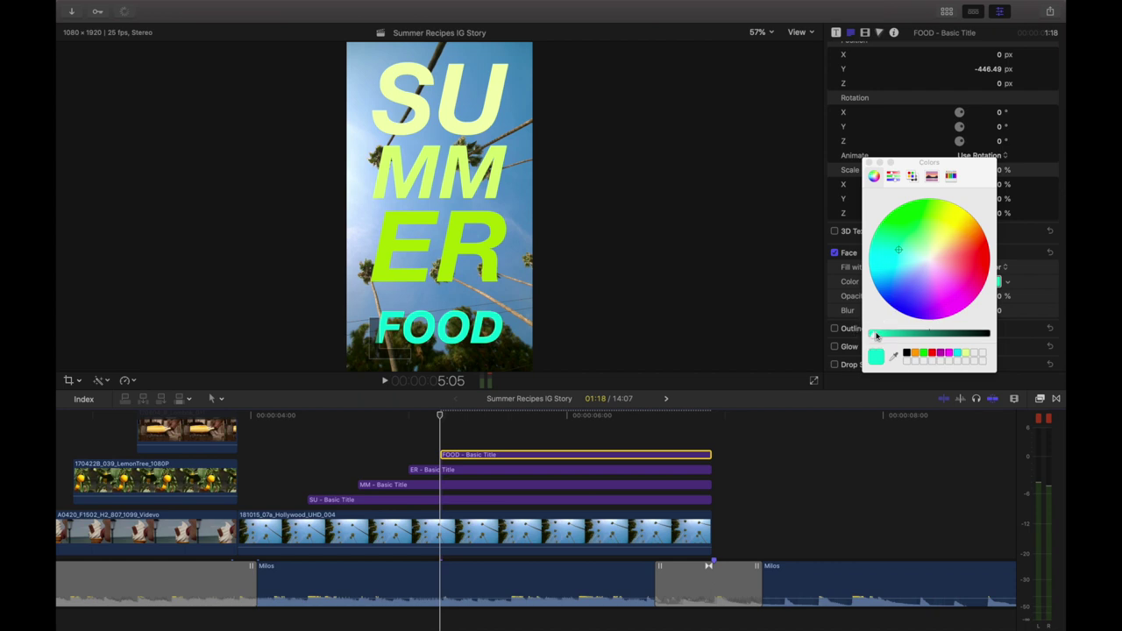
click(869, 164)
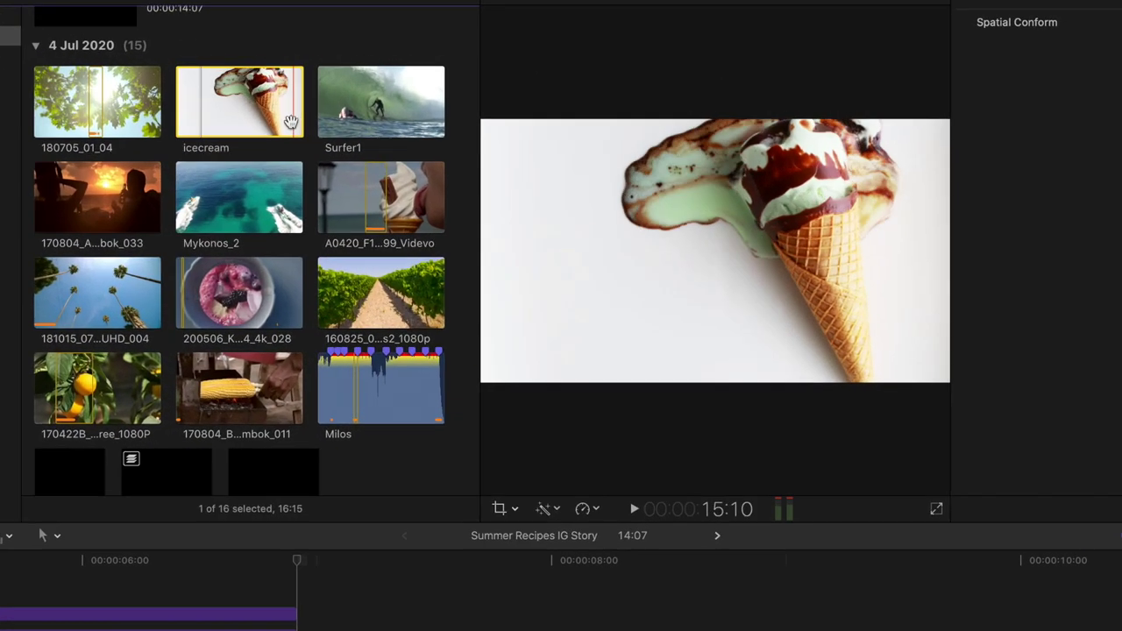
Overwrite a short icecream range after the palm trees, reverse it and lengthen its end.
key(i)
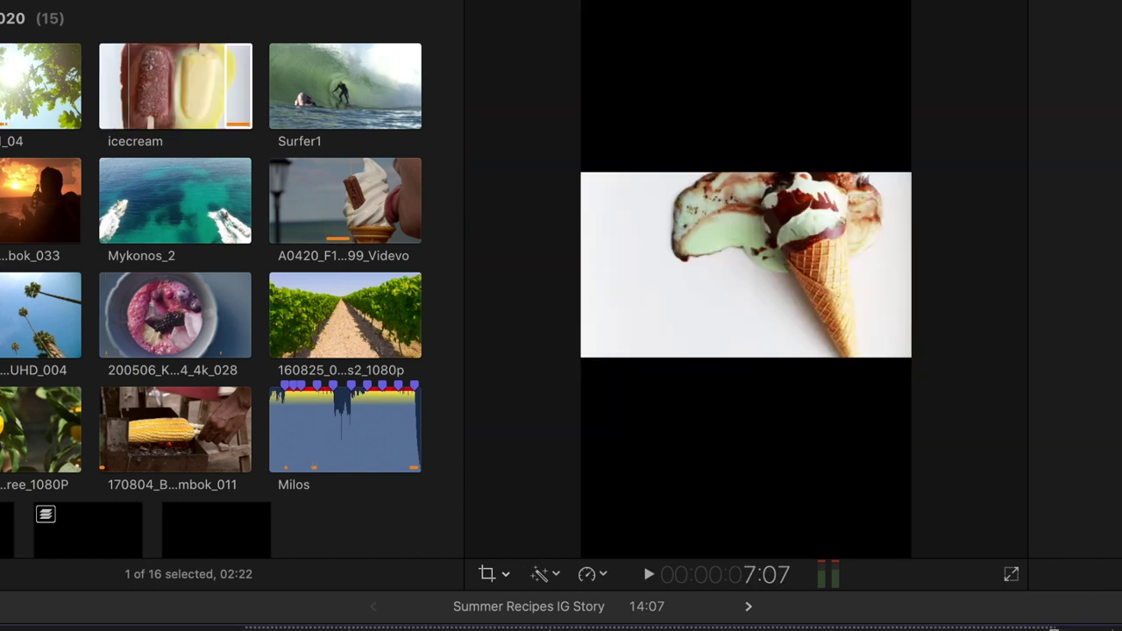
key(d)
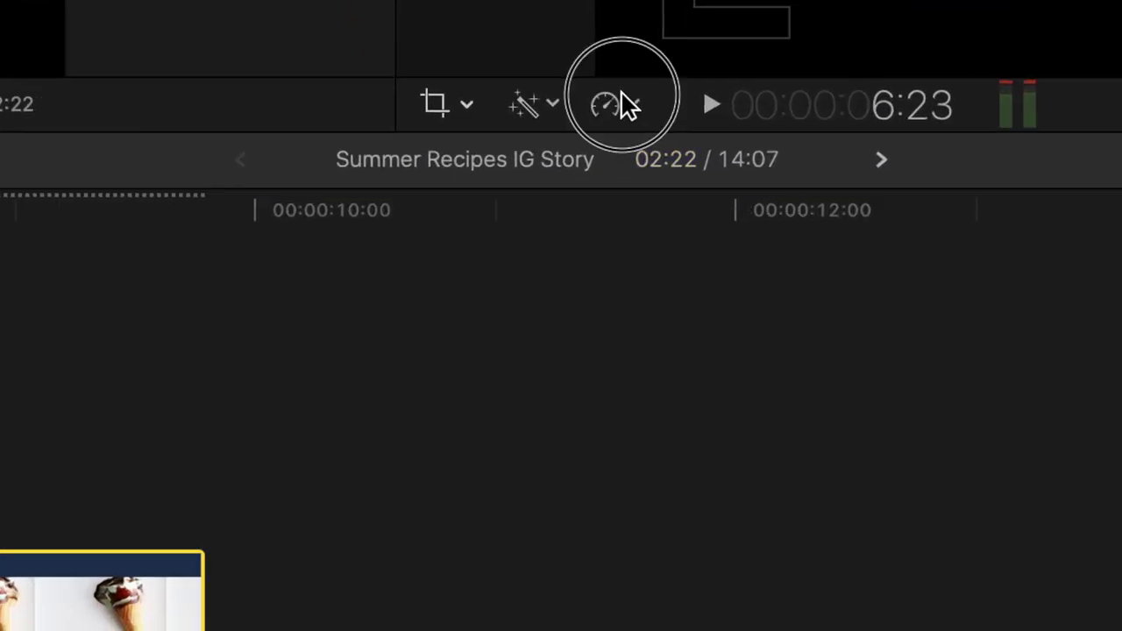
click(579, 379)
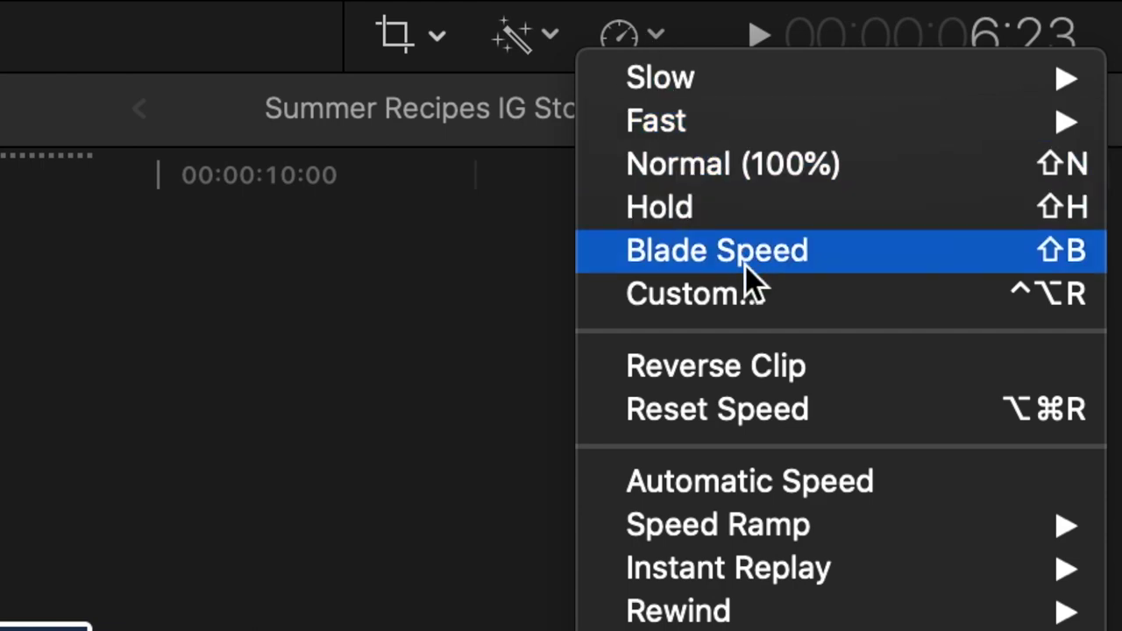
click(754, 351)
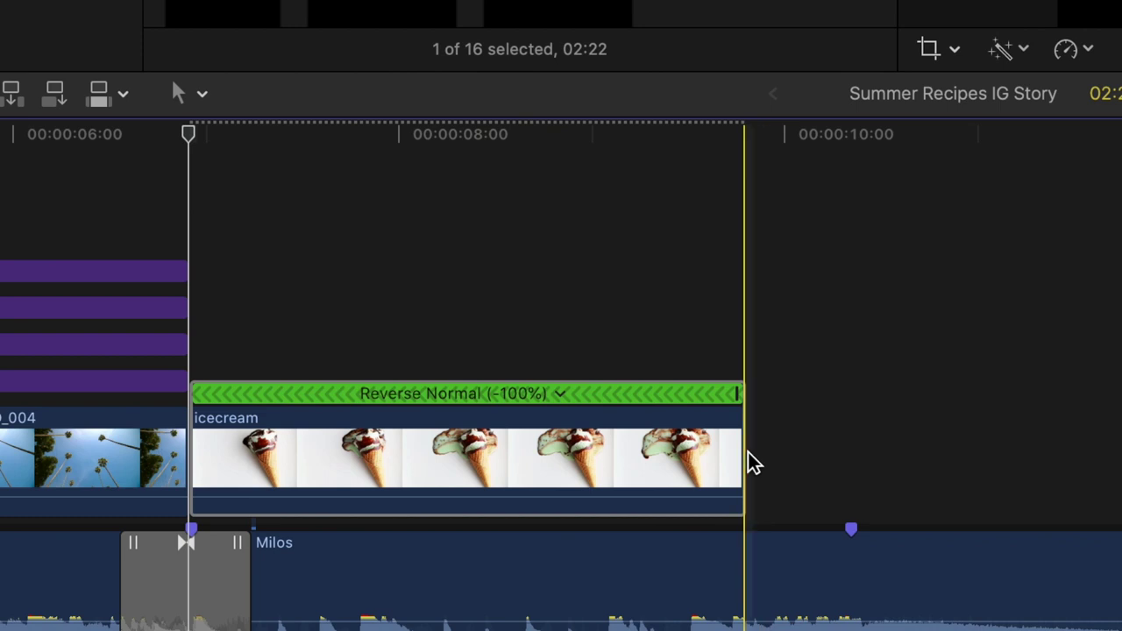
drag(744, 453, 1120, 452)
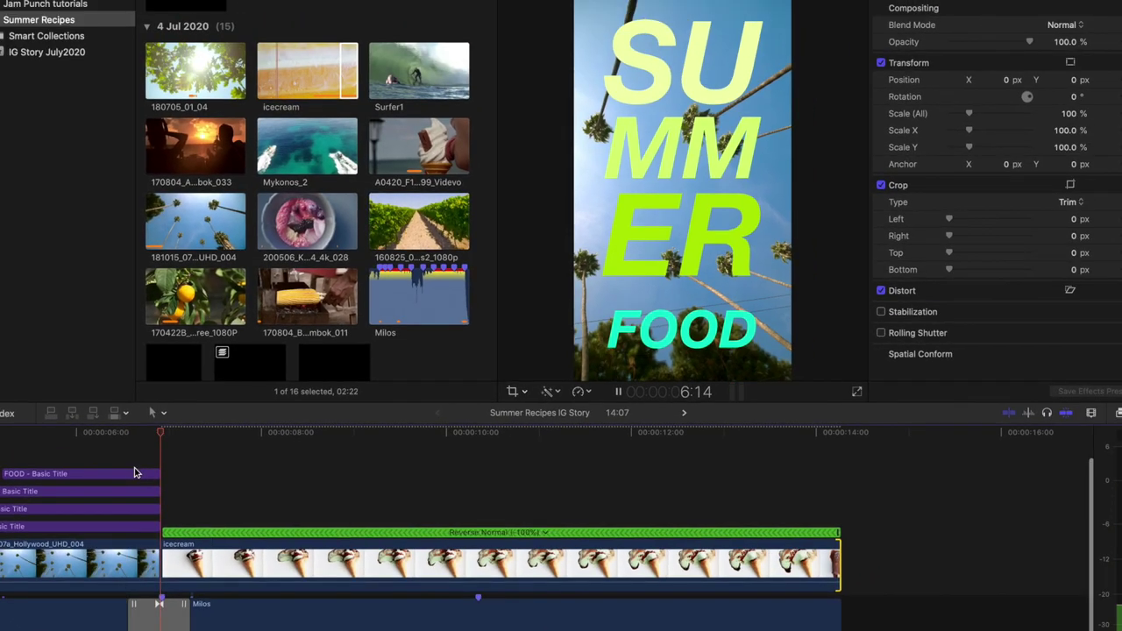
key(space)
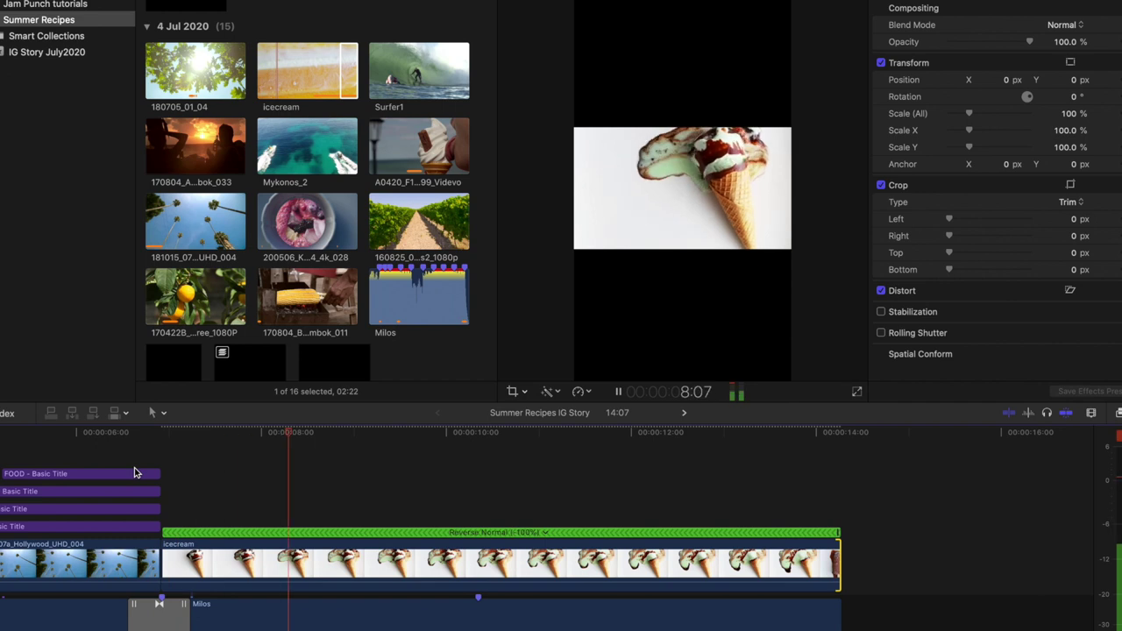
Rotate the reversed icecream clip 90° and scale it to 224%.
click(163, 459)
click(385, 536)
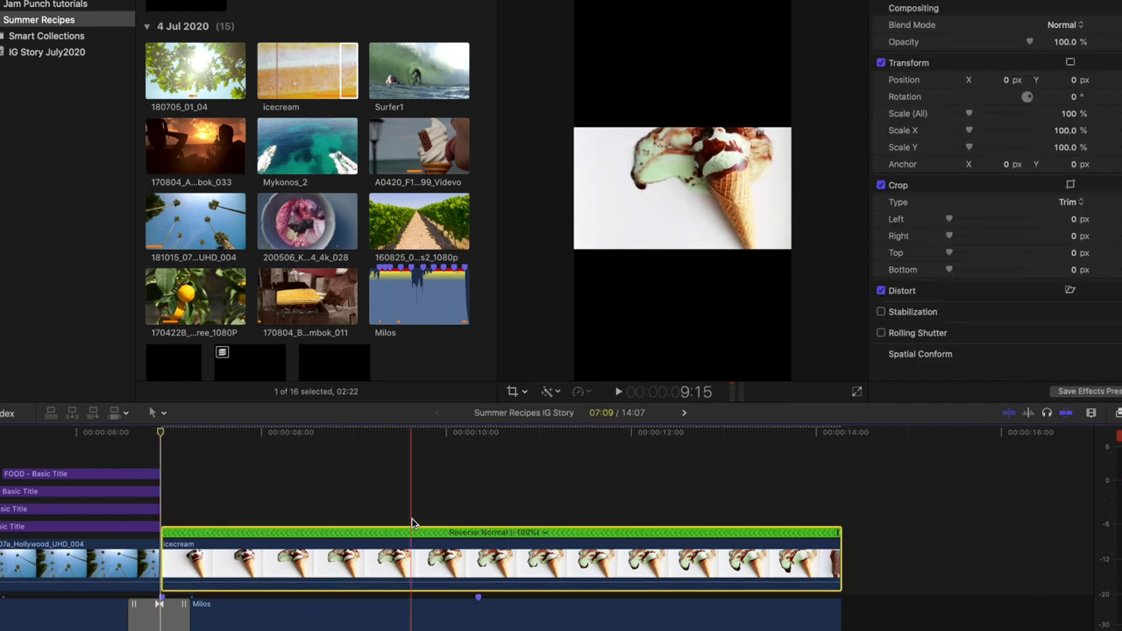
key(l)
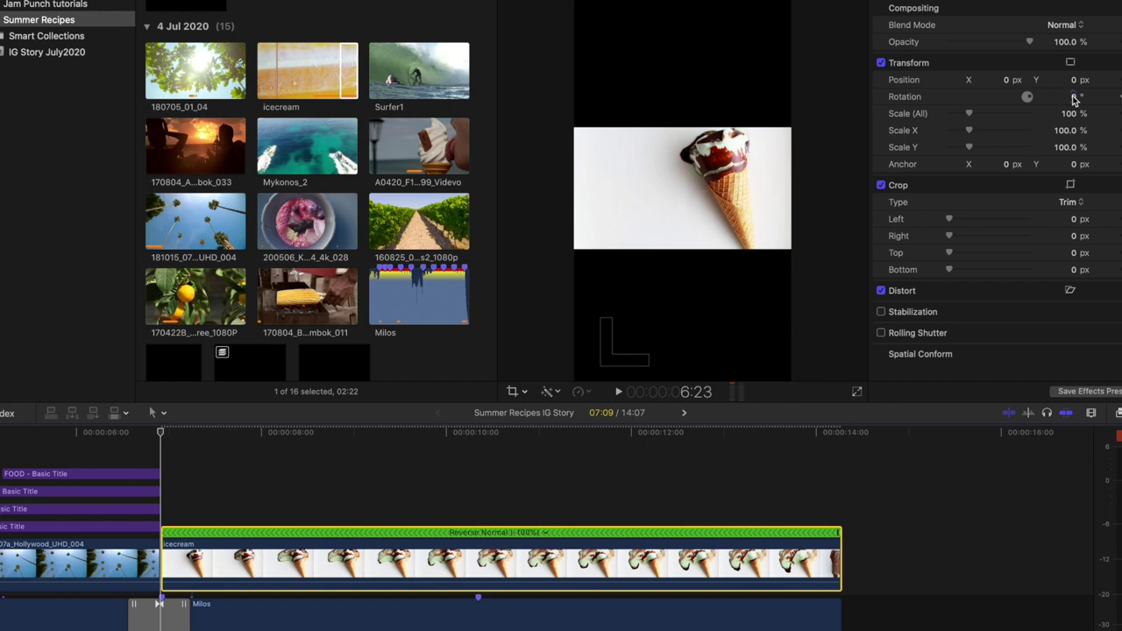
key(Return)
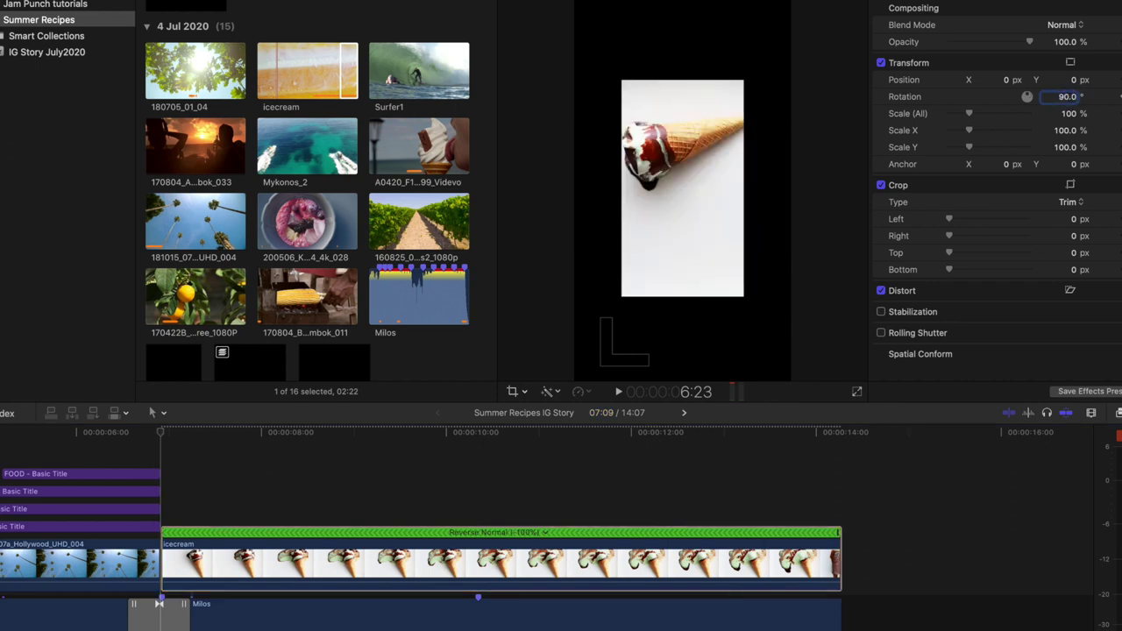
key(ctrl+super+1)
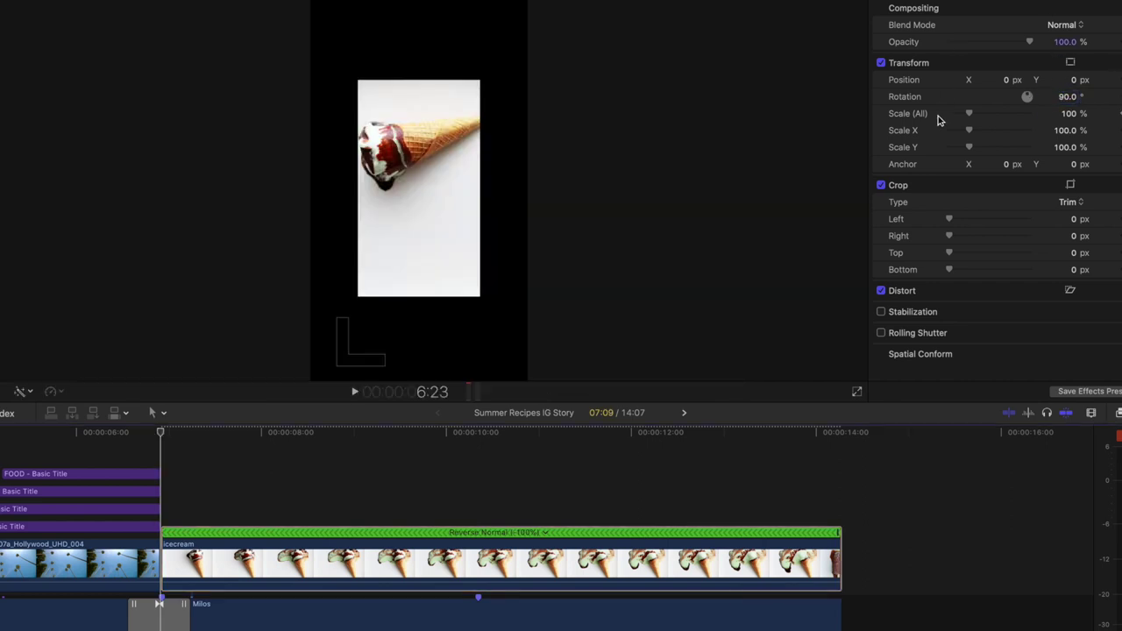
drag(969, 113, 993, 113)
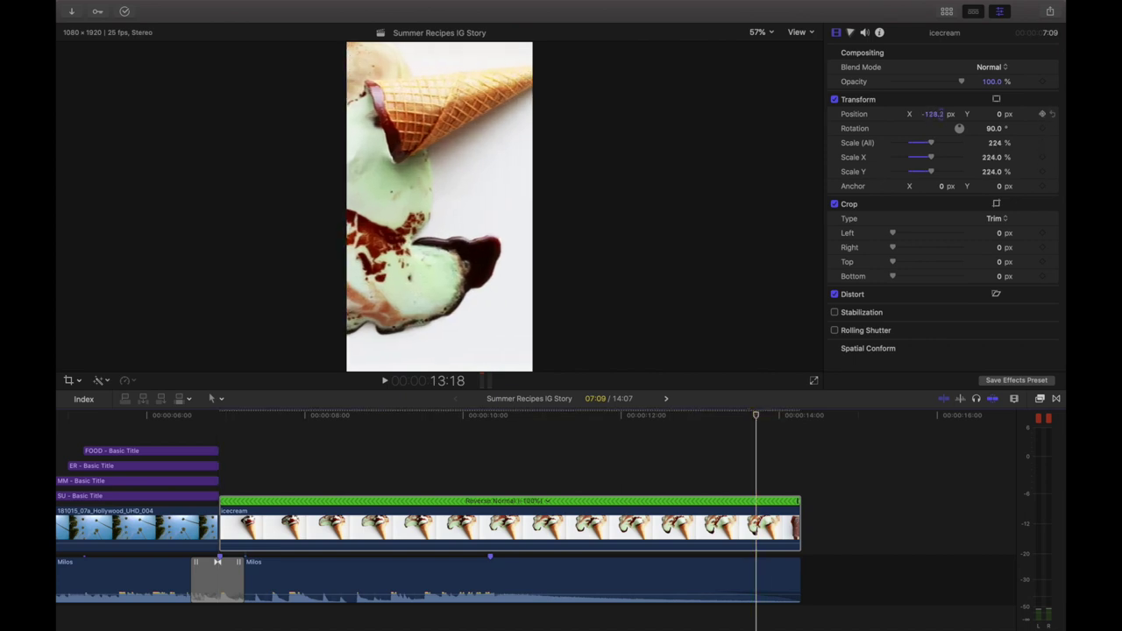
click(364, 456)
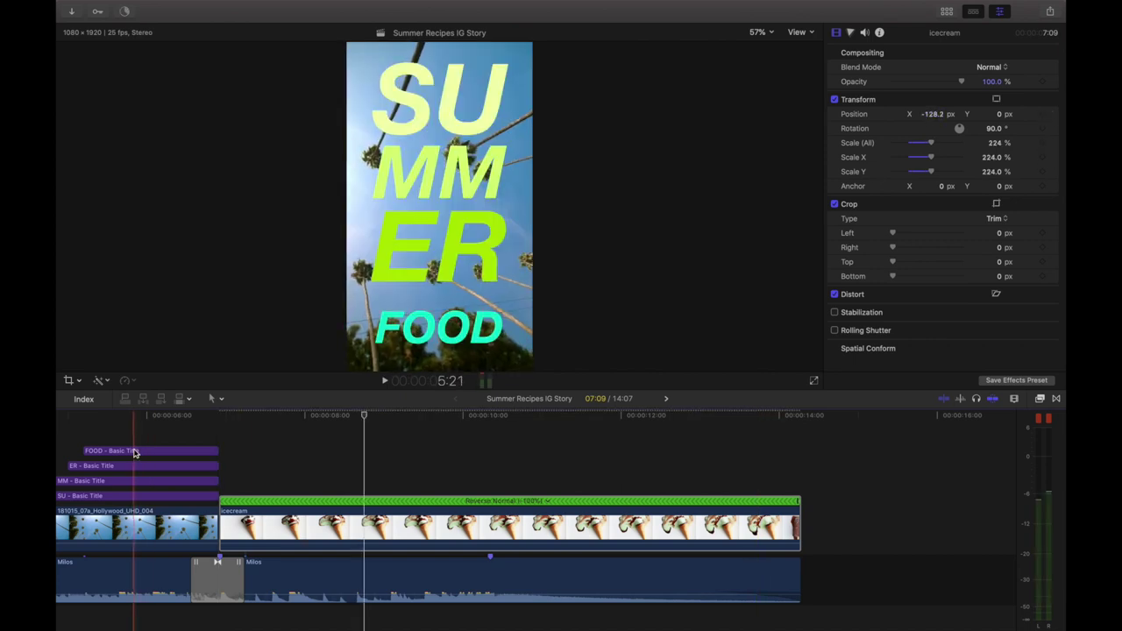
Copy a title over the ice-cream clip and set 'Swipe up to learn more' to Thin Italic.
drag(235, 458, 221, 486)
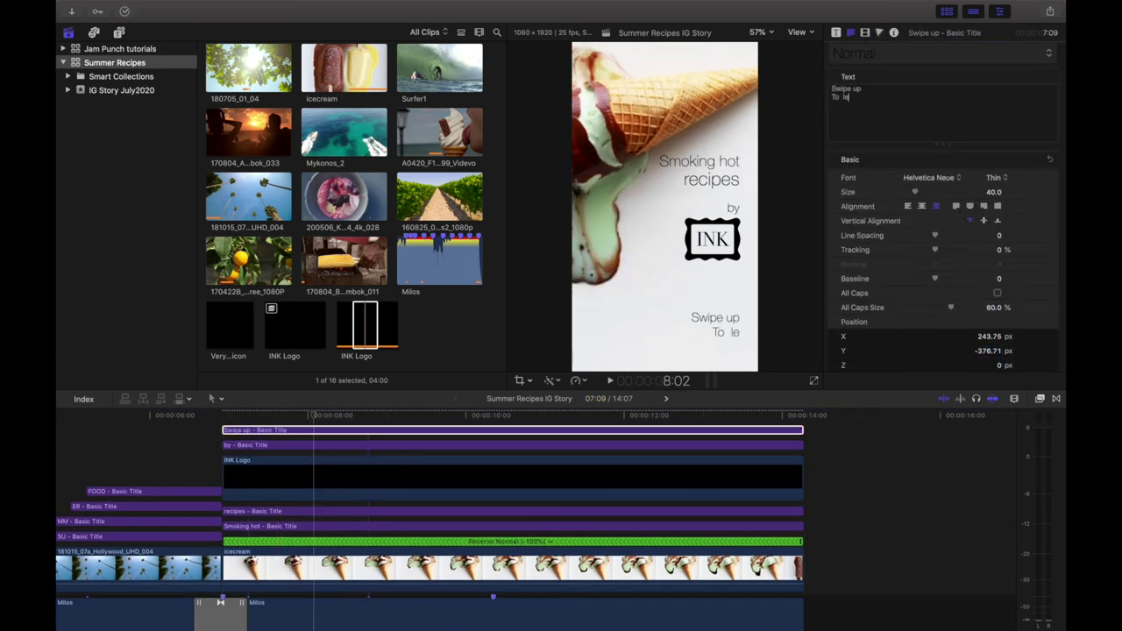
text(ore)
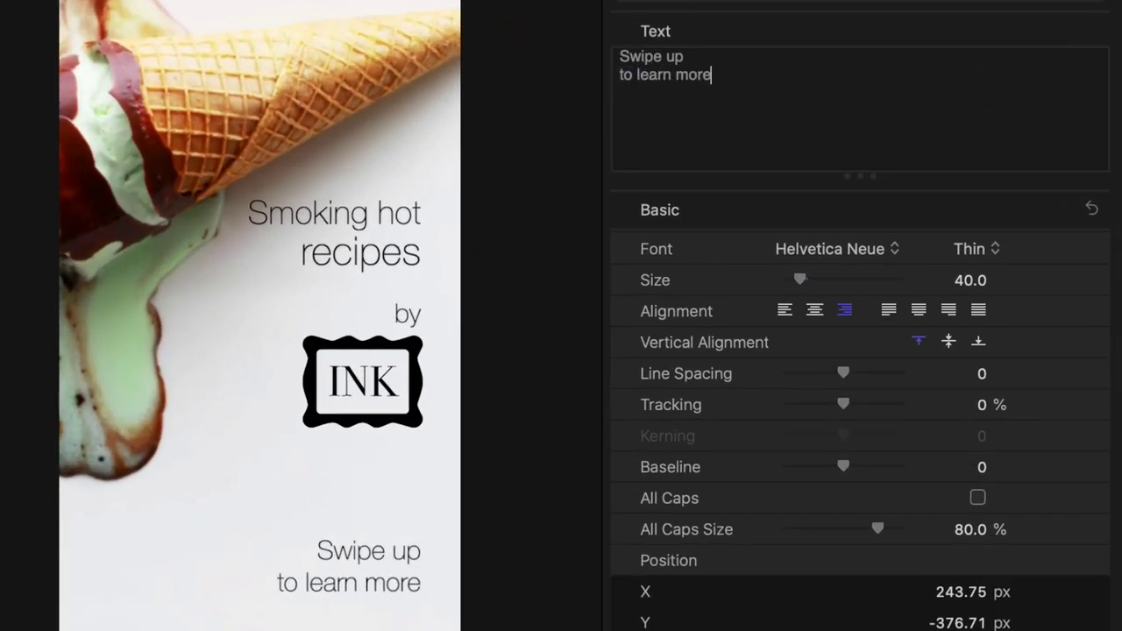
click(970, 250)
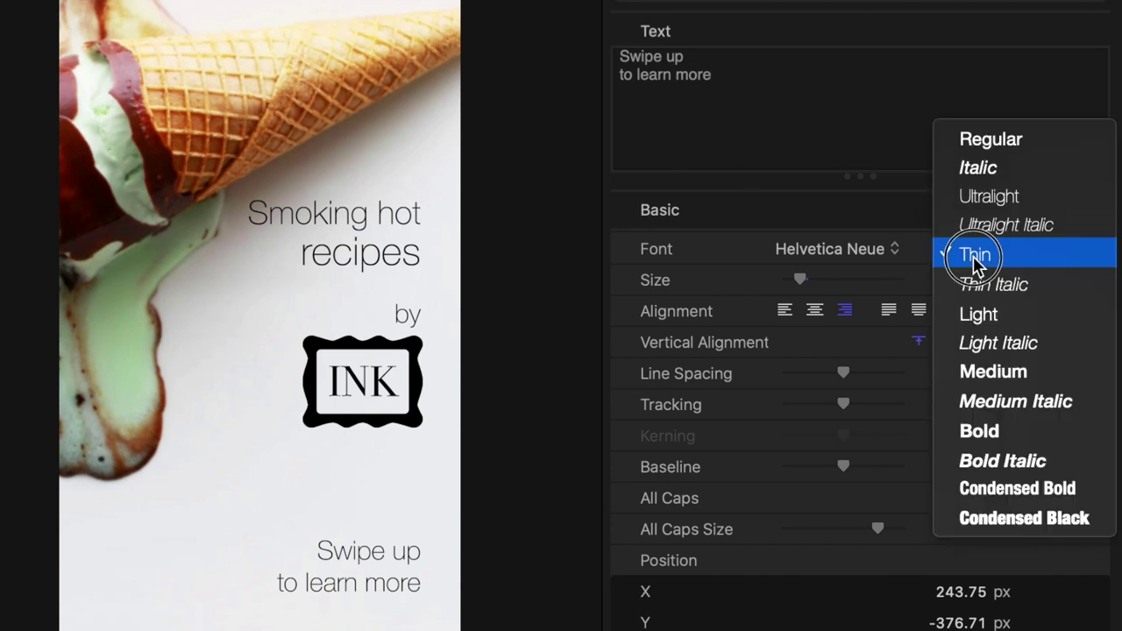
click(978, 283)
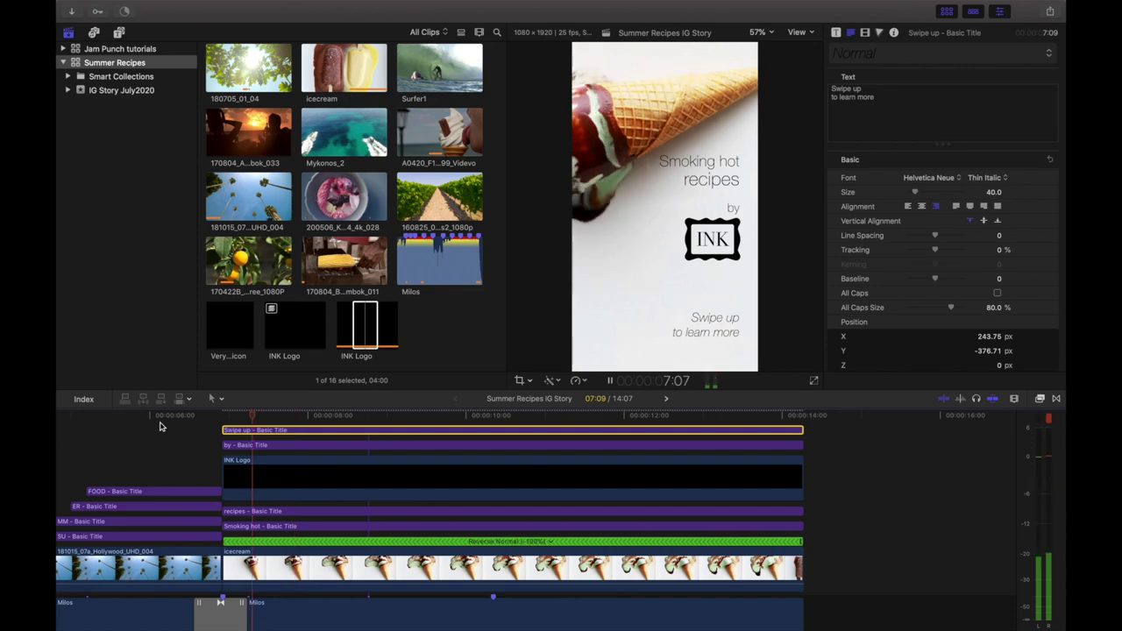
click(338, 445)
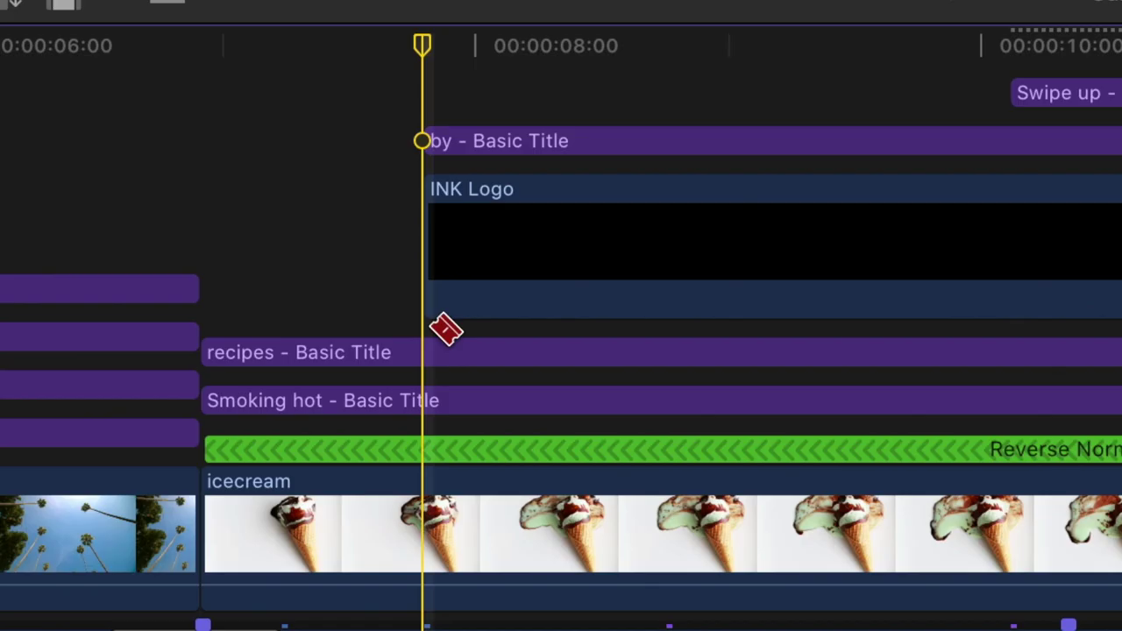
Blade the clips at the playhead and select the first ice-cream piece for grading.
key(shift+super+b)
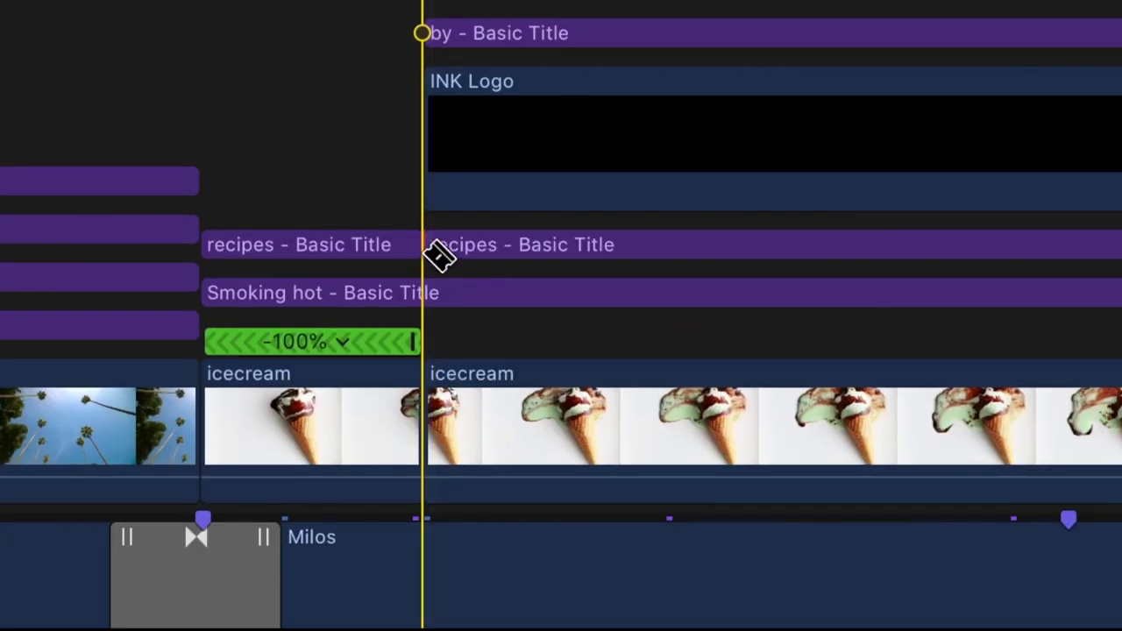
click(325, 630)
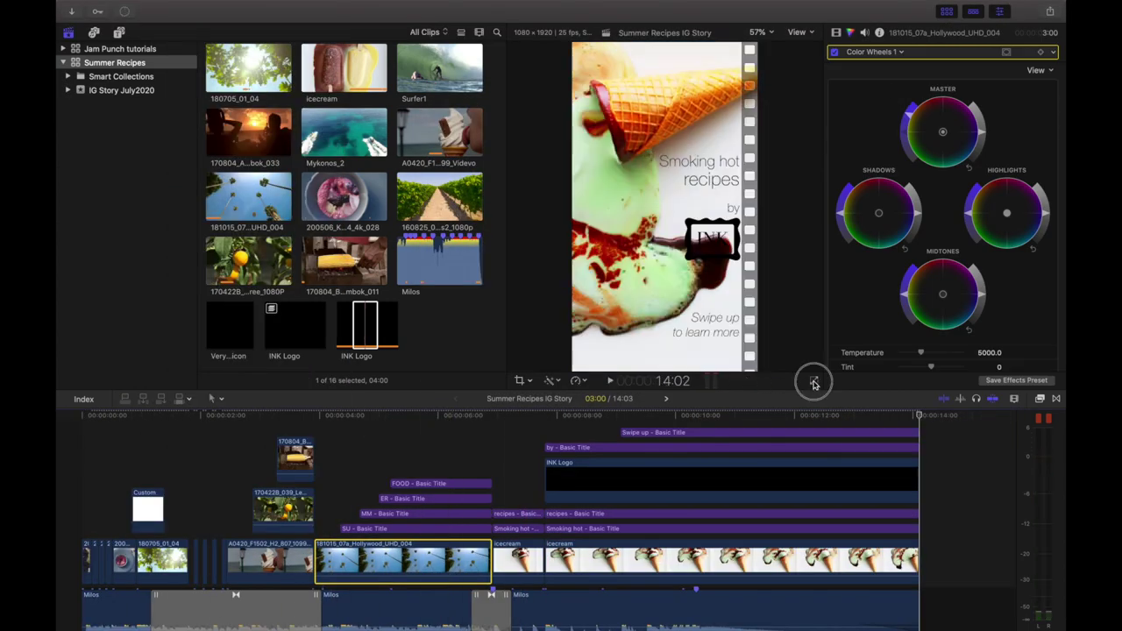
Play the Summer Recipes IG Story full screen from its opening berry shot.
click(814, 383)
mouse_move(471, 596)
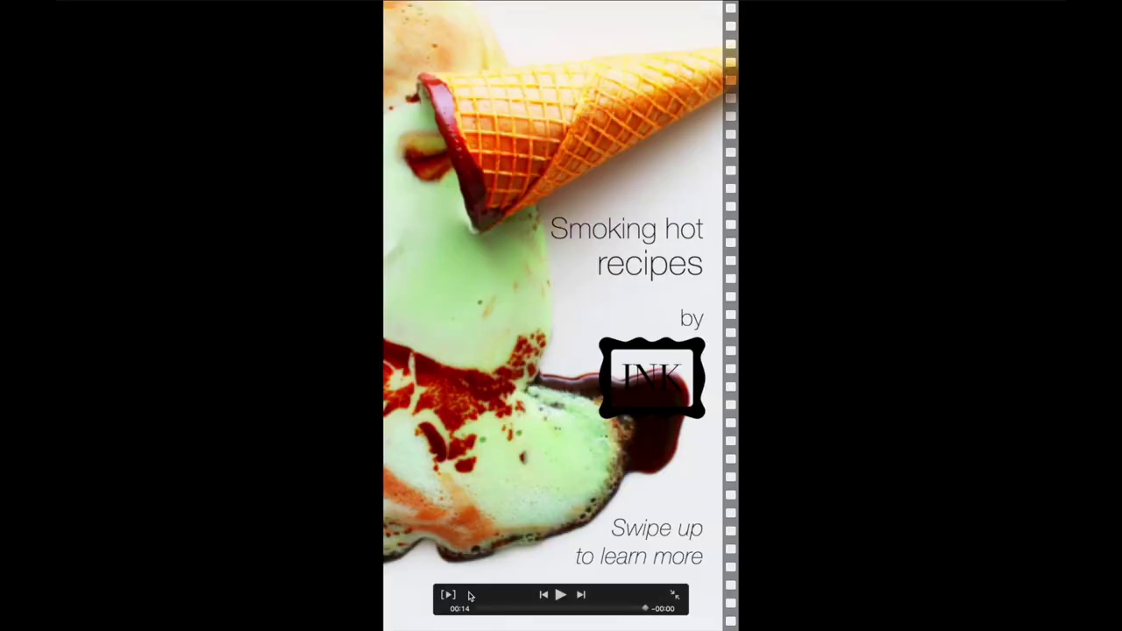
drag(480, 609, 467, 611)
key(space)
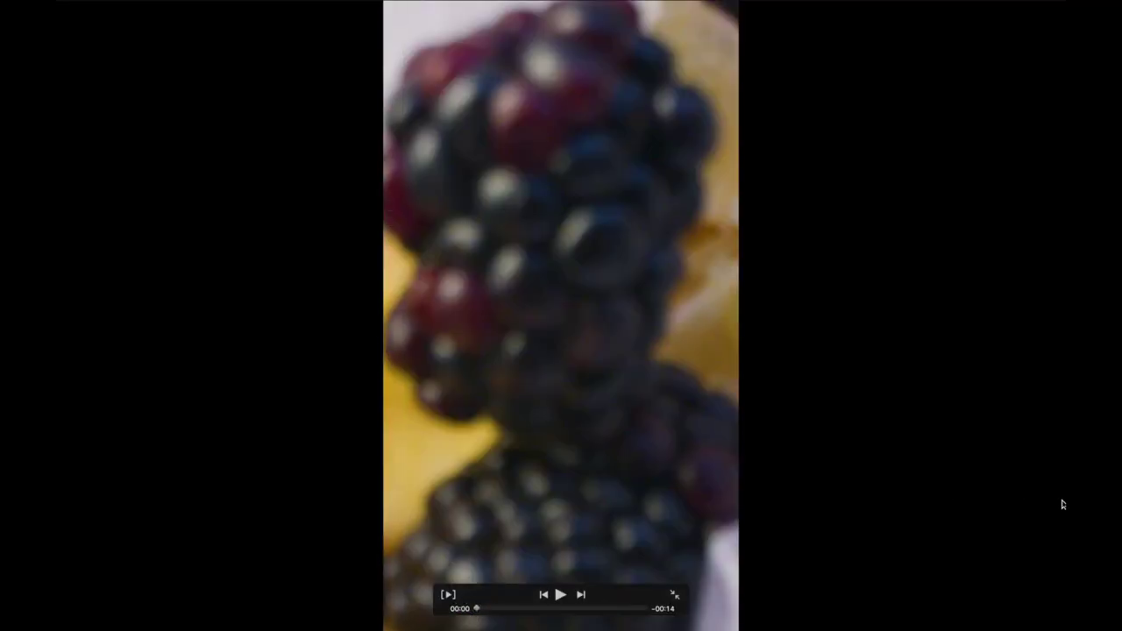